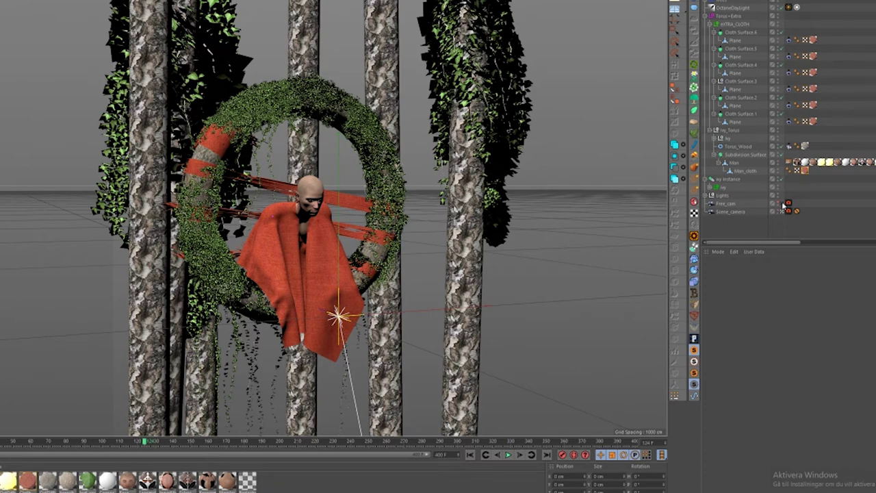
click(782, 203)
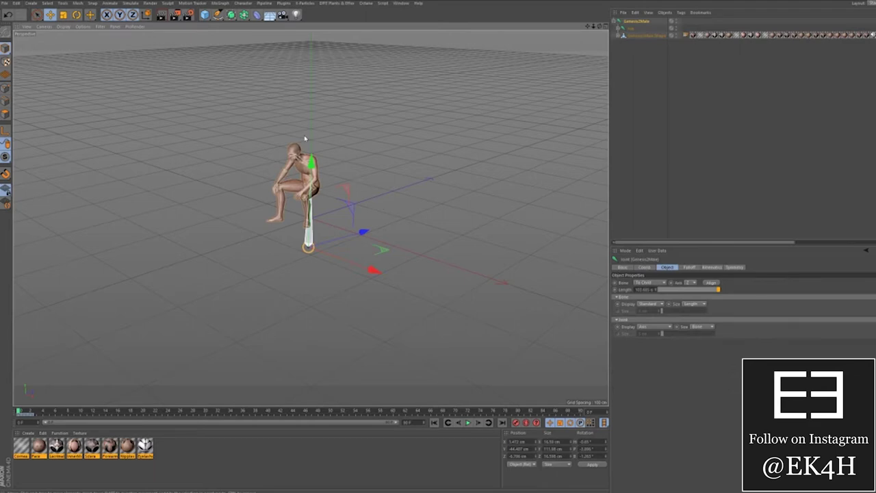
- Examine the imported seated figure from several angles and inspect its Cornea, Lacrimals and Eyelashes materials
alt+drag(305, 139, 473, 216)
scroll(405, 185, up, 3)
alt+drag(394, 215, 408, 221)
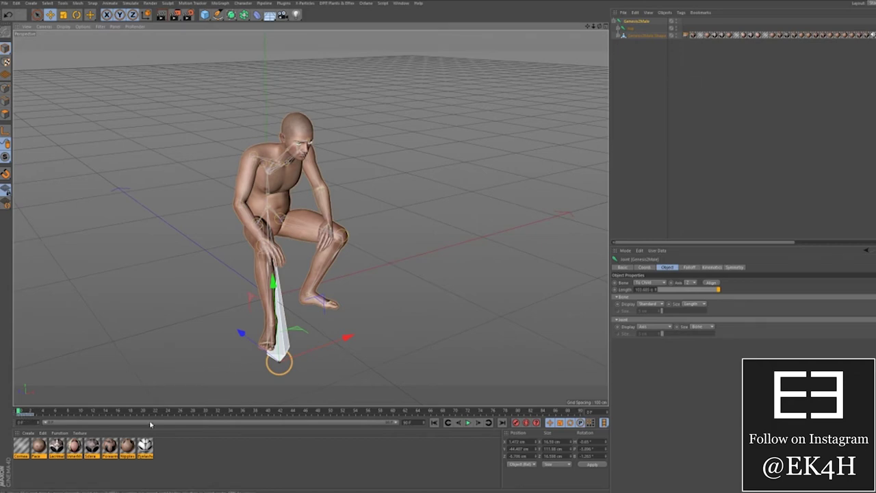
alt+drag(307, 321, 335, 330)
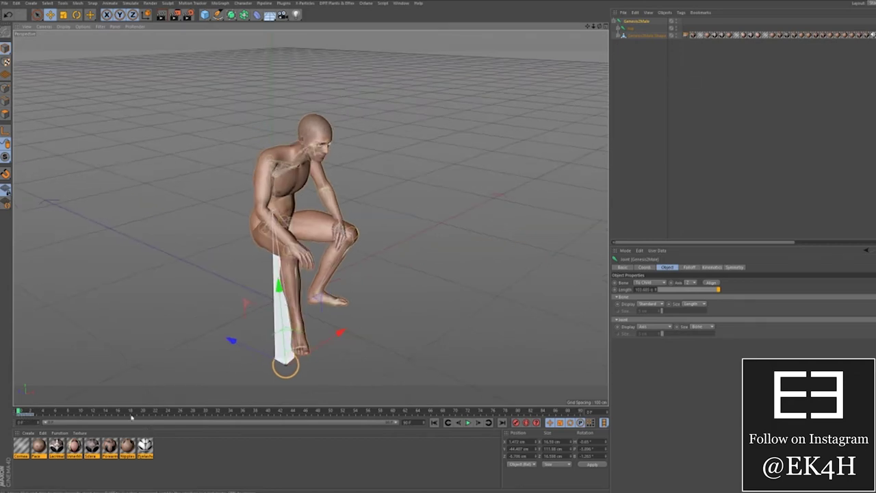
click(22, 448)
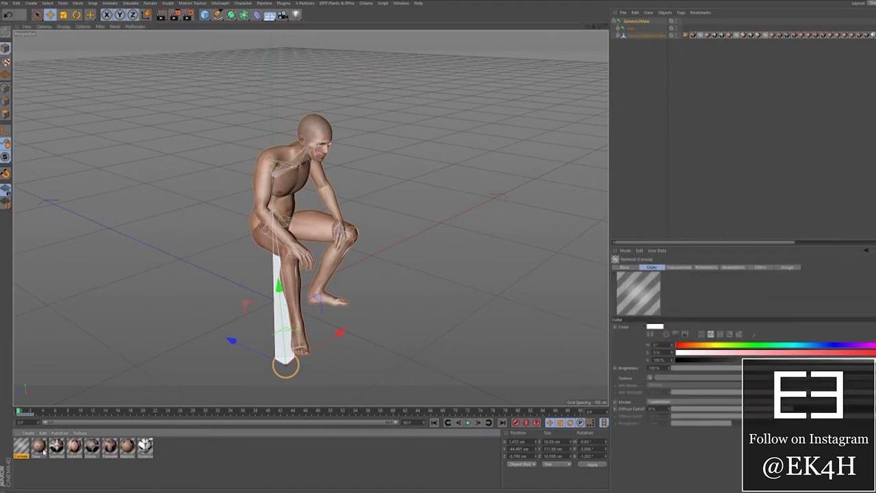
click(57, 446)
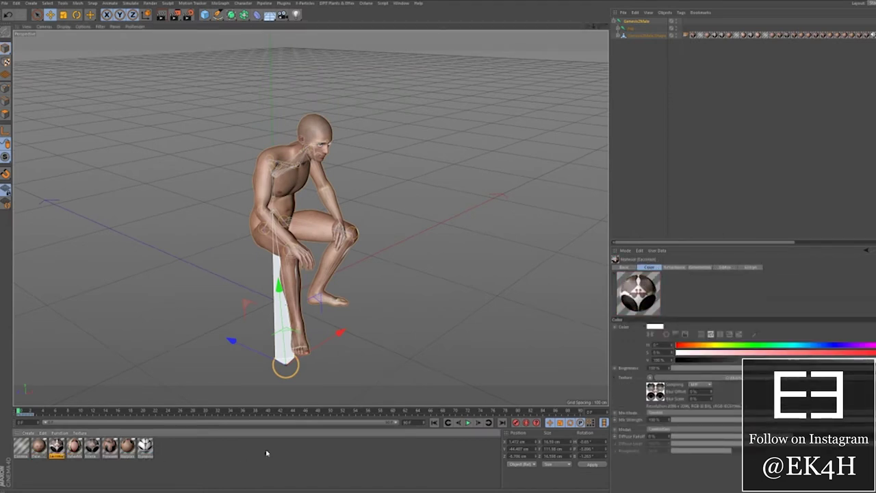
click(176, 463)
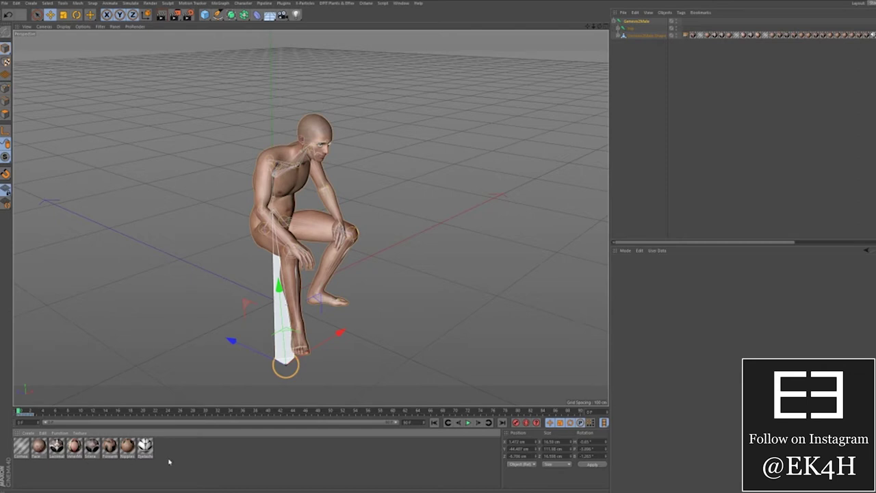
click(22, 452)
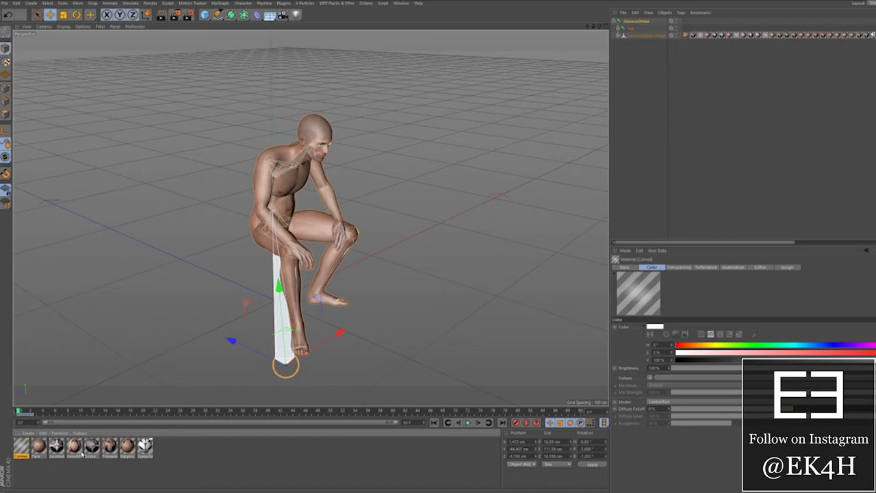
click(147, 449)
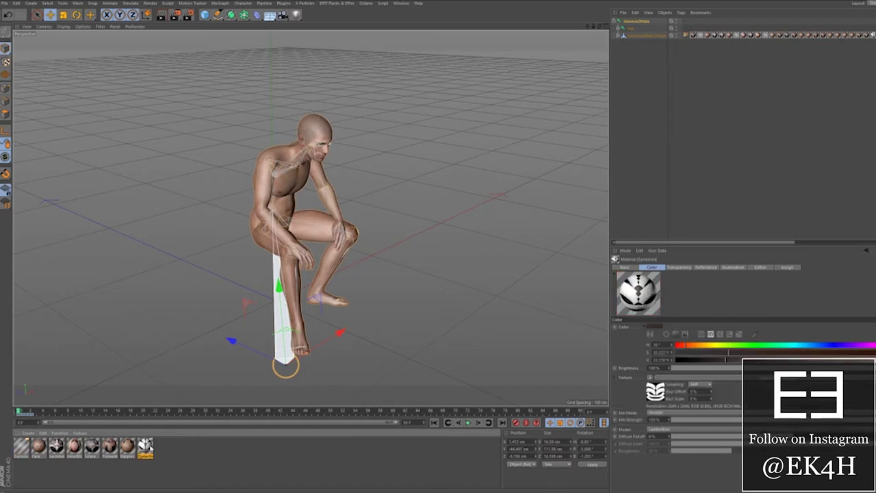
- Select all of the figure's materials and render the figure in the Octane Live Viewer
drag(188, 465, 21, 444)
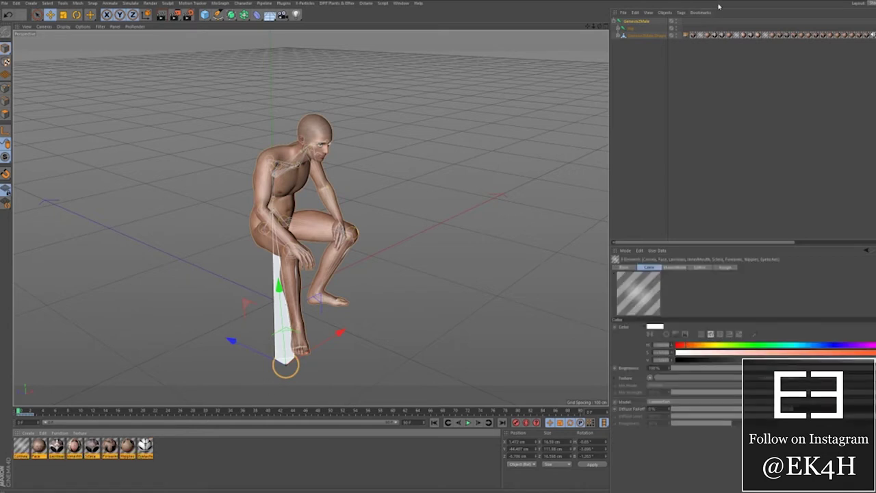
click(365, 3)
click(382, 21)
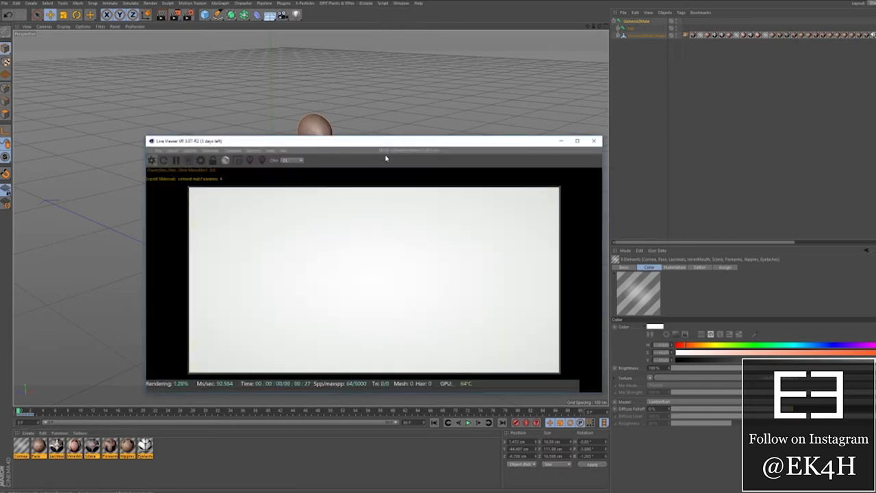
drag(425, 145, 388, 120)
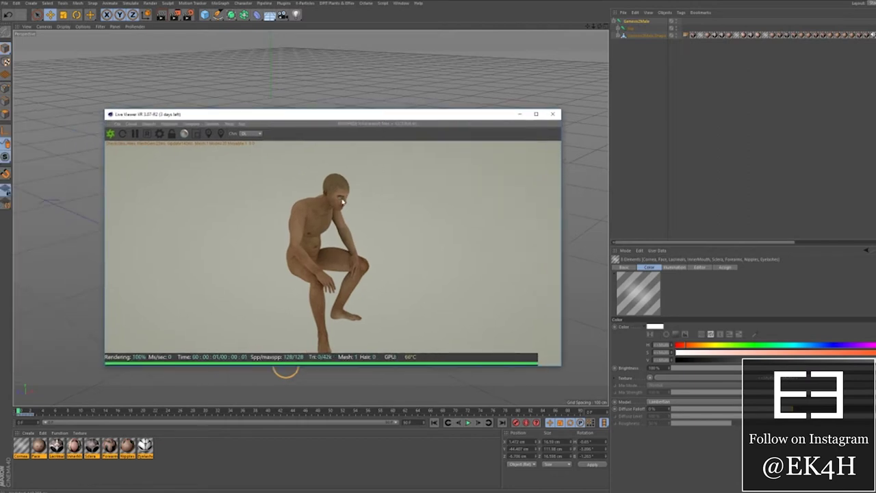
- Convert the selected materials to Octane materials and remove the unused originals
click(213, 123)
click(170, 124)
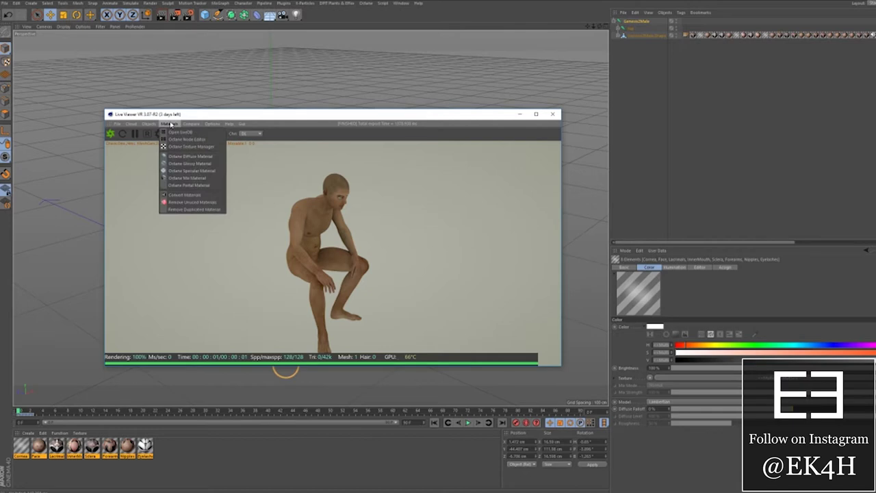
click(185, 195)
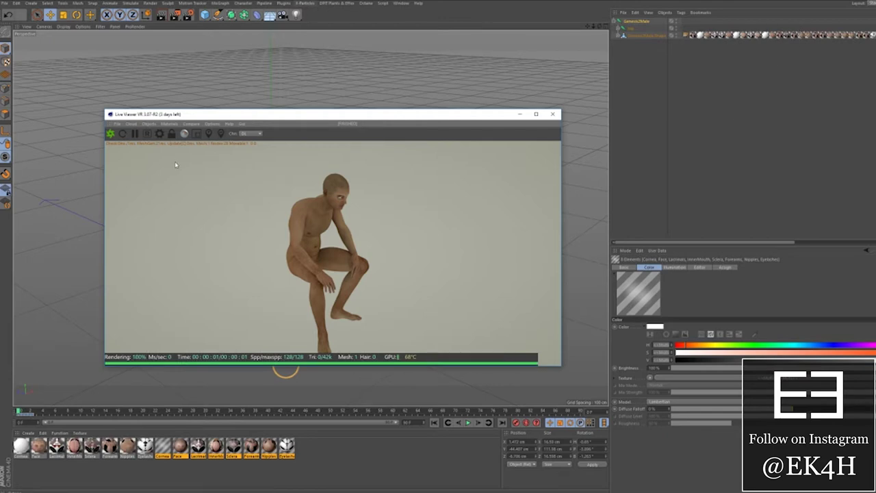
click(170, 125)
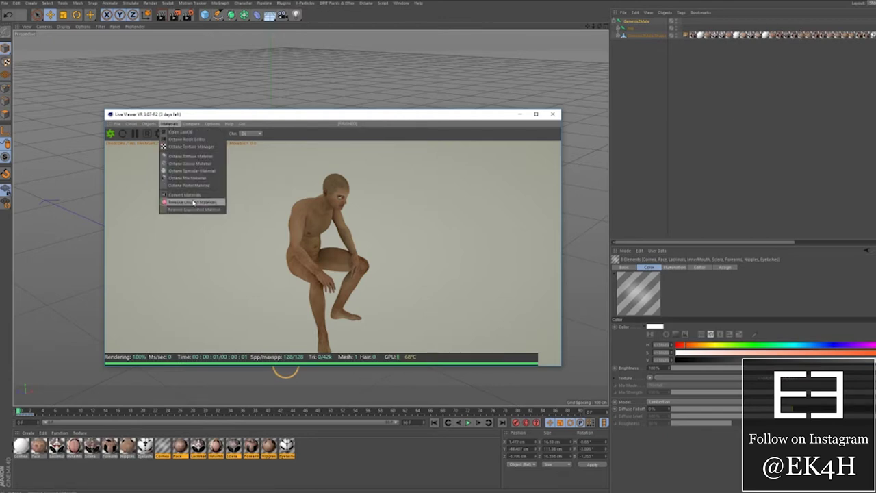
click(194, 202)
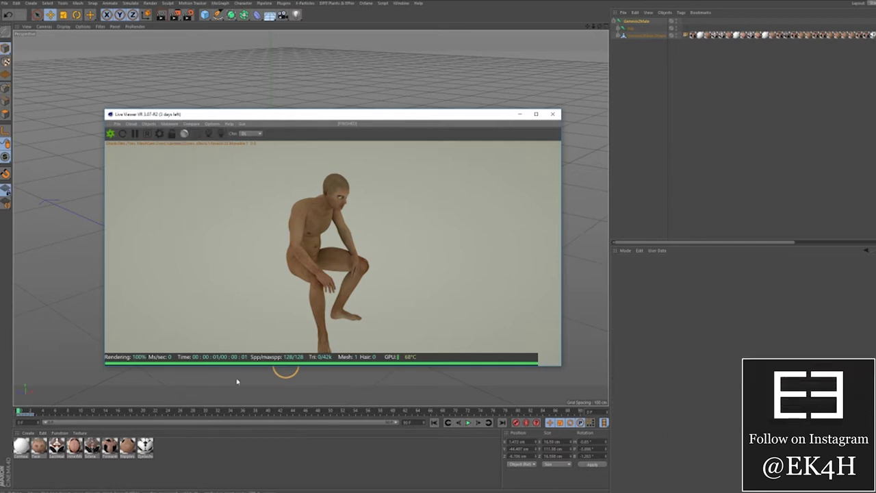
- Load the ryeddie_lashes_1006 image as the Eyelashes material's opacity texture, copying it to the project location
drag(600, 26, 600, 13)
scroll(330, 83, up, 2)
scroll(330, 83, up, 2)
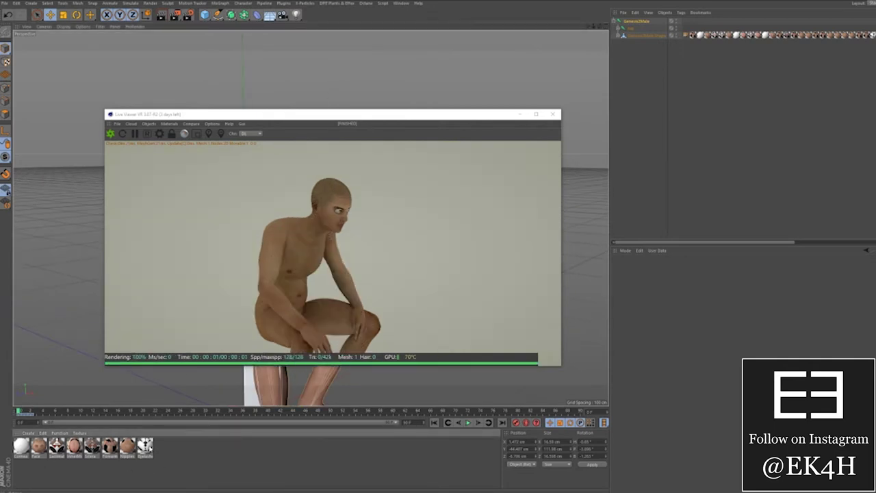
double_click(146, 446)
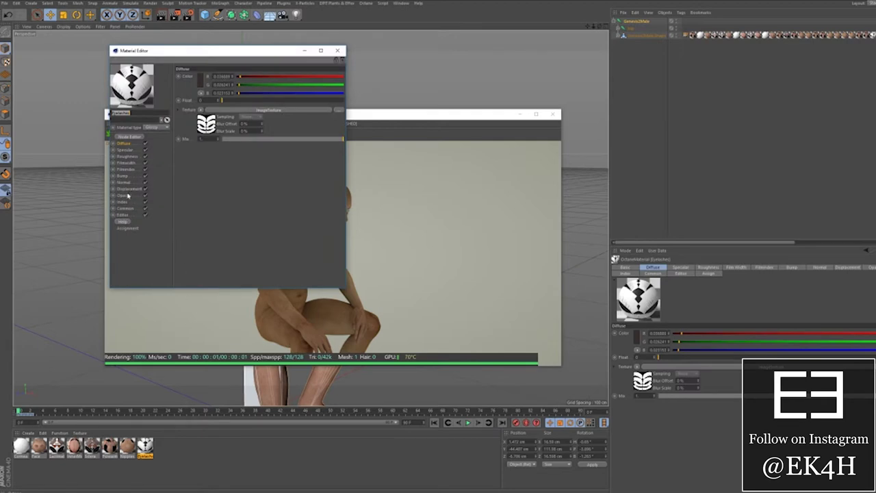
click(127, 196)
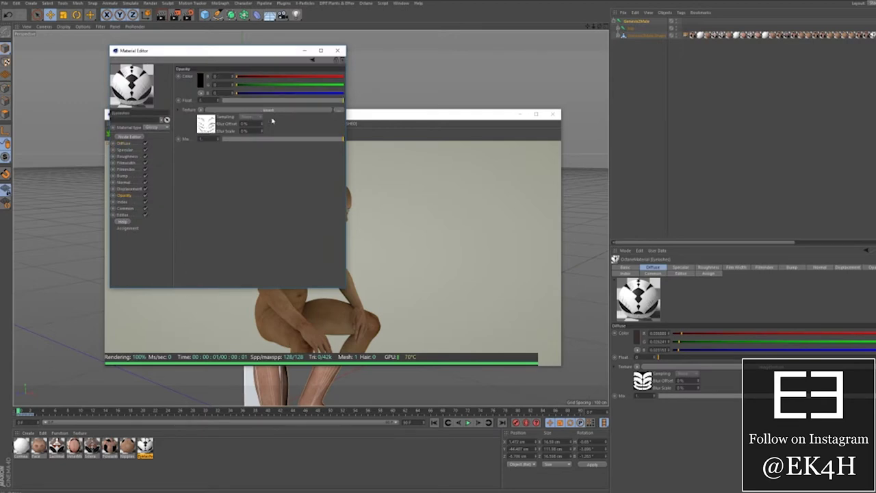
click(339, 110)
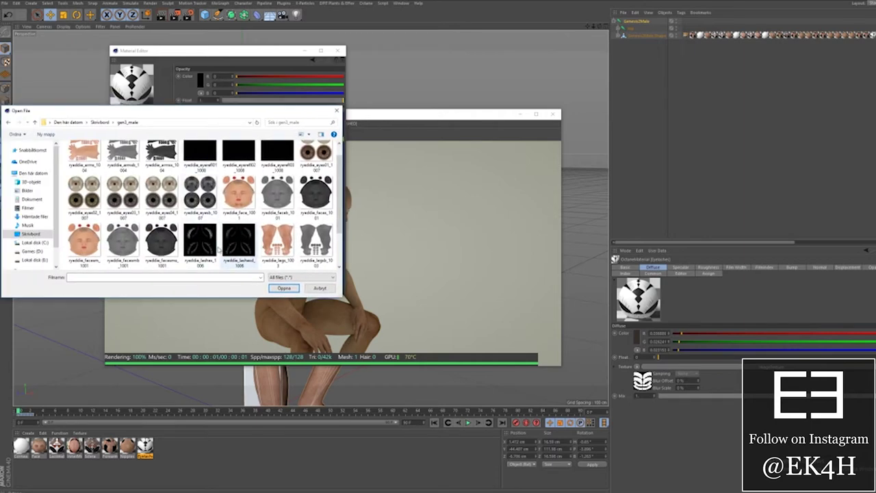
click(201, 243)
double_click(201, 245)
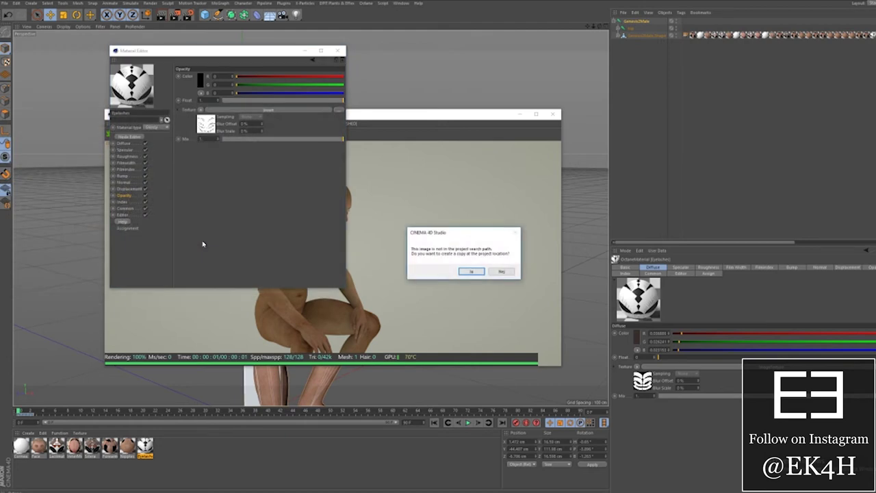
click(471, 273)
drag(250, 51, 267, 73)
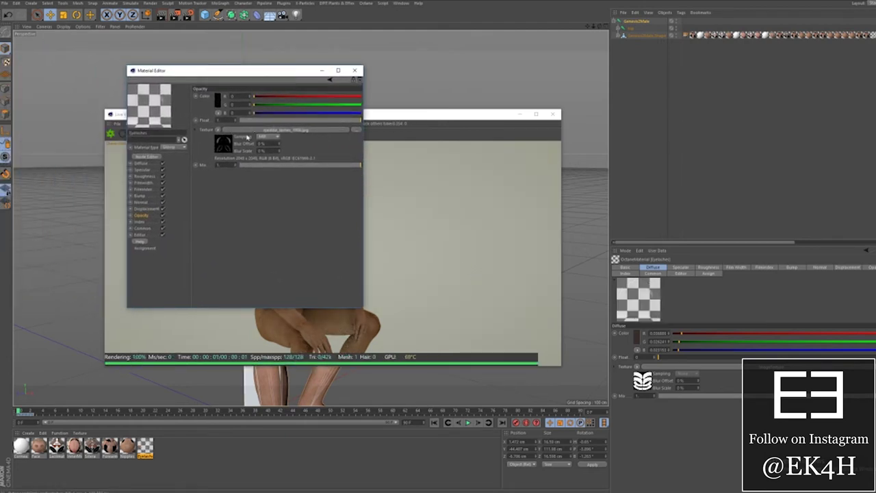
- Disable the Diffuse channel of the Eyelashes material and check the eyes in the render
click(140, 164)
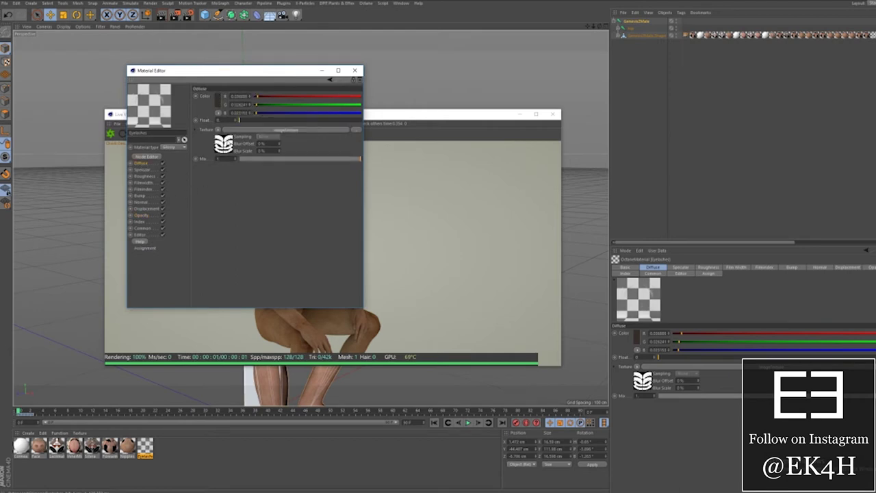
click(162, 164)
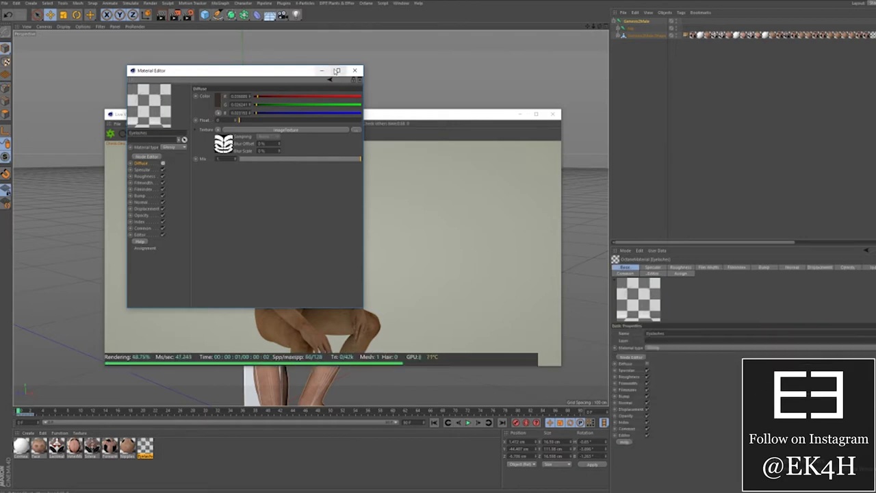
click(355, 71)
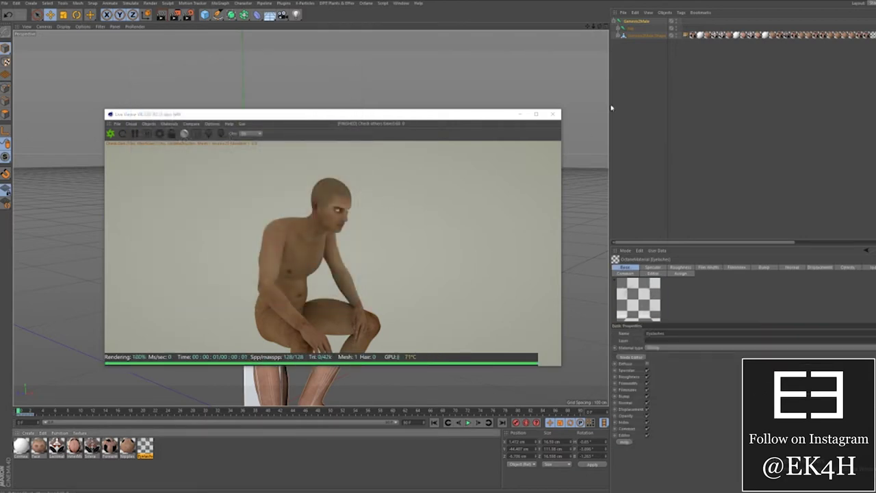
drag(599, 27, 547, 31)
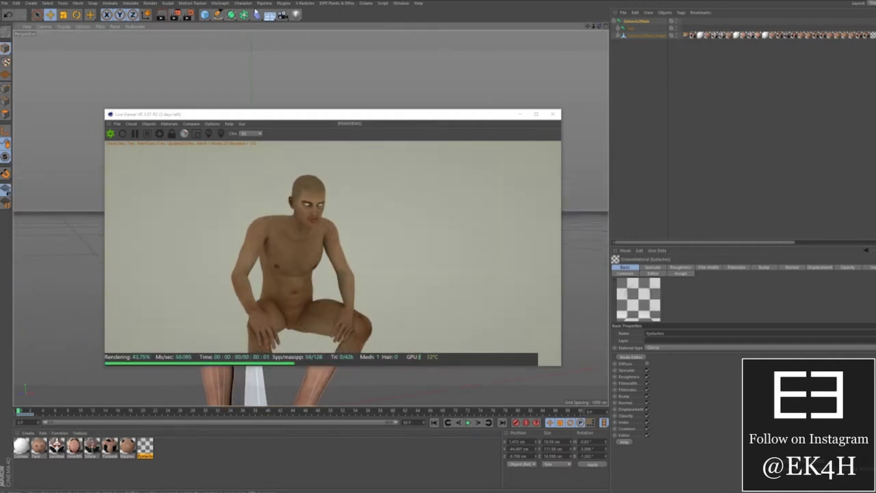
- Open the Octane settings and switch the render kernel from direct lighting to Pathtracing
click(366, 3)
click(373, 27)
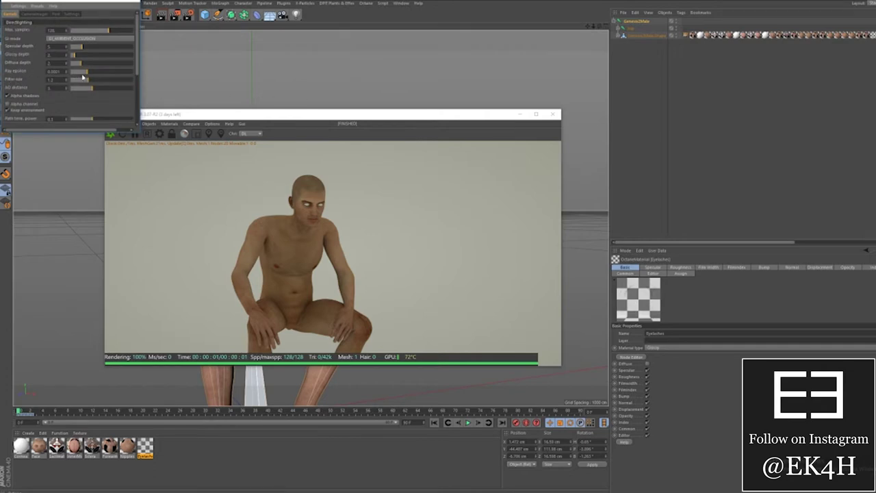
drag(83, 72, 65, 73)
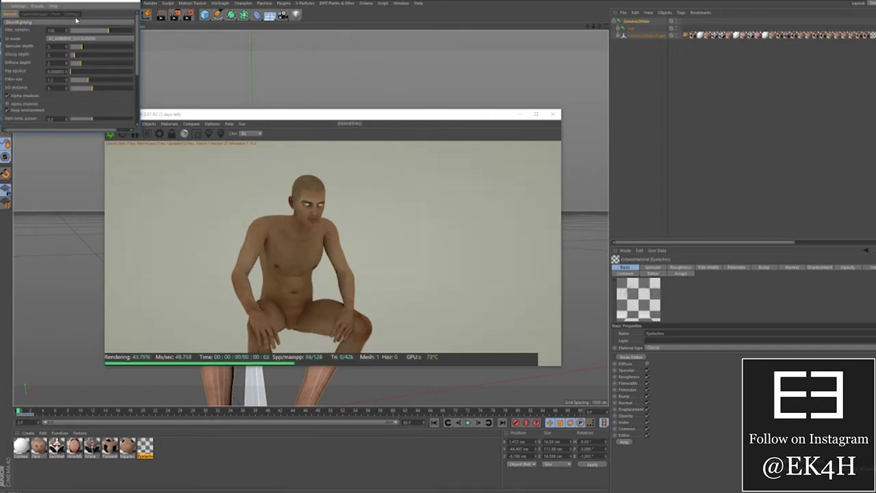
click(54, 23)
click(21, 45)
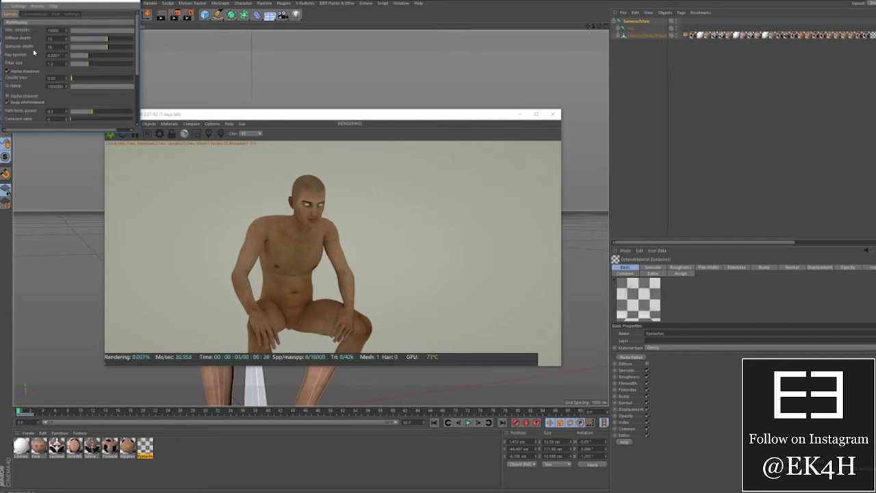
- Lower the Pathtracing kernel's ray epsilon to its minimum and set both specular depth and diffuse depth to 20
drag(77, 58, 60, 53)
double_click(49, 46)
text(20)
double_click(50, 39)
text(20)
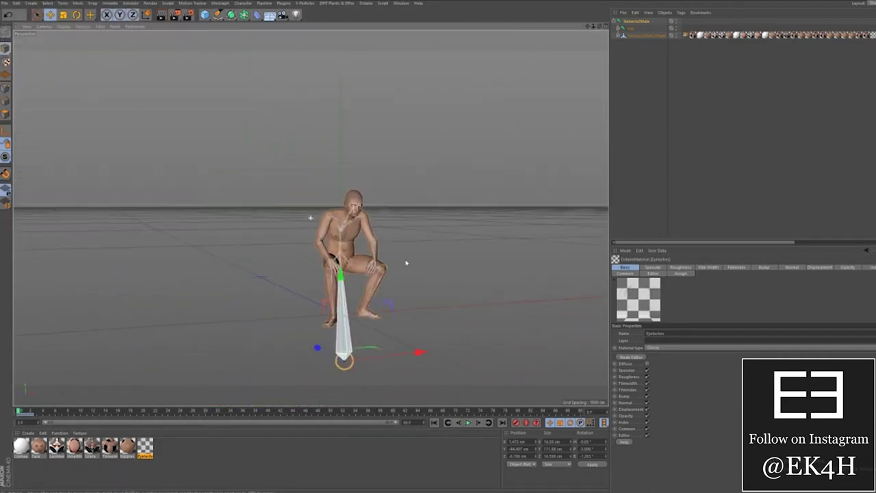
- Unfold the entire Genesis2Male hierarchy and select all of its joints
alt+drag(407, 263, 404, 260)
click(630, 28)
ctrl+click(631, 21)
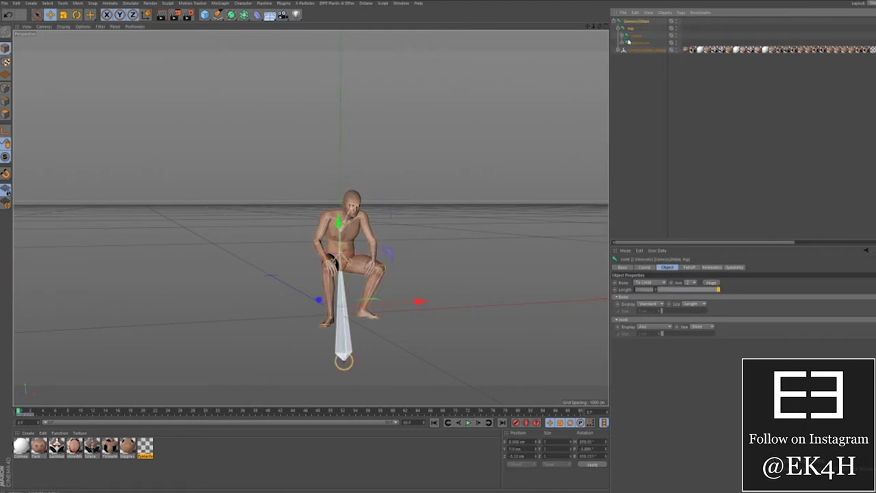
right_click(629, 33)
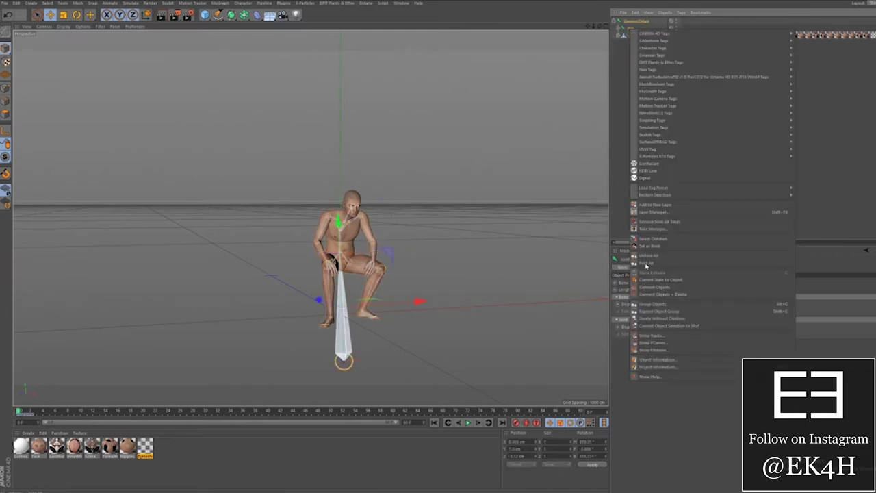
click(657, 255)
scroll(660, 137, down, 5)
click(652, 222)
scroll(661, 146, up, 10)
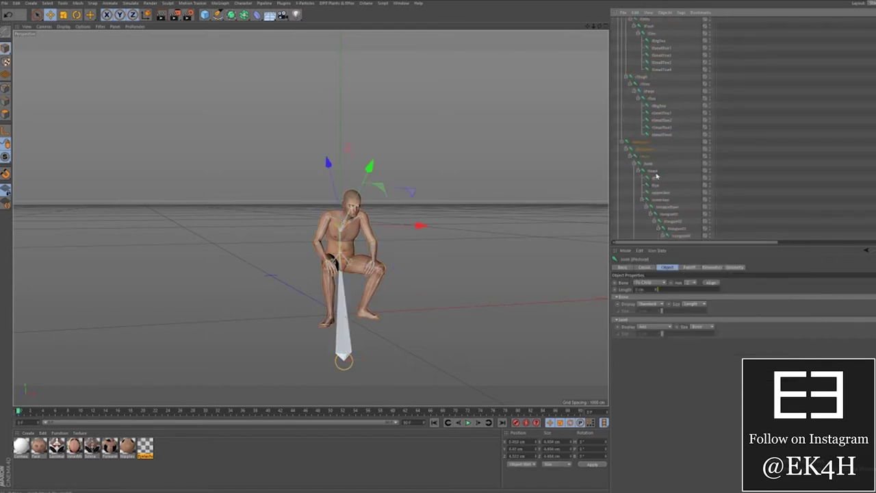
shift+click(631, 21)
- Show the selected joints' animation tracks in the timeline and delete the three position tracks of Genesis2Male
right_click(631, 23)
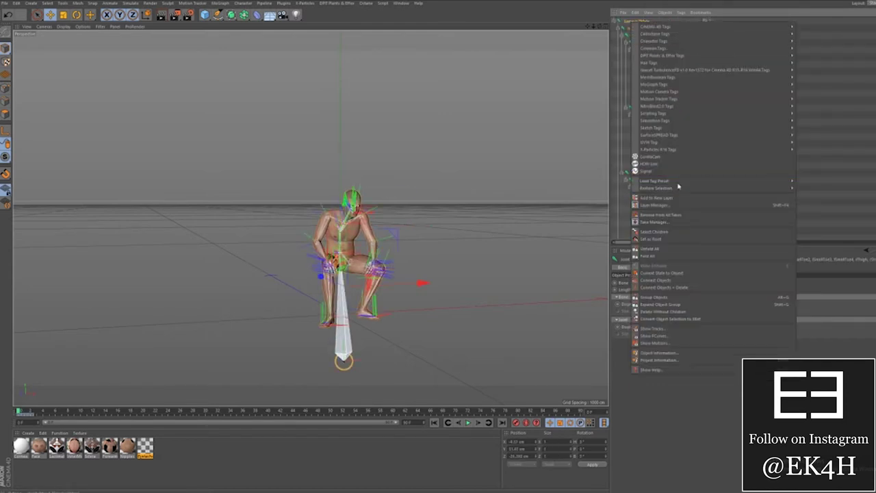
click(669, 330)
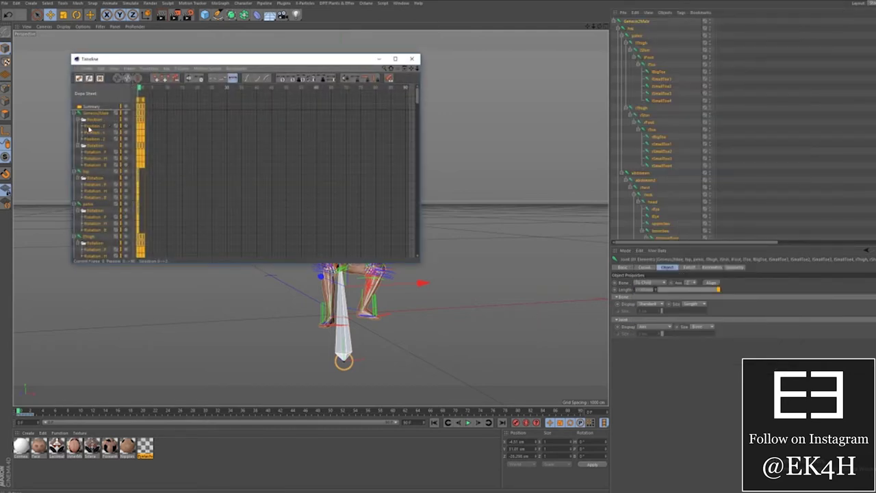
click(89, 127)
shift+click(90, 140)
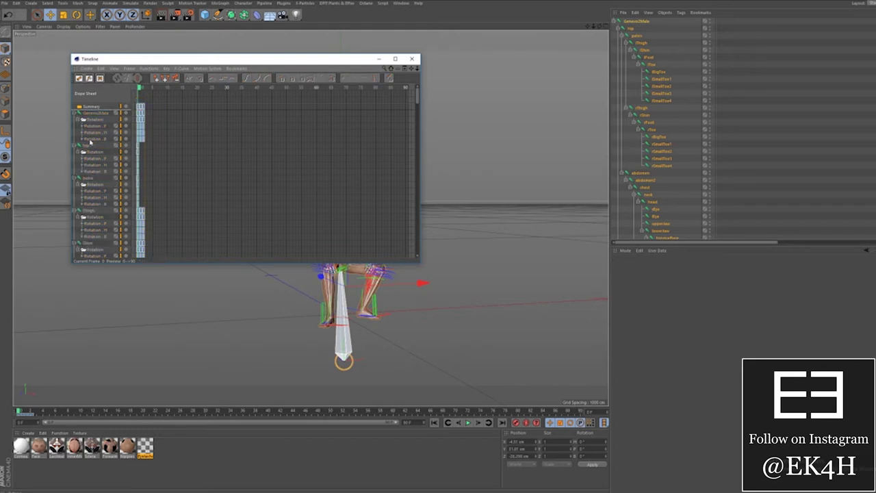
- Close the timeline window, fold up the Genesis2Male hierarchy and select only its root joint
click(411, 59)
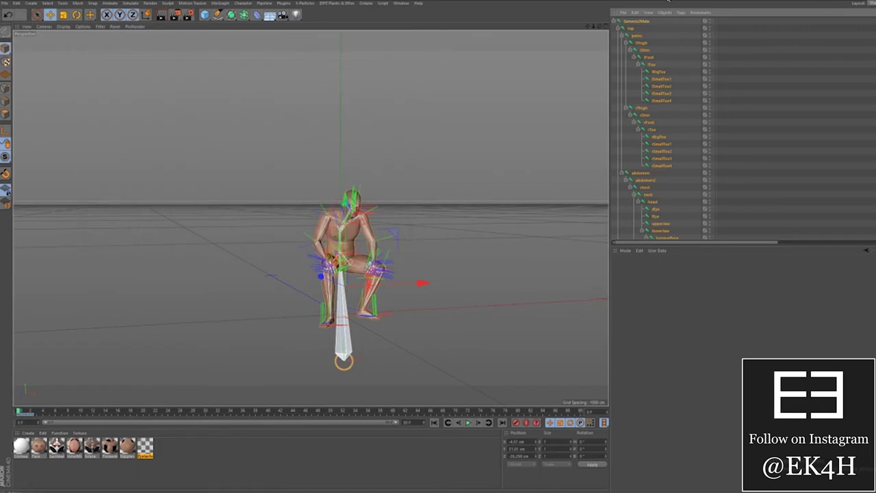
click(614, 21)
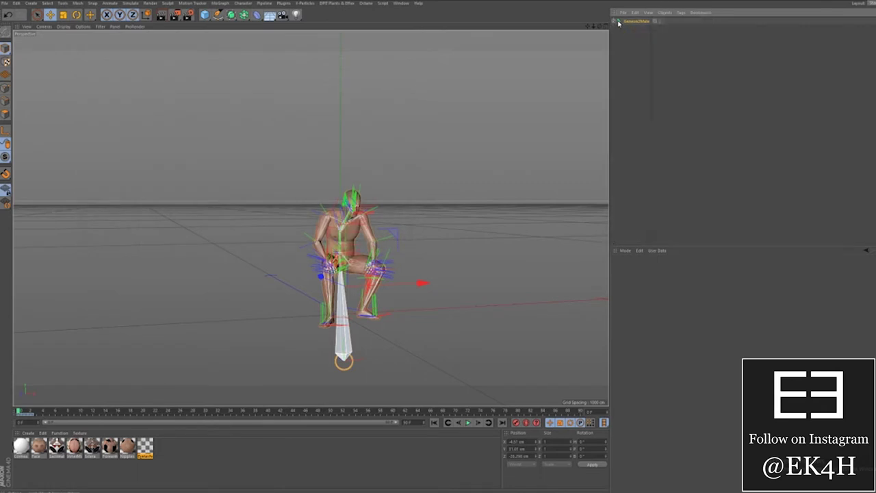
click(622, 23)
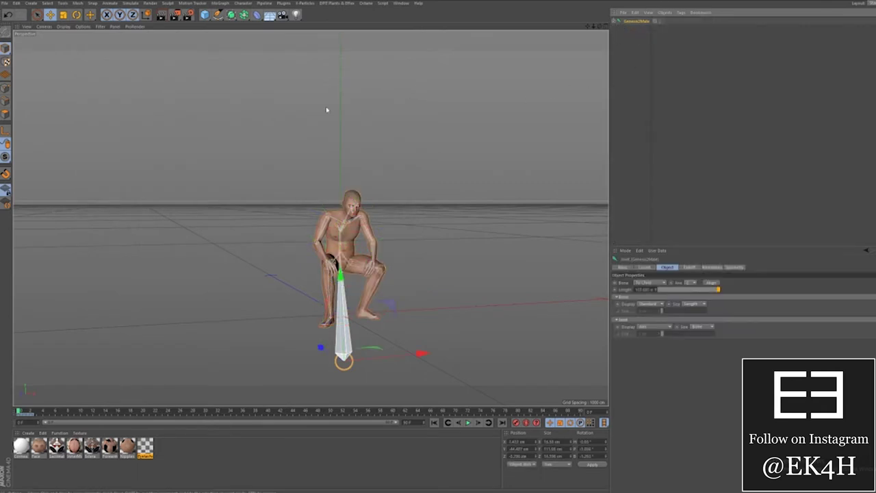
- Play the animation and move the Genesis2Male root joint vertically to test that the figure can be repositioned
key(e)
click(468, 422)
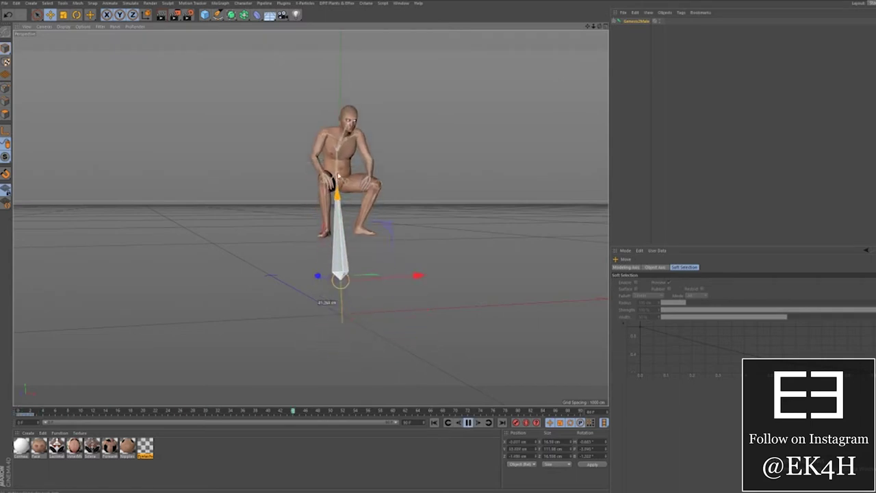
click(468, 422)
alt+drag(410, 301, 424, 288)
drag(338, 233, 340, 269)
- Unfold Genesis2Male, select its joints and try to mark their keyframes at the start of the timeline
click(614, 21)
scroll(661, 212, down, 10)
click(654, 218)
scroll(646, 137, up, 10)
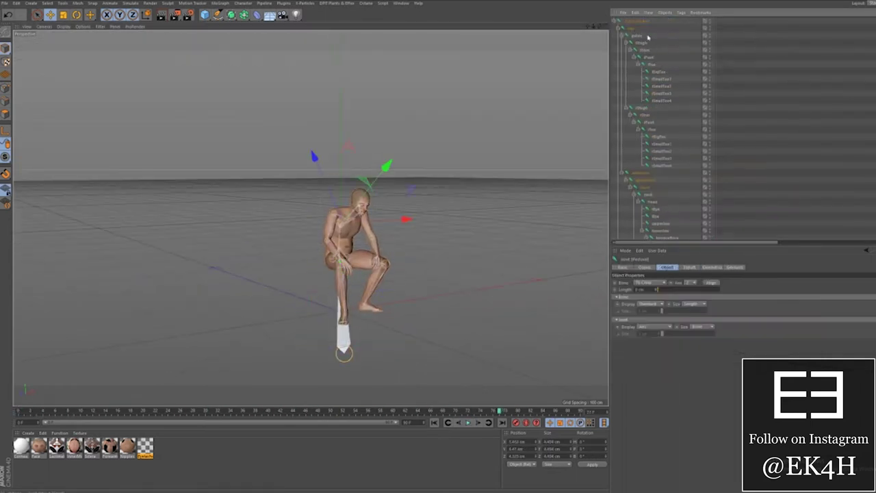
shift+click(633, 22)
click(31, 415)
click(35, 416)
drag(24, 415, 33, 416)
click(43, 416)
click(762, 152)
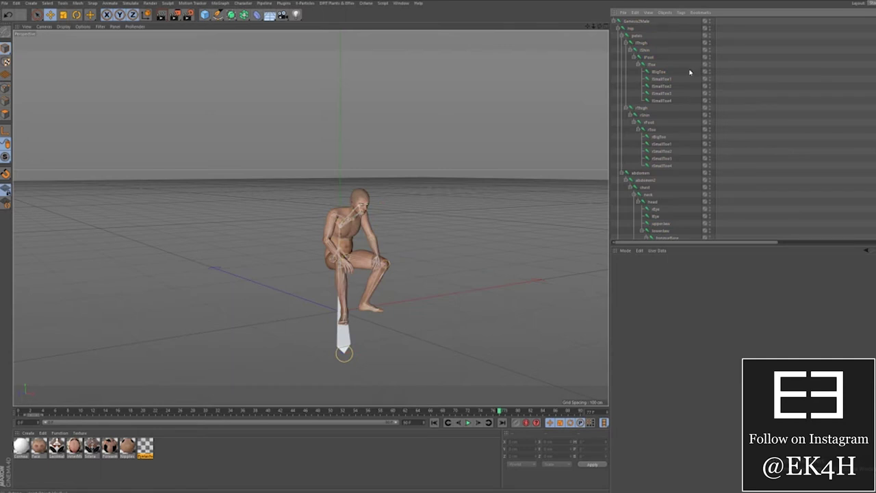
- Make a static copy of the posed Genesis2Male.Shape mesh with Current State to Object
click(614, 21)
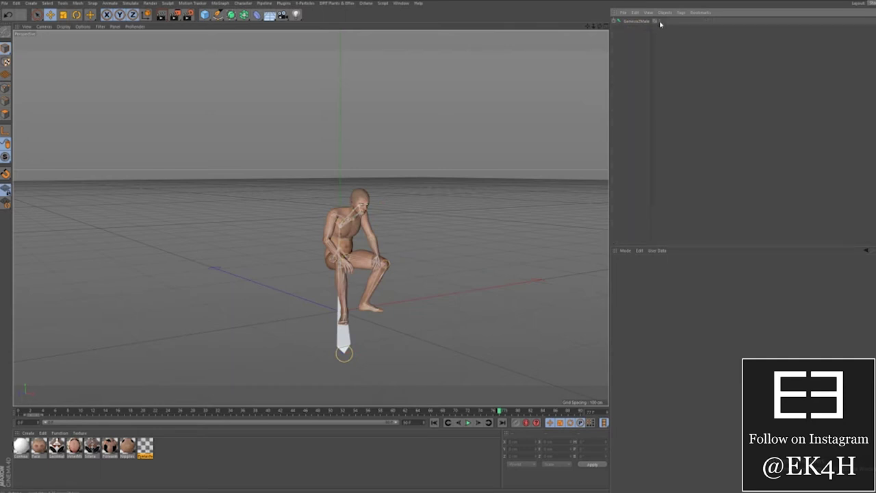
click(615, 22)
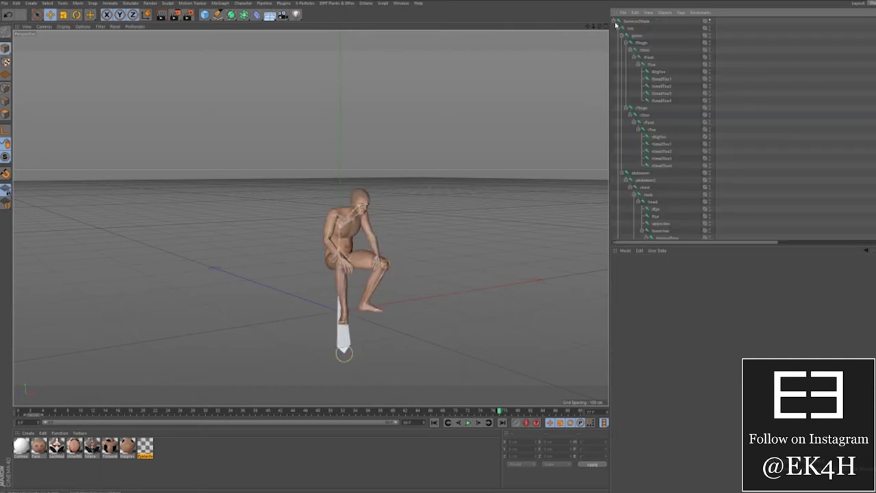
scroll(686, 113, down, 10)
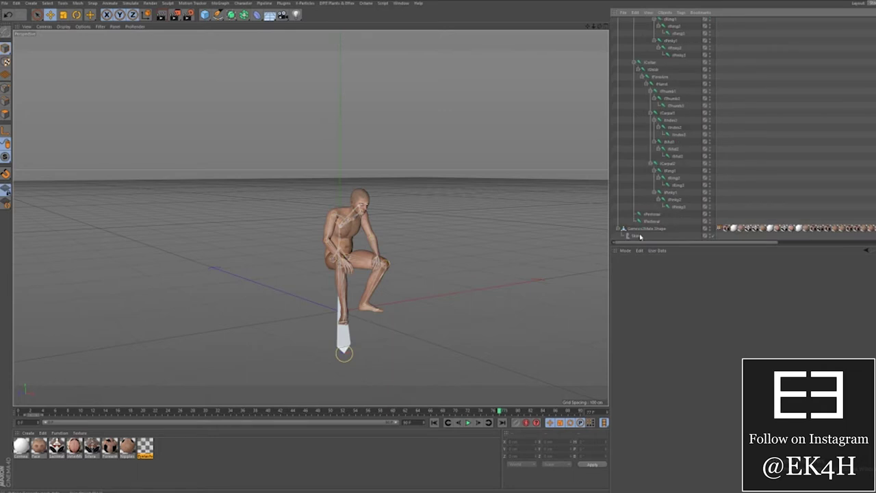
click(641, 228)
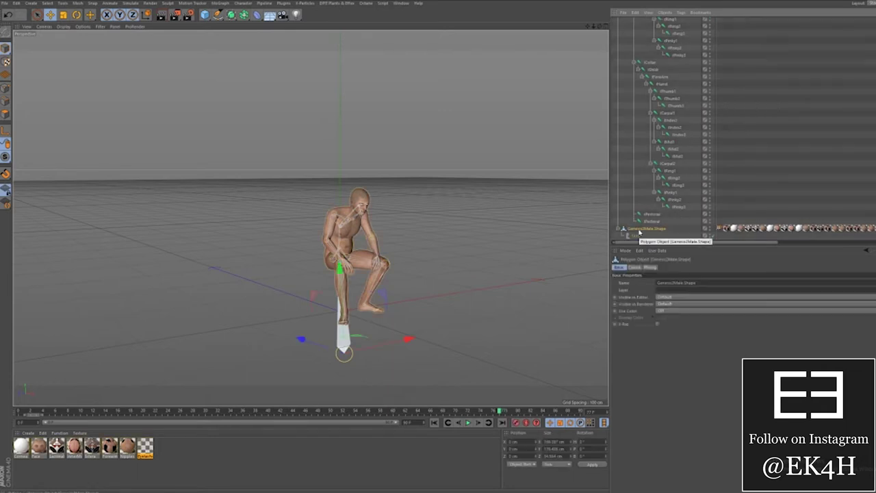
scroll(387, 214, up, 2)
alt+drag(395, 229, 359, 229)
right_click(640, 233)
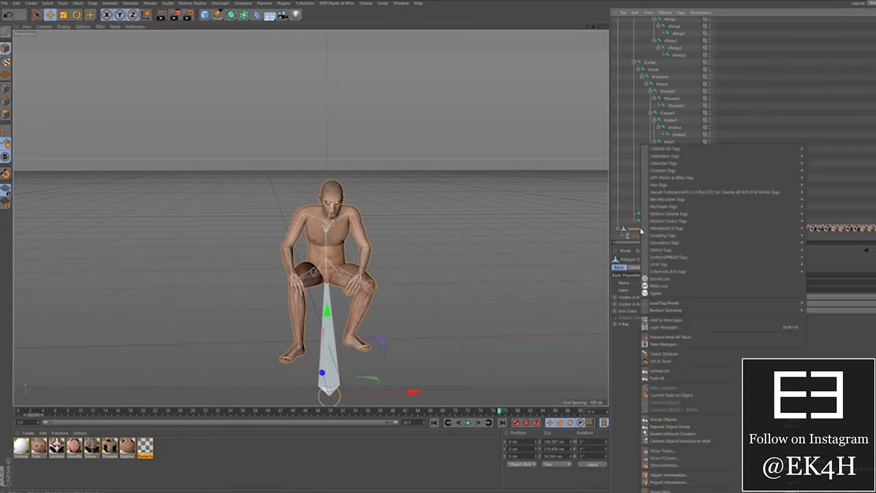
click(682, 397)
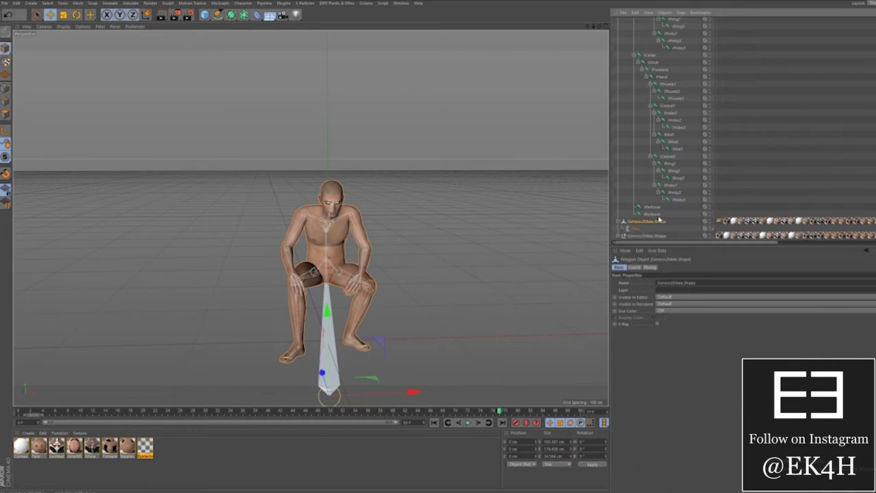
- Move the converted Genesis2Male.Shape polygon mesh out to the top level and delete the original Genesis2Male rig
click(624, 236)
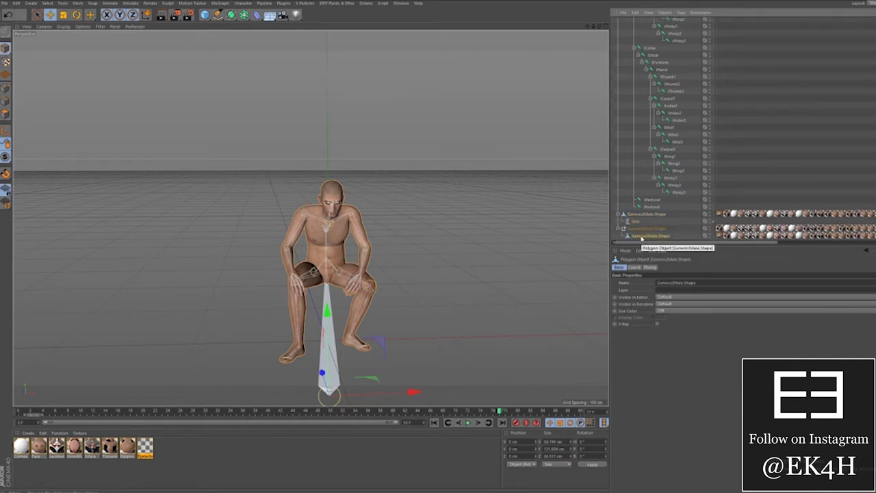
scroll(667, 171, up, 15)
double_click(709, 20)
click(710, 22)
click(710, 22)
scroll(712, 137, down, 10)
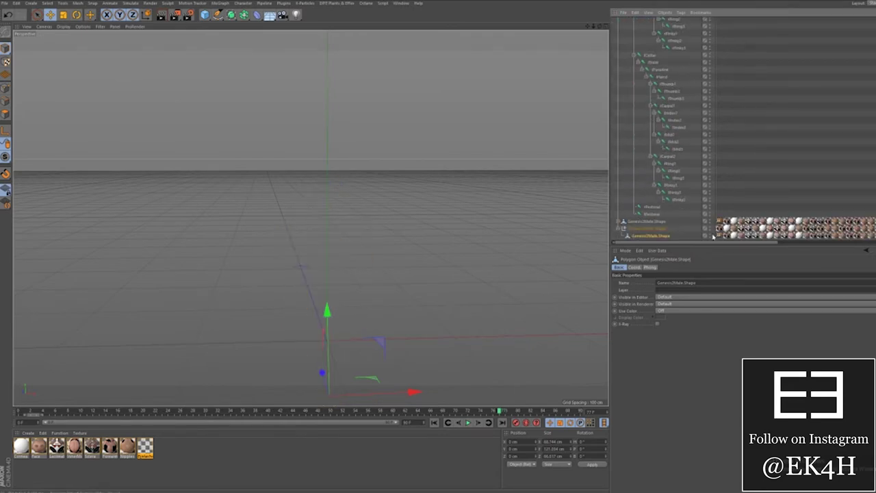
drag(627, 236, 640, 20)
click(637, 29)
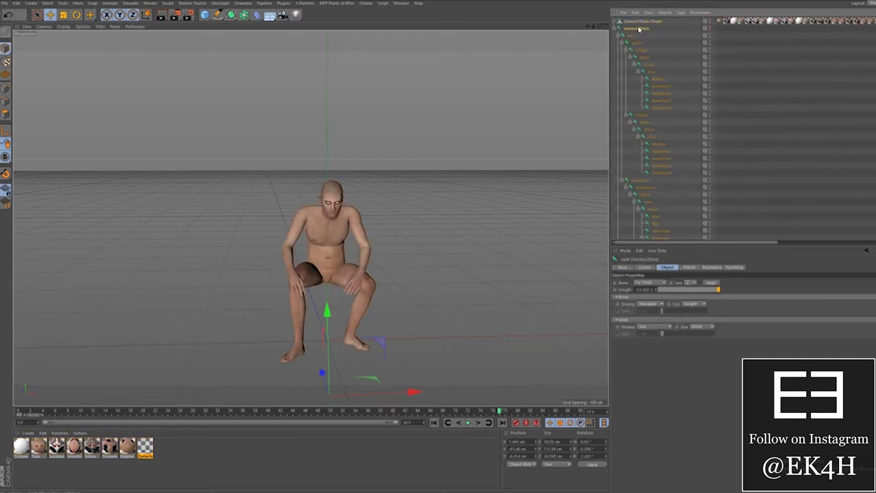
key(Delete)
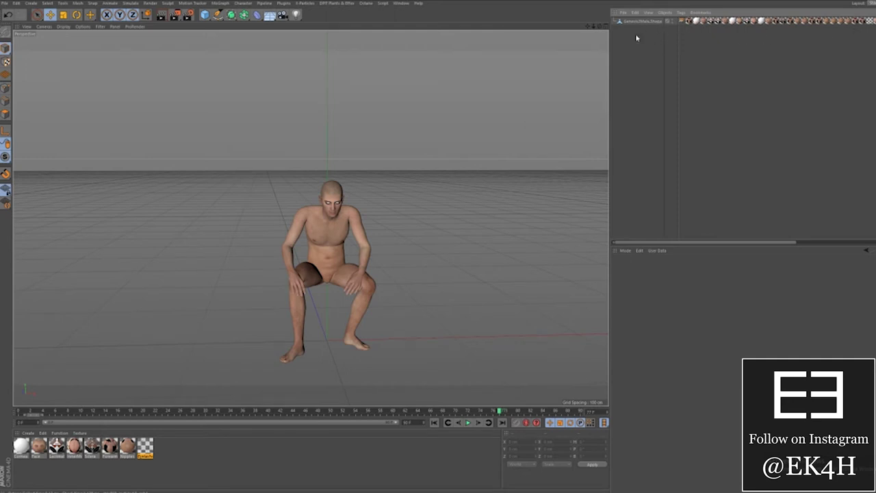
- Add a torus primitive and rotate it 90° so it stands upright around the figure
alt+drag(500, 174, 415, 158)
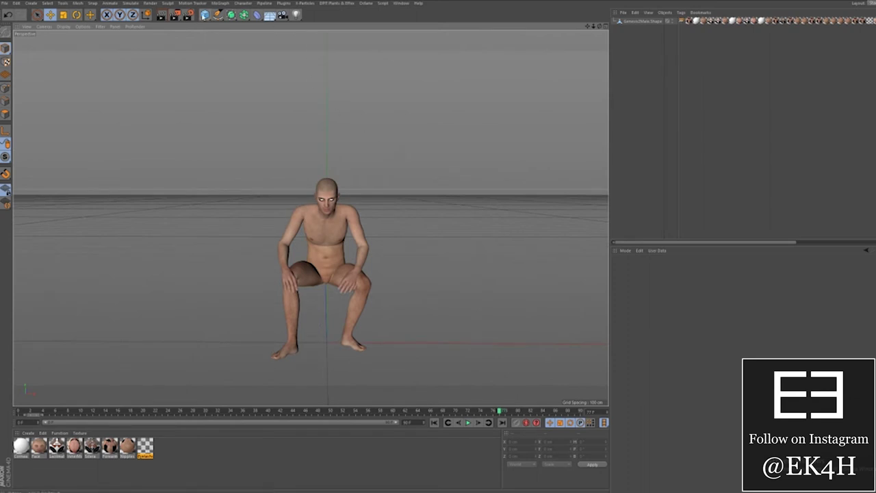
click(205, 15)
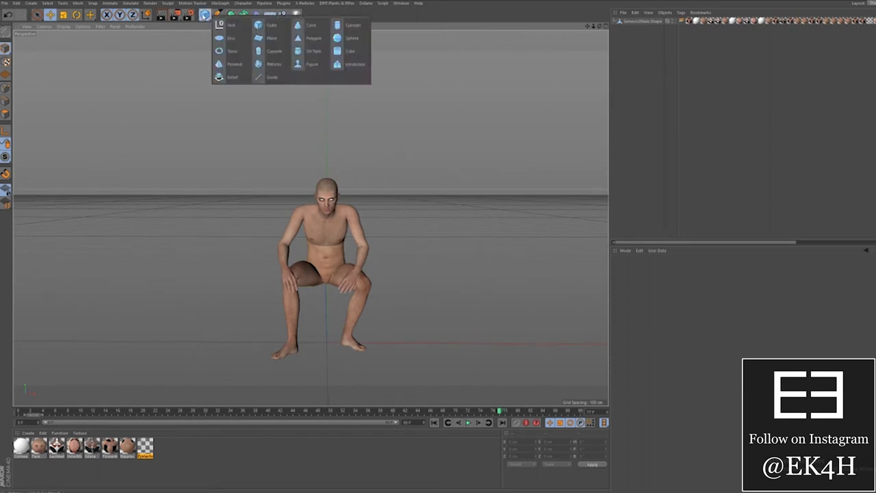
click(232, 52)
scroll(318, 153, down, 5)
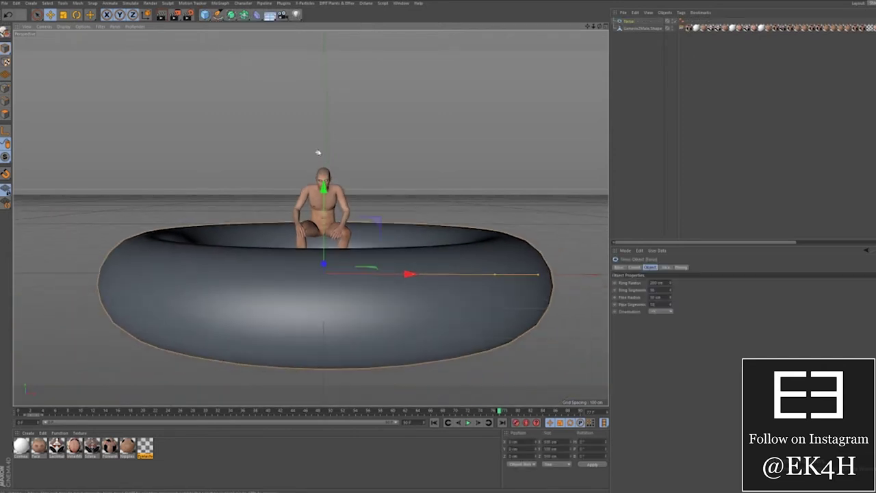
alt+drag(331, 139, 338, 141)
key(r)
drag(346, 249, 335, 313)
- Raise the upright torus until the lower part of its ring is level with the seated figure
click(50, 14)
drag(320, 176, 321, 15)
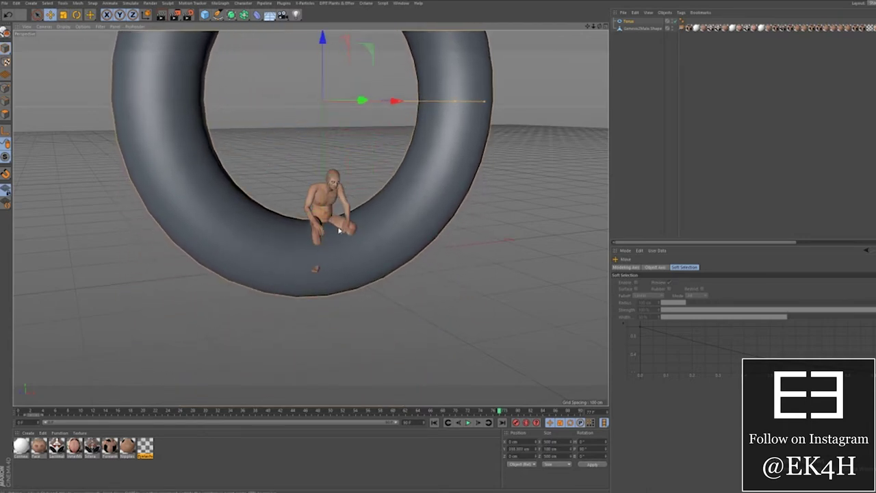
alt+drag(318, 123, 406, 139)
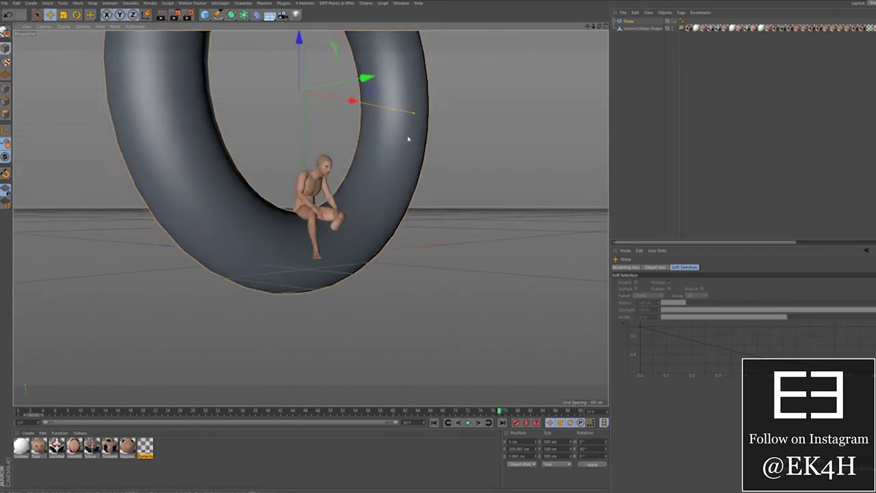
- Scale Genesis2Male.Shape to 3 on the X, Y and Z axes through its coordinates
click(647, 28)
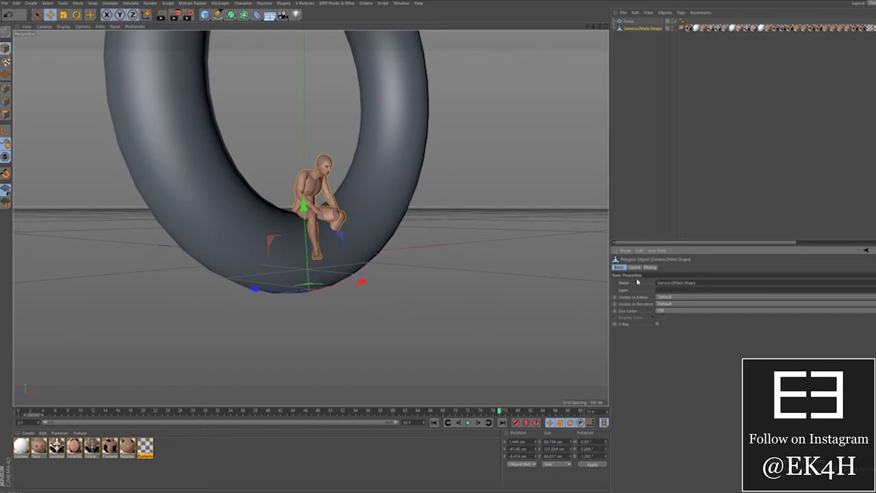
click(634, 267)
drag(682, 282, 687, 344)
drag(683, 297, 692, 346)
- Lower the enlarged figure to about -208 cm in Y and shift it horizontally to seat it on the torus's lower inner curve
drag(304, 218, 293, 349)
scroll(300, 351, down, 3)
drag(255, 399, 241, 395)
scroll(296, 244, down, 4)
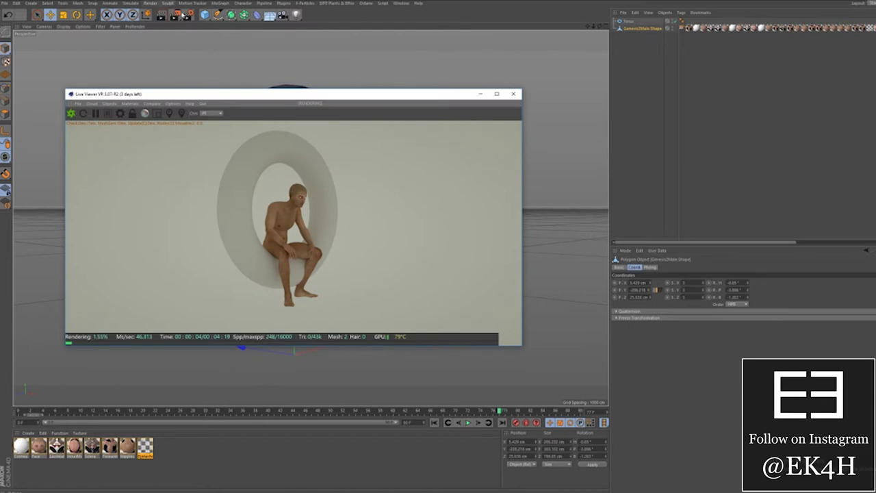
- Set the render output to a portrait format with a height of 1350 pixels and close the render settings
key(ctrl+b)
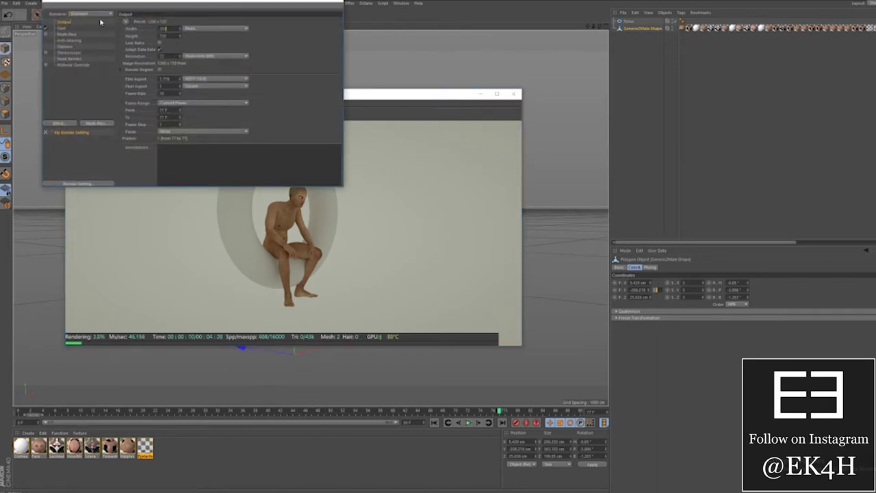
drag(169, 36, 121, 37)
text(1350)
key(Return)
click(335, 2)
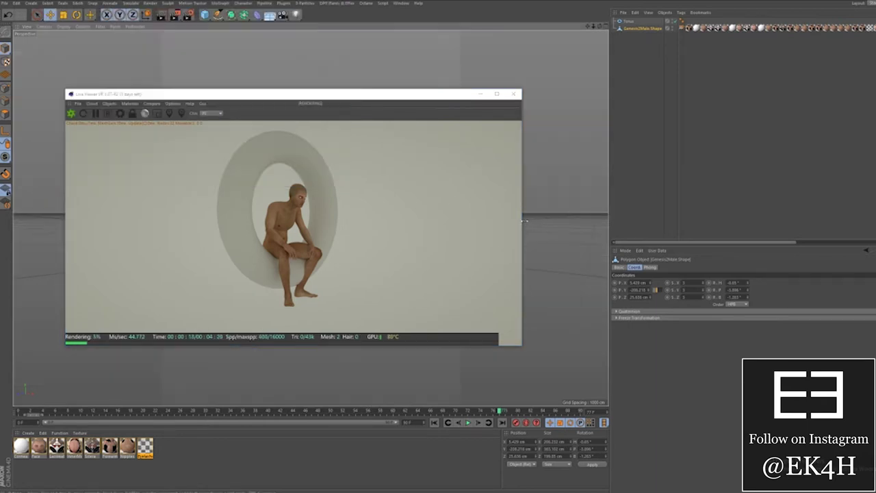
- Narrow the Octane Live Viewer window to suit the new format and add an Octane camera to the scene
drag(523, 221, 364, 221)
click(108, 103)
click(124, 114)
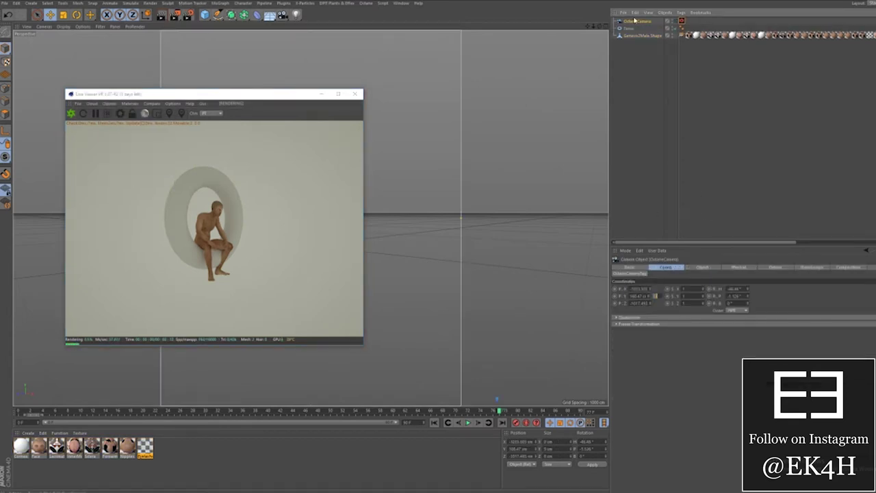
- Set the OctaneCamera's focal length to 75 mm and look through the camera in the viewport
click(639, 269)
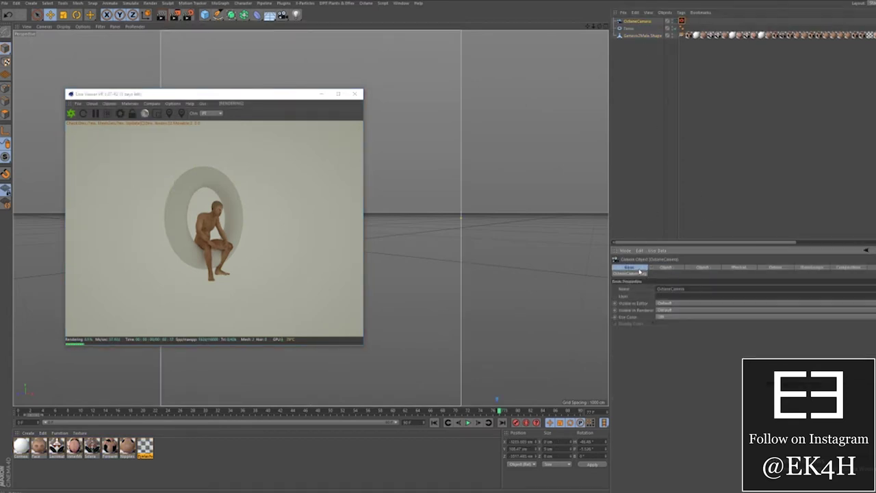
click(699, 269)
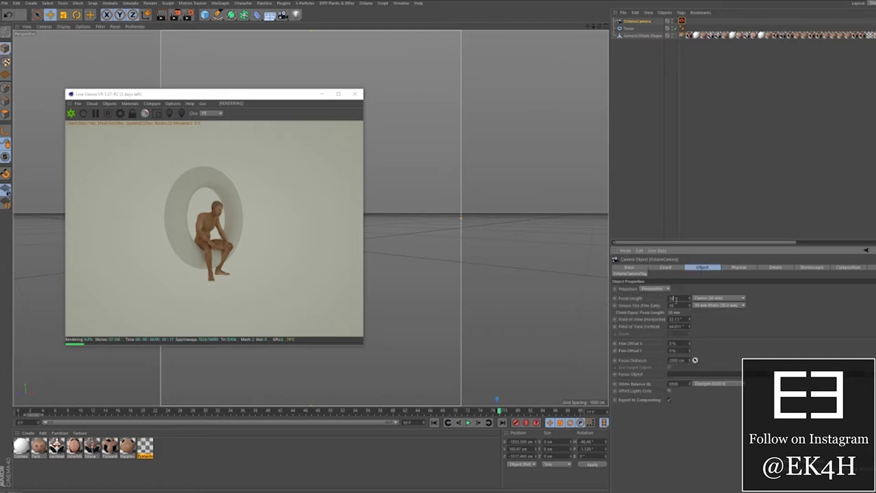
drag(665, 298, 646, 306)
key(Return)
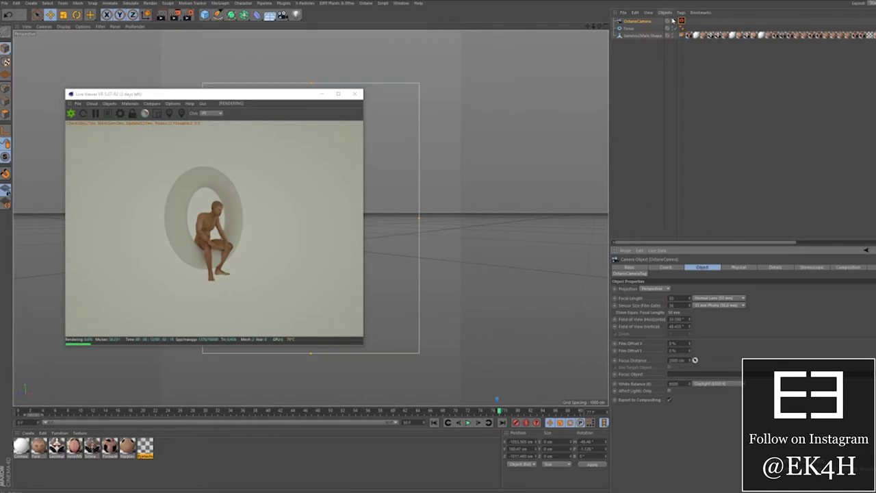
click(675, 21)
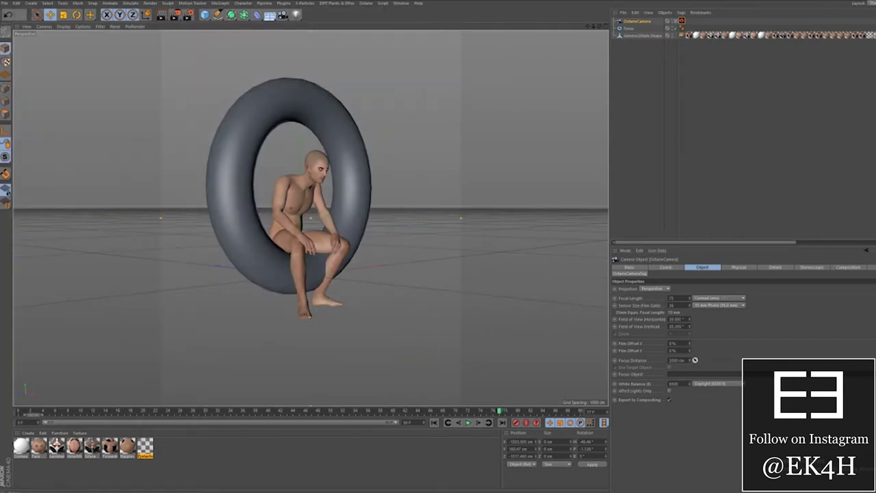
- Try the viewport's Gouraud Shading (Lines) display, and settle on Hidden Line to show the mesh wires
click(63, 26)
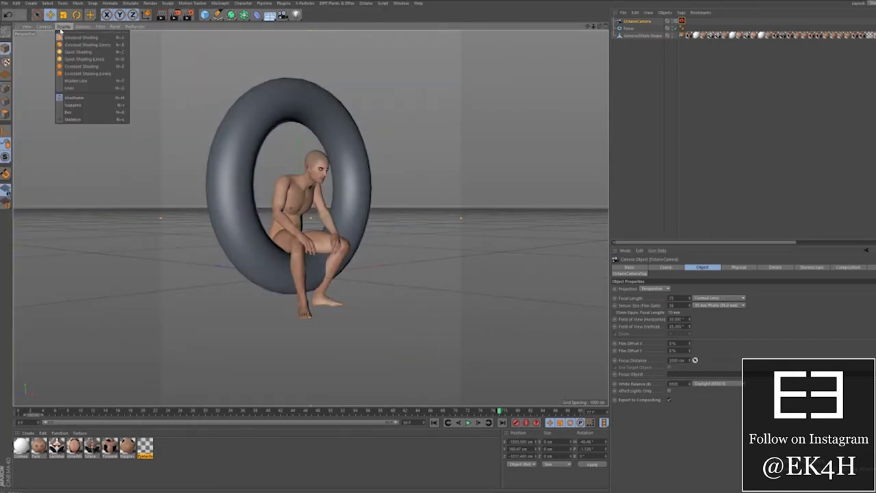
click(77, 44)
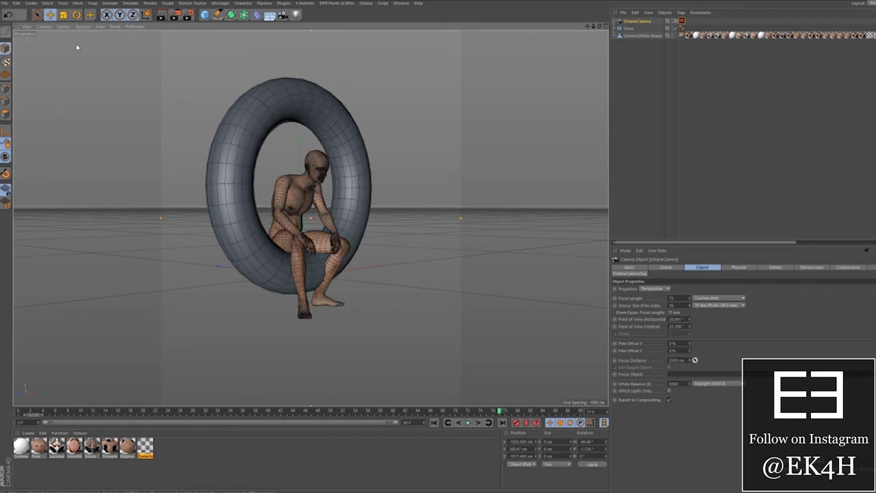
click(63, 26)
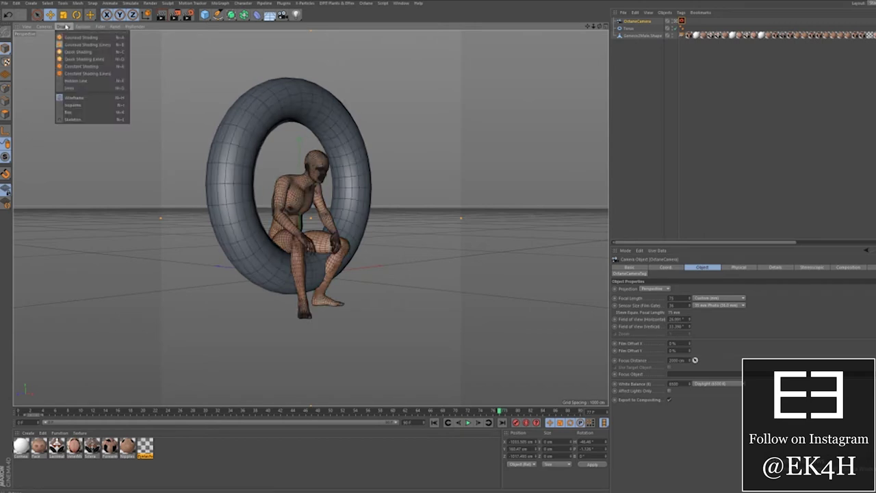
click(73, 81)
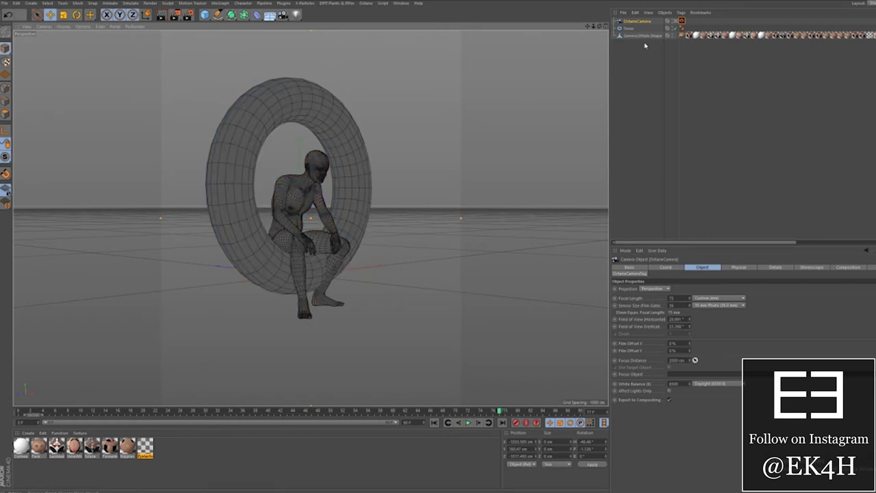
- Set the torus to 64 ring segments, a 30 cm pipe radius and 32 pipe segments
click(628, 28)
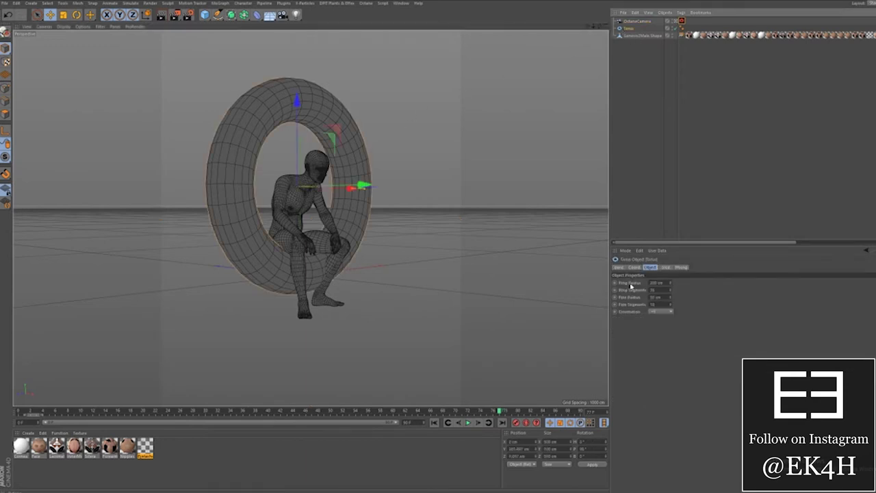
double_click(665, 292)
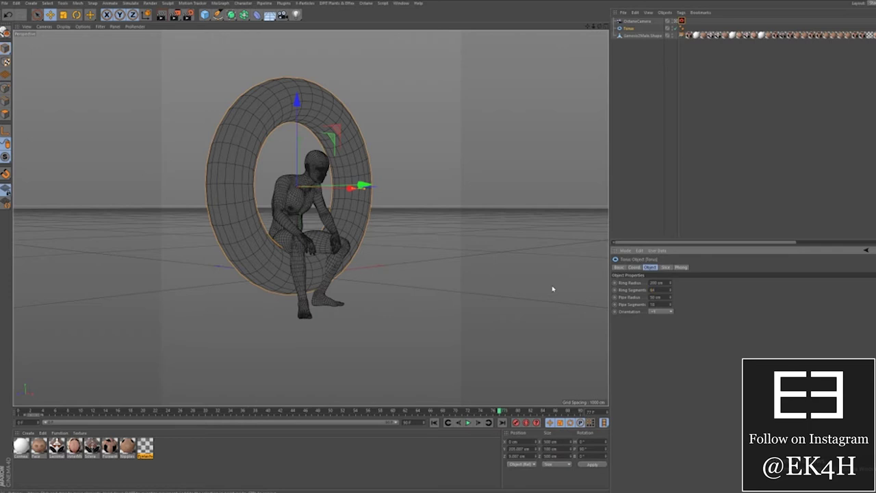
key(Return)
mouse_move(670, 306)
mouse_down()
mouse_move(677, 283)
mouse_move(671, 305)
mouse_up()
- Reposition the Genesis2Male figure in the orthographic views so it sits on the thinner torus, and return to the full perspective view
click(635, 35)
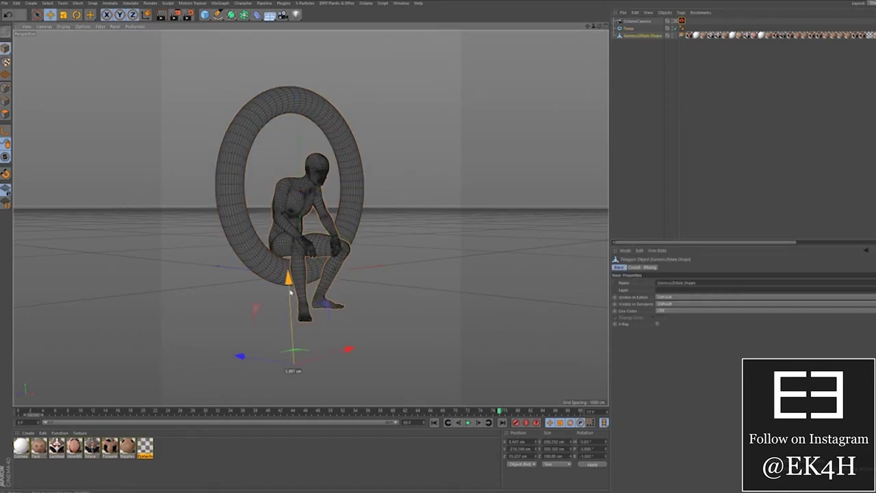
click(604, 27)
scroll(485, 282, up, 4)
scroll(179, 322, up, 5)
key(s)
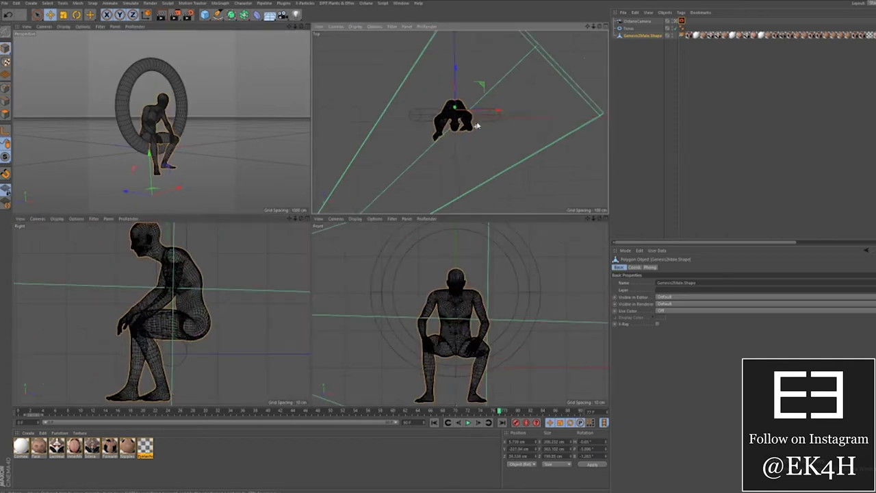
click(307, 27)
click(381, 197)
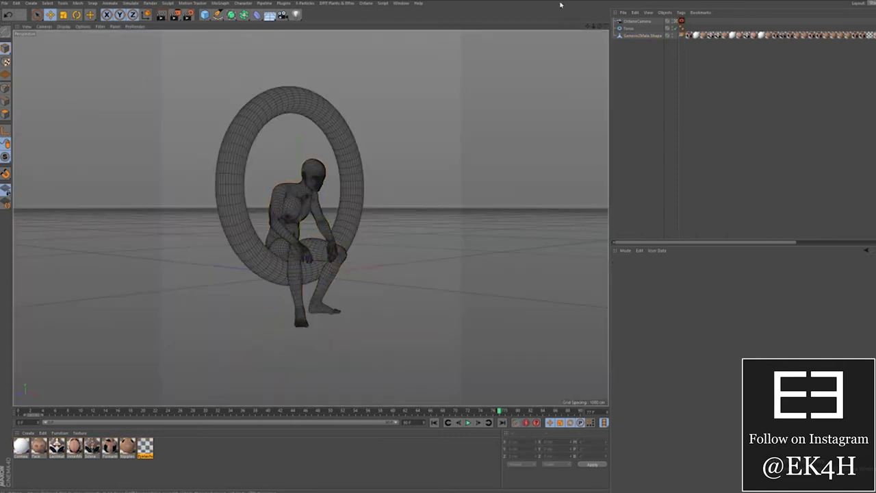
drag(599, 27, 667, 62)
alt+drag(310, 218, 325, 153)
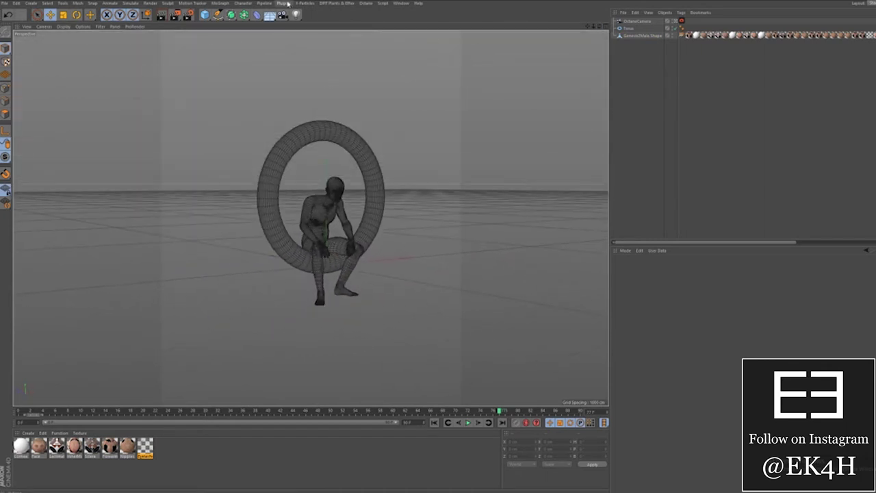
click(283, 3)
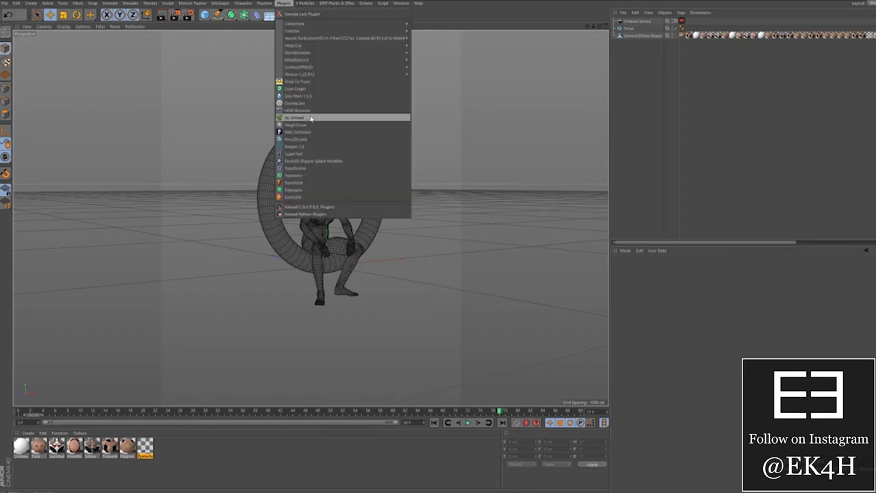
key(Escape)
click(283, 4)
key(Escape)
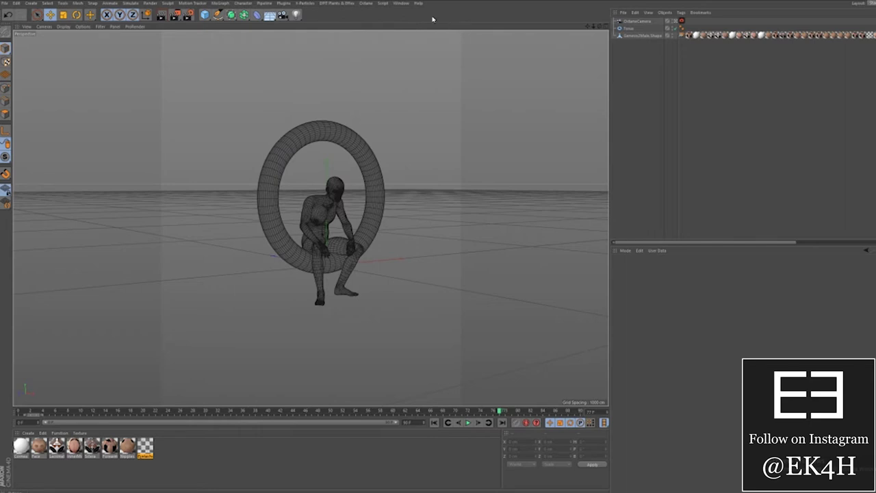
- Find the Ivy Grower command in the command customization with the name filter "iv" and dock it beside the main tools
right_click(432, 19)
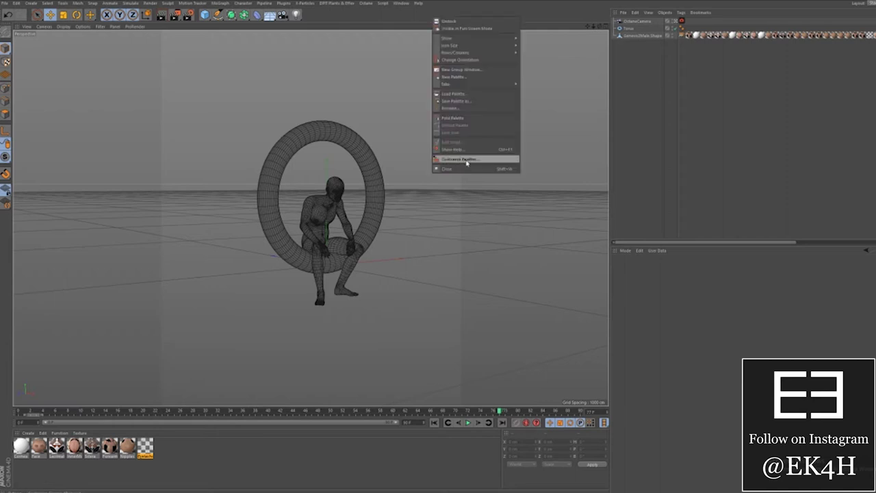
click(467, 159)
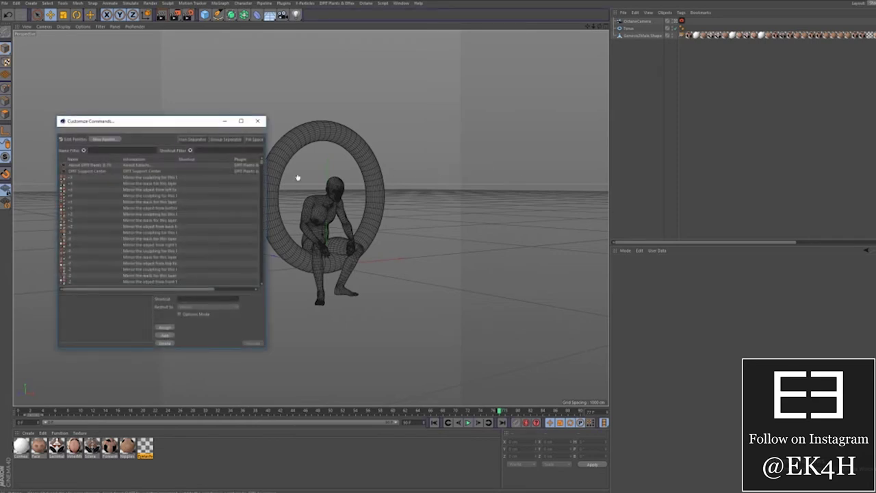
click(141, 150)
text(iv)
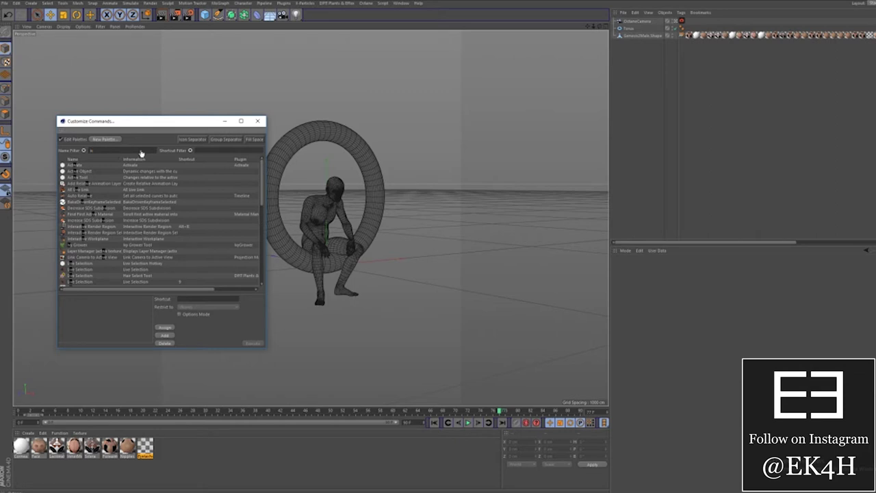
click(87, 245)
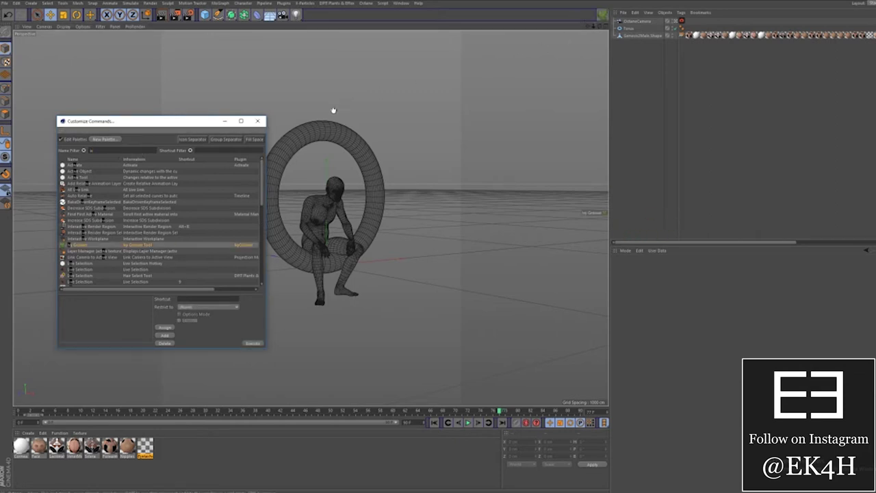
click(258, 121)
- Activate Ivy Grower on the torus and place a seed point on the upper right part of the ring
click(601, 15)
click(622, 29)
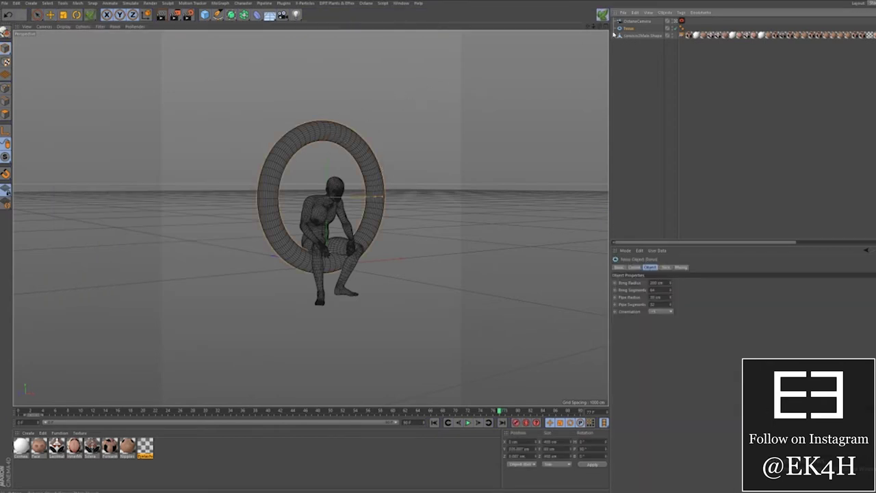
drag(599, 26, 600, 28)
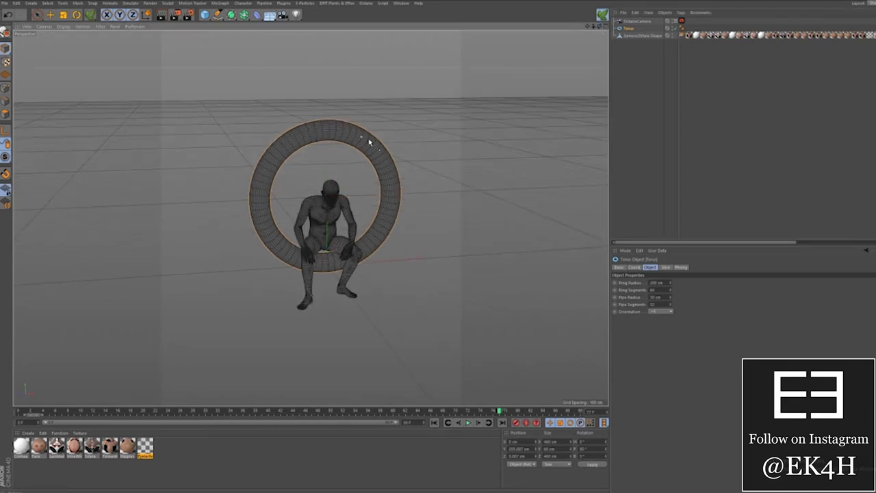
scroll(363, 137, up, 5)
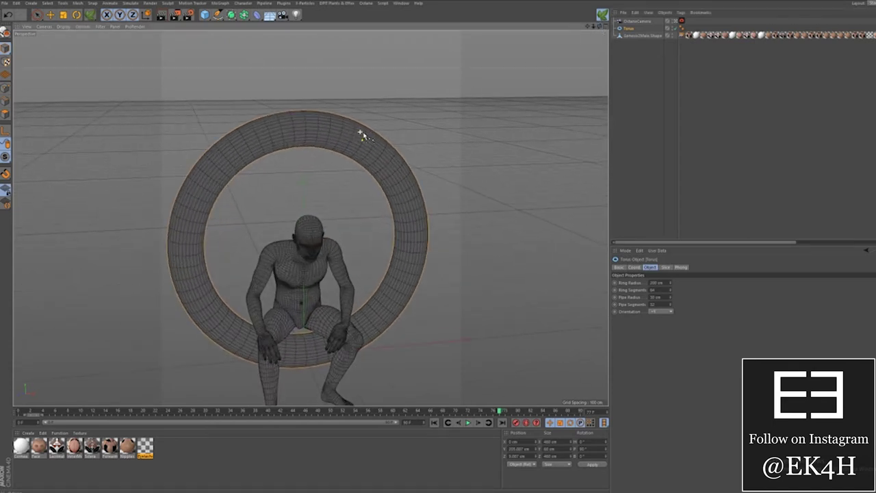
scroll(363, 137, up, 4)
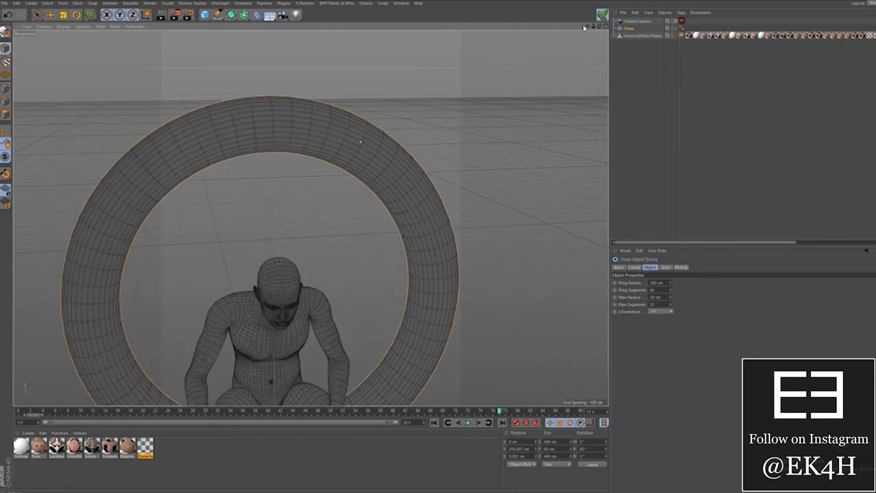
click(601, 15)
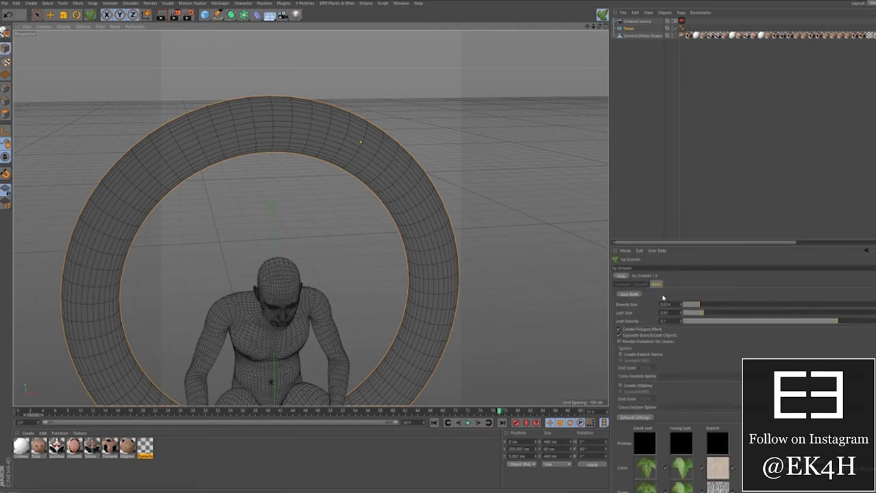
- Set the ivy's primary weight to 25%, random weight to 50% and gravity weight to about 1
click(641, 284)
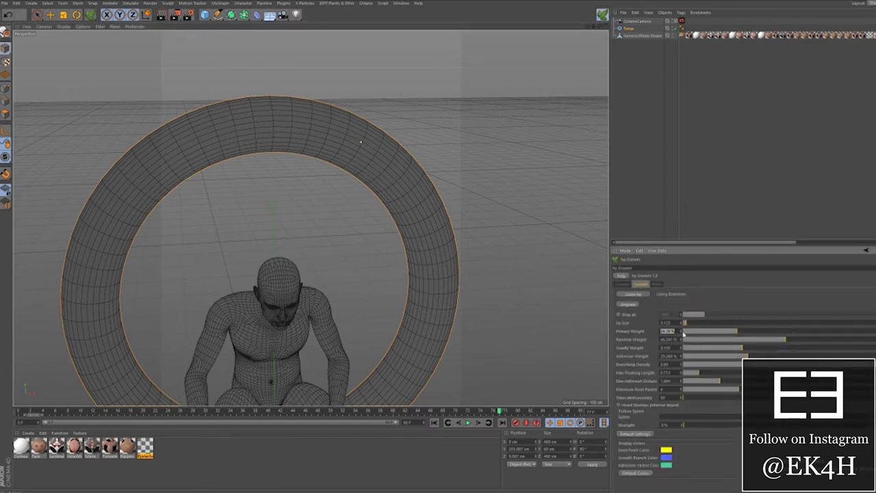
click(793, 340)
drag(749, 351, 794, 350)
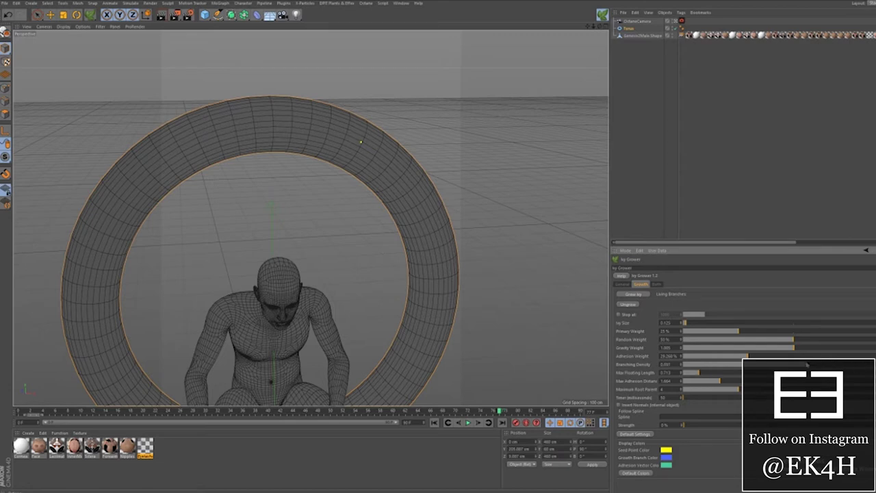
- Try growing ivy from the seed point, generate its branches and leaves, and inspect it from another angle in the Live Viewer
click(655, 283)
click(641, 284)
click(635, 294)
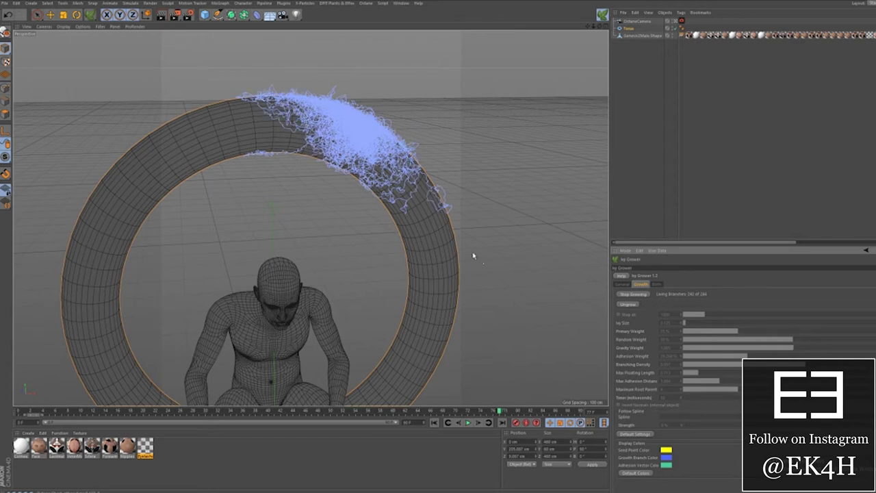
click(642, 295)
click(658, 284)
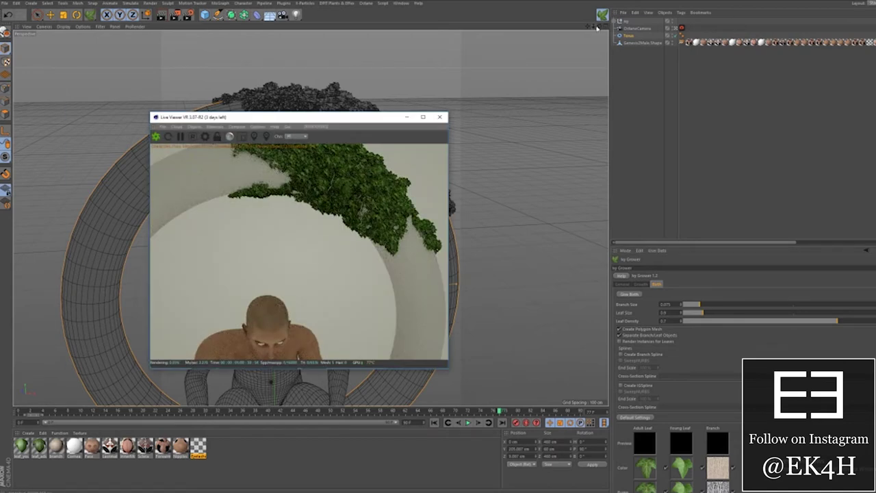
drag(599, 27, 600, 28)
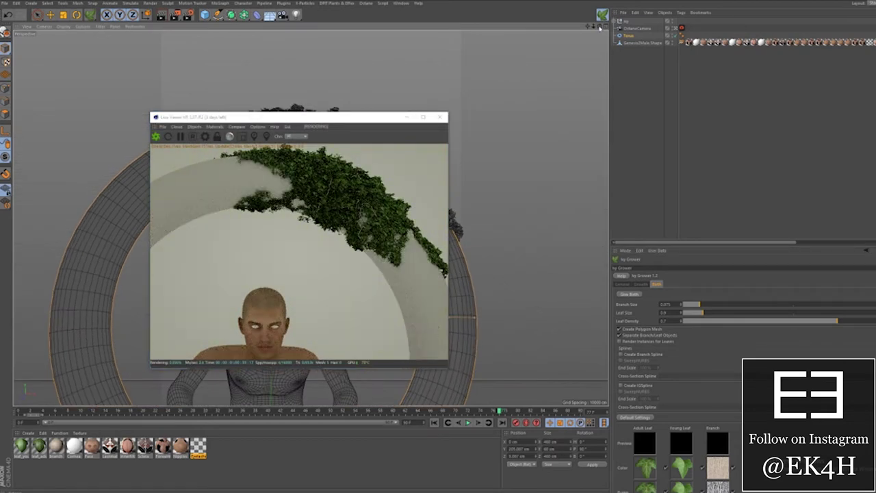
- Try regenerating the ivy with a lower leaf density, and undo the ivy creation
drag(837, 320, 797, 321)
click(636, 294)
drag(599, 27, 626, 41)
click(628, 37)
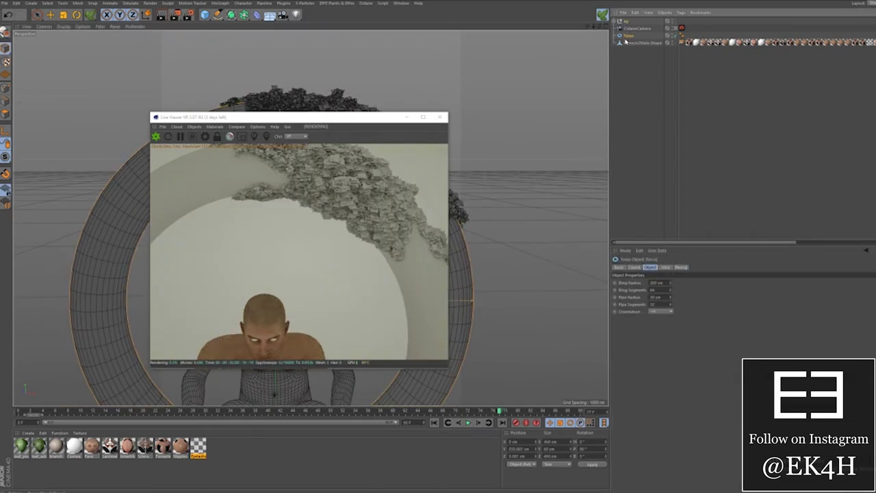
key(ctrl+z)
- Place a new seed point on top of the torus, set the leaf density to 0.461 and start growing the ivy
drag(378, 117, 191, 113)
alt+drag(370, 102, 328, 112)
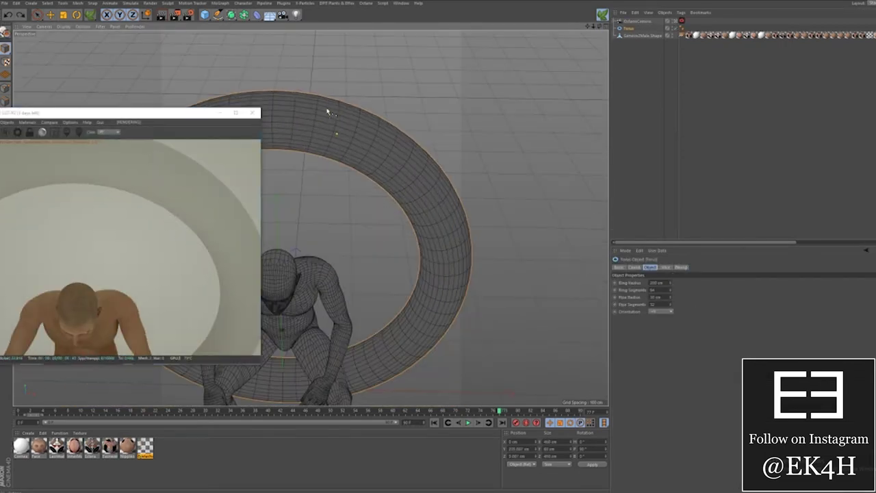
click(327, 108)
click(785, 322)
click(641, 284)
click(633, 294)
- Pause and close the Live Viewer, stop the growth and generate the ivy's branches and leaves
drag(26, 113, 99, 115)
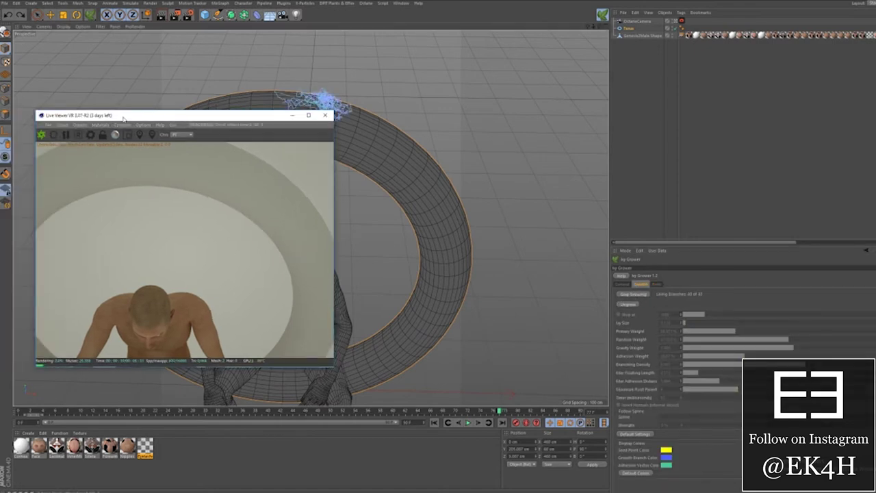
click(65, 137)
click(325, 115)
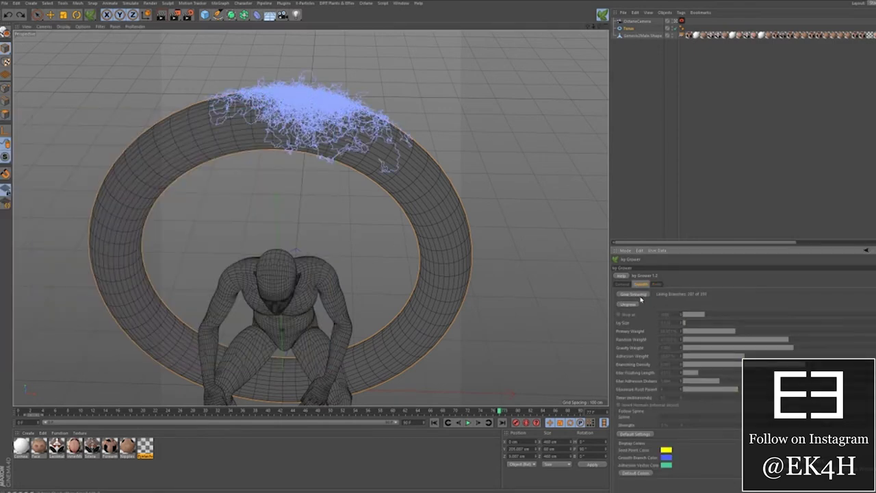
click(656, 284)
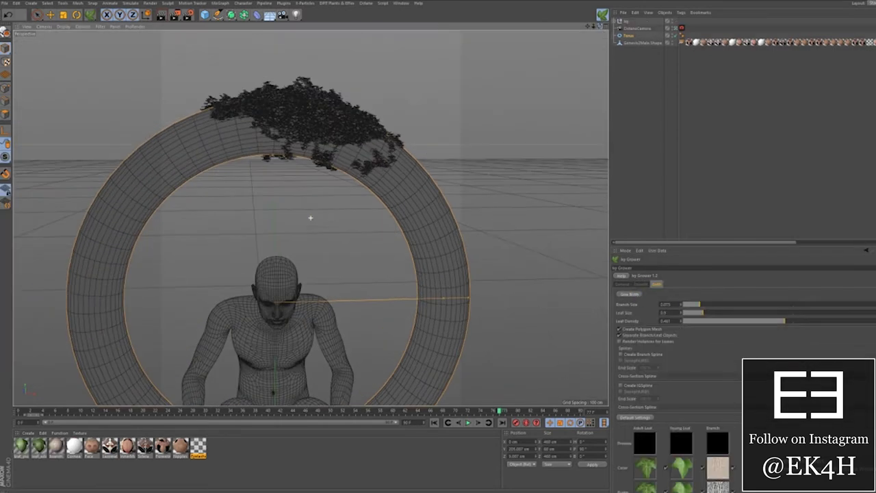
- Switch the viewport display to Gouraud Shading without mesh lines
alt+drag(310, 217, 334, 61)
click(63, 27)
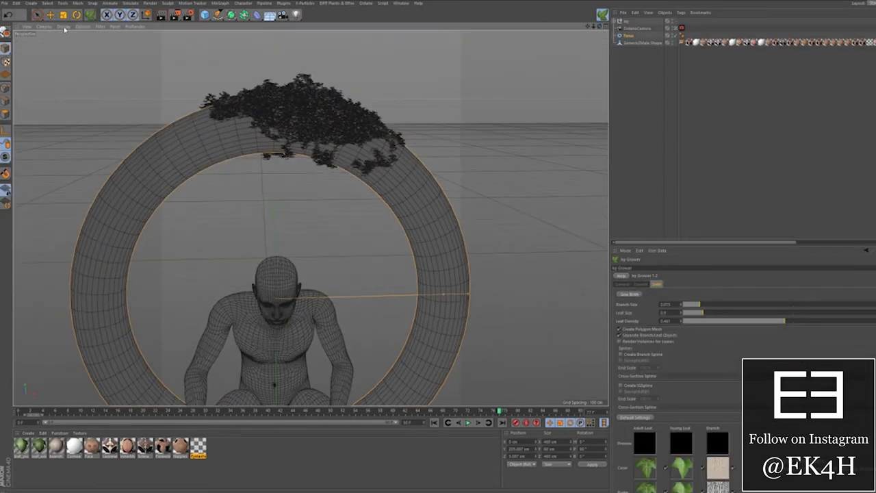
click(76, 45)
click(64, 27)
click(74, 38)
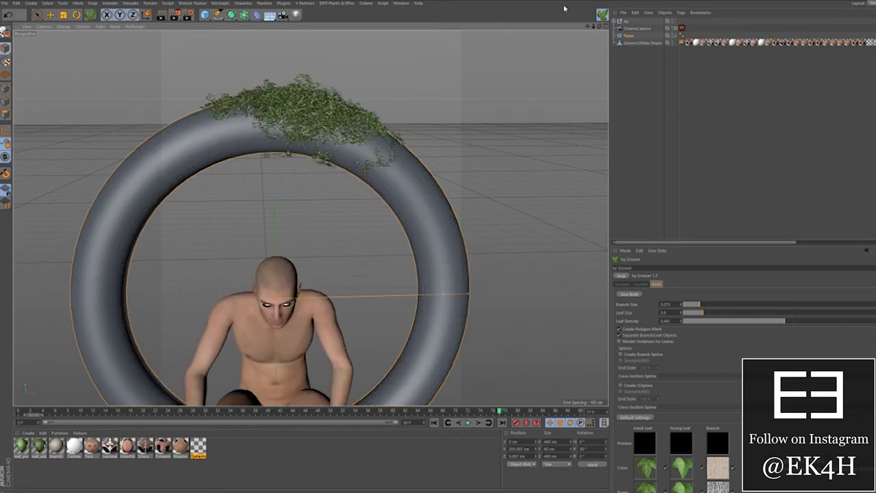
- Grow a second ivy patch from a seed on the ring's upper right, with the gravity weight raised to about 1.35
mouse_move(599, 26)
mouse_down()
mouse_move(599, 82)
mouse_move(599, 26)
mouse_up()
click(418, 167)
click(640, 284)
drag(792, 347, 829, 350)
click(633, 294)
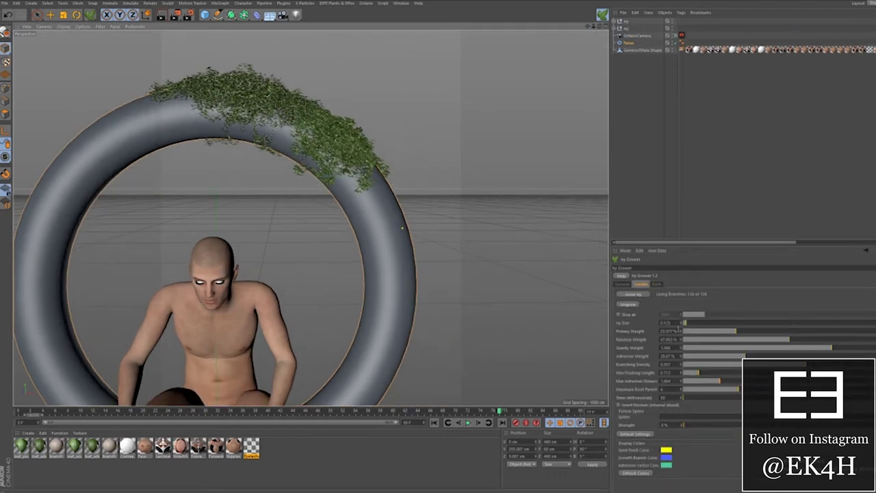
- Grow and generate more ivy patches around the torus, front and back, reducing the branch size to 0.04 and using smaller leaves
click(637, 293)
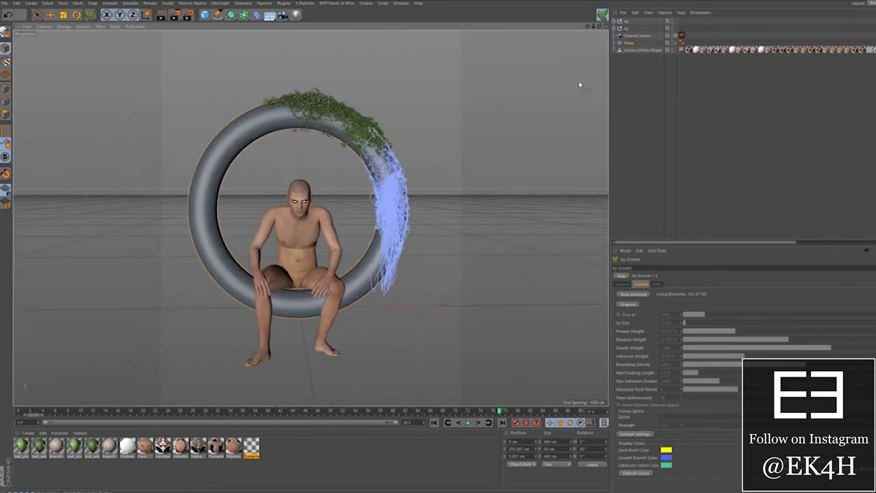
click(643, 294)
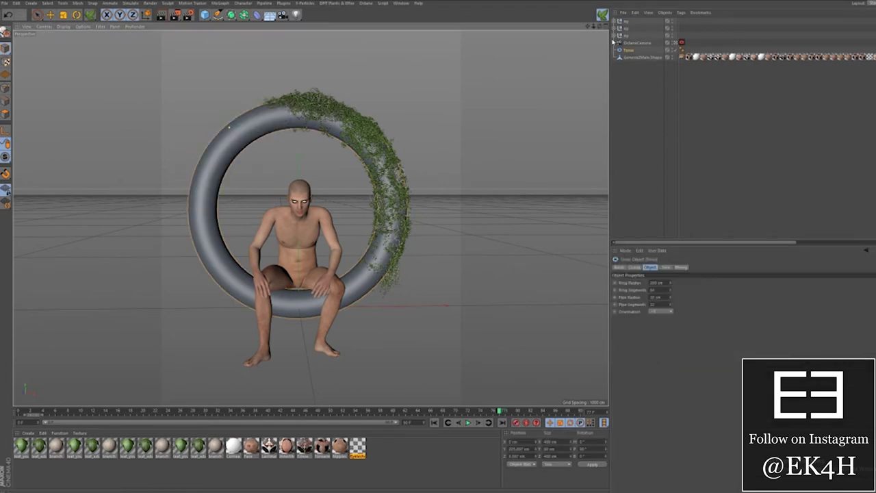
click(636, 293)
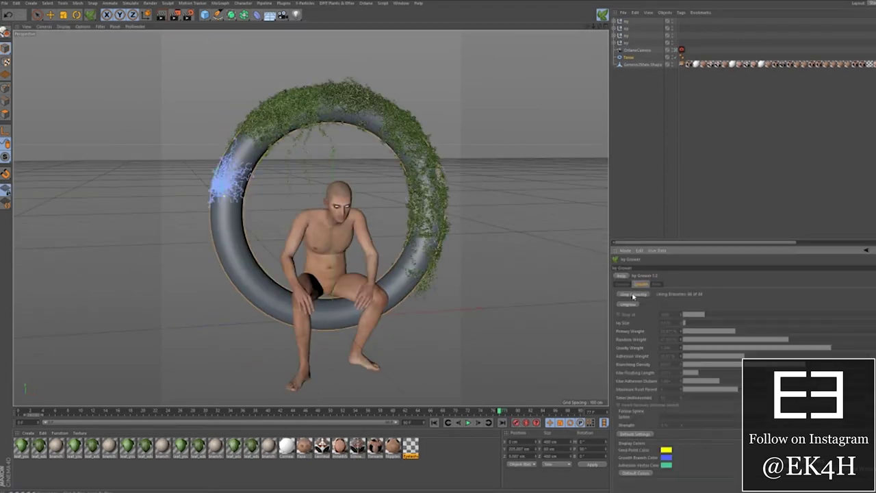
click(638, 294)
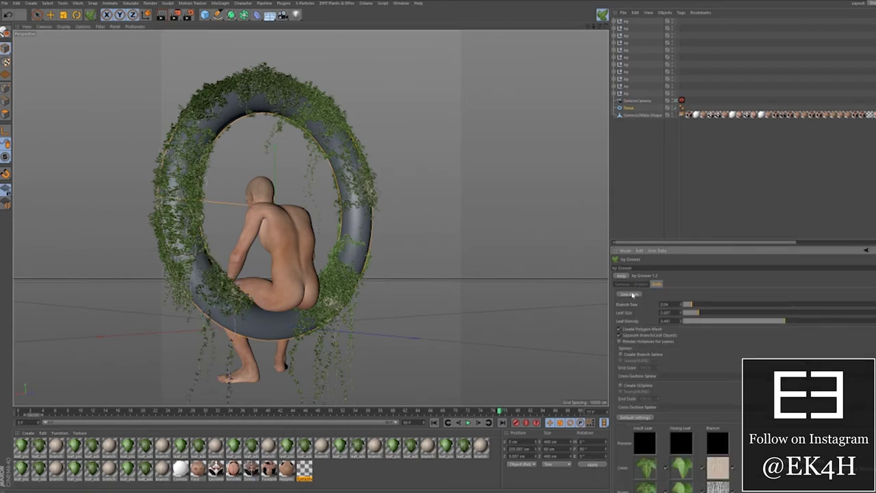
click(630, 294)
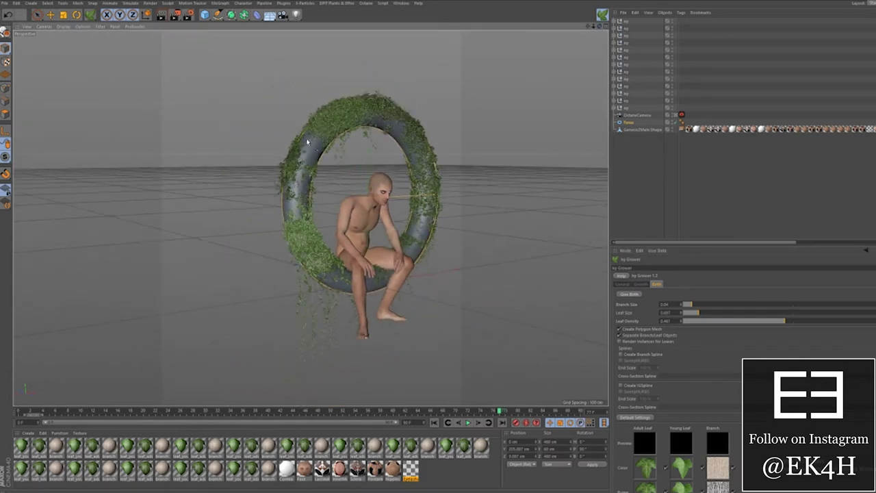
- Grow and generate two more ivy patches on the upper-left part of the torus
click(640, 283)
click(633, 294)
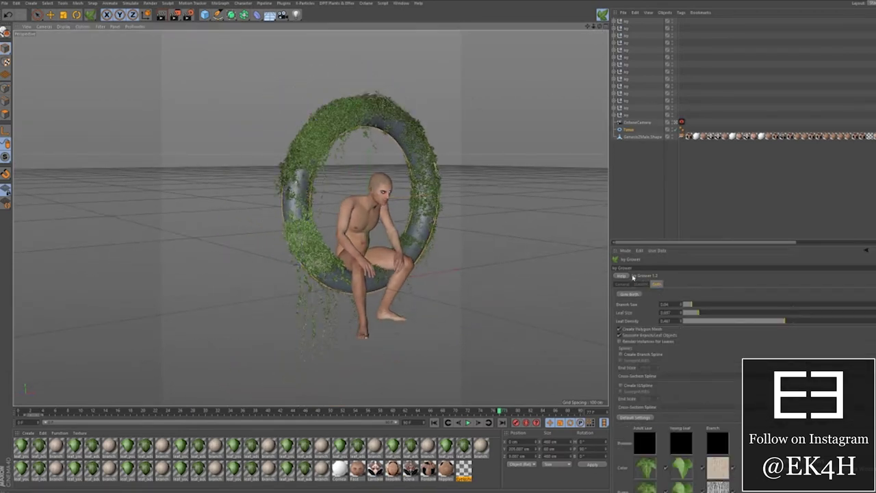
click(640, 283)
click(632, 293)
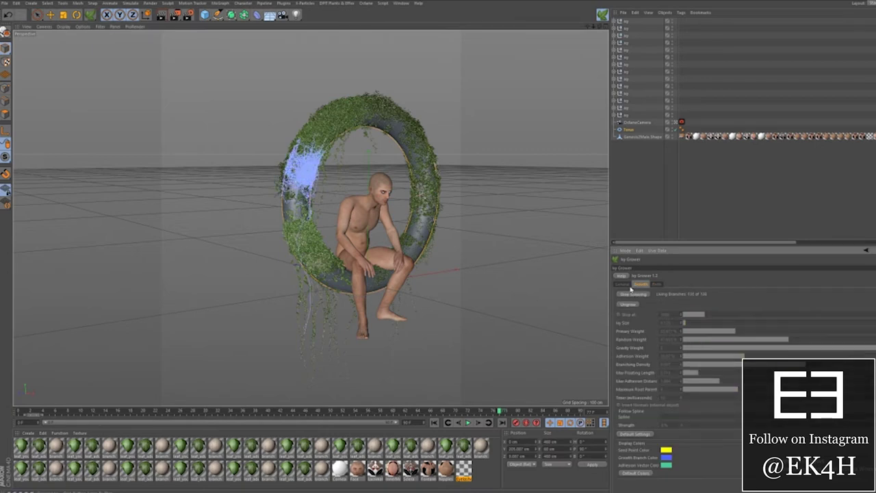
click(638, 294)
click(657, 284)
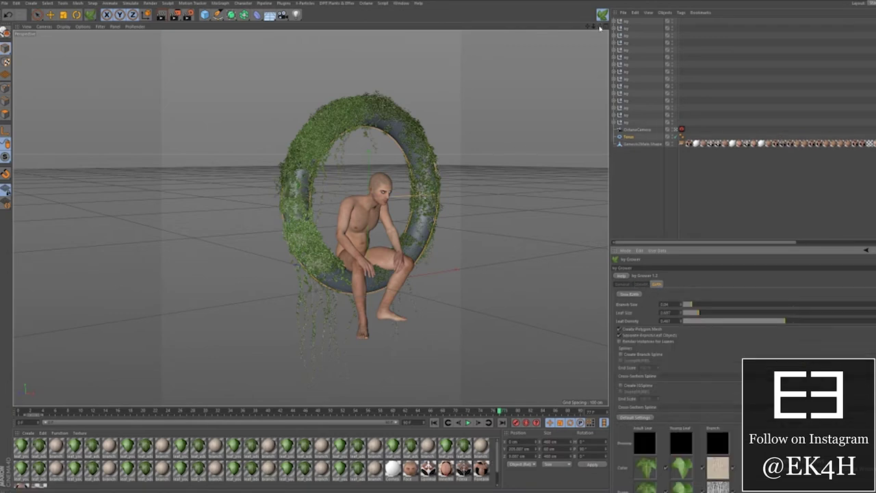
- Filter the customizable commands by "dupli" and dock Remove Duplicate Materials next to the Ivy Grower tool
drag(599, 28, 561, 21)
click(22, 446)
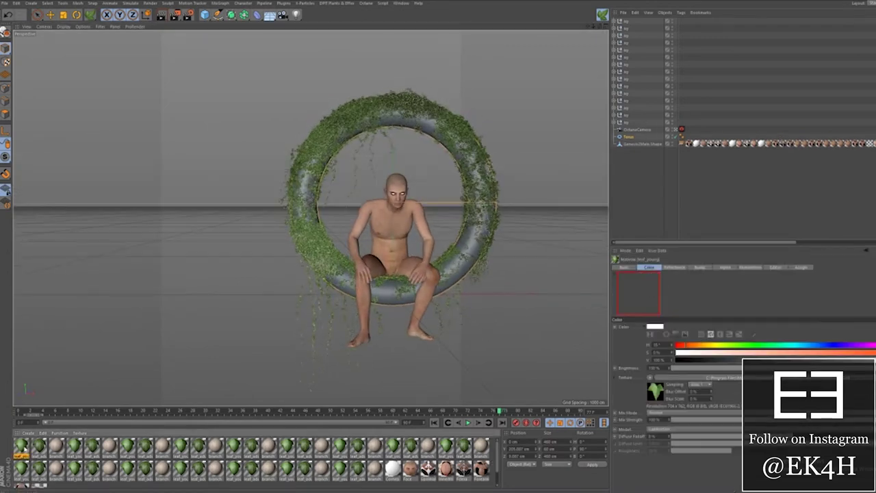
click(382, 3)
click(385, 153)
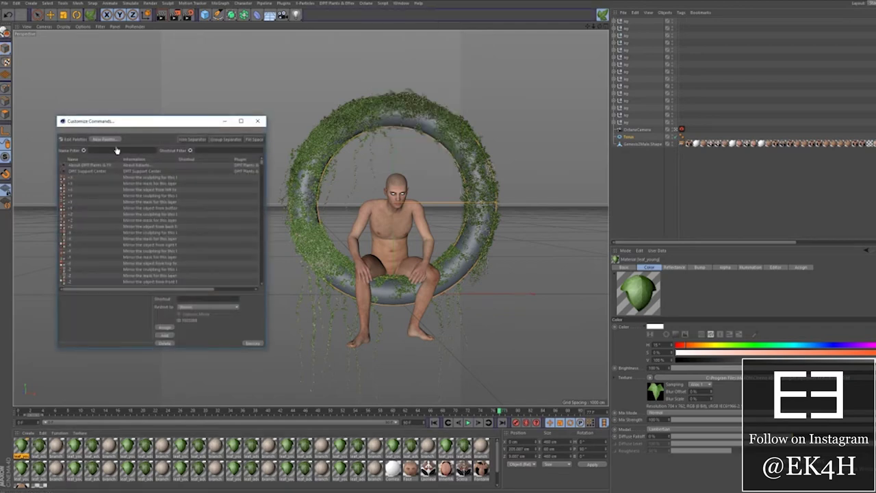
text(dupli)
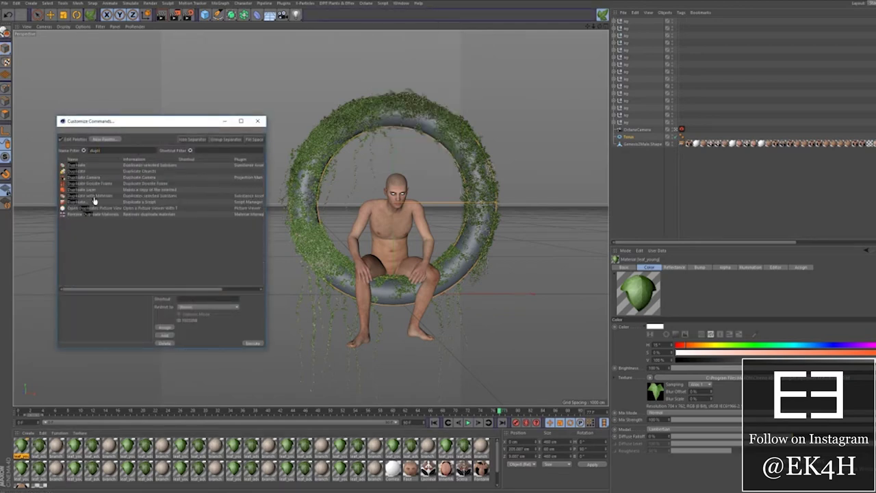
drag(85, 215, 353, 21)
click(257, 121)
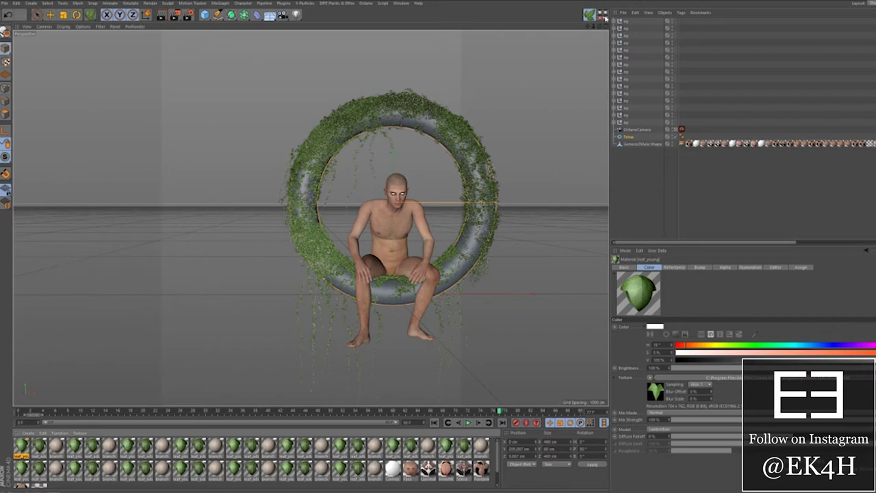
- Select all the scene's materials and remove the duplicates
key(ctrl+a)
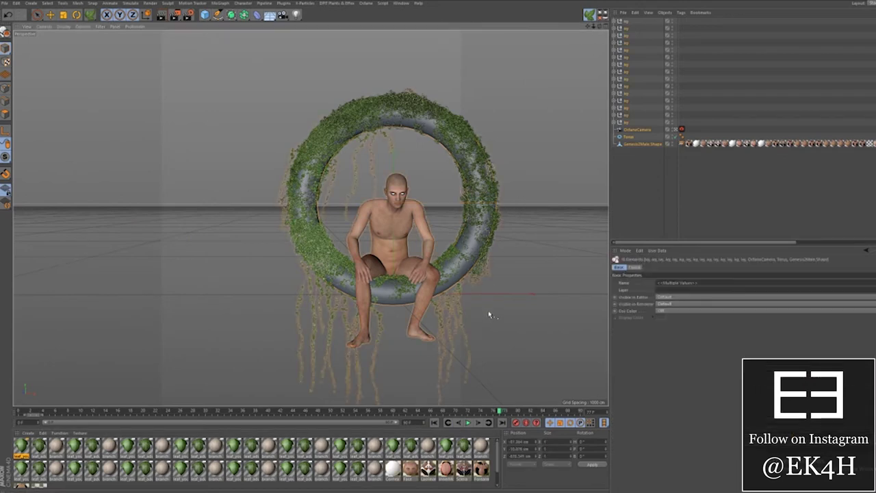
click(405, 484)
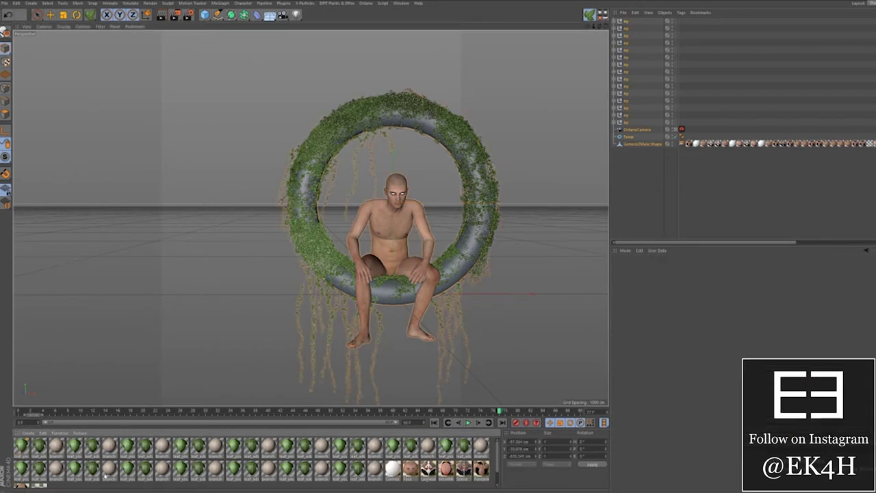
click(21, 448)
shift+click(41, 486)
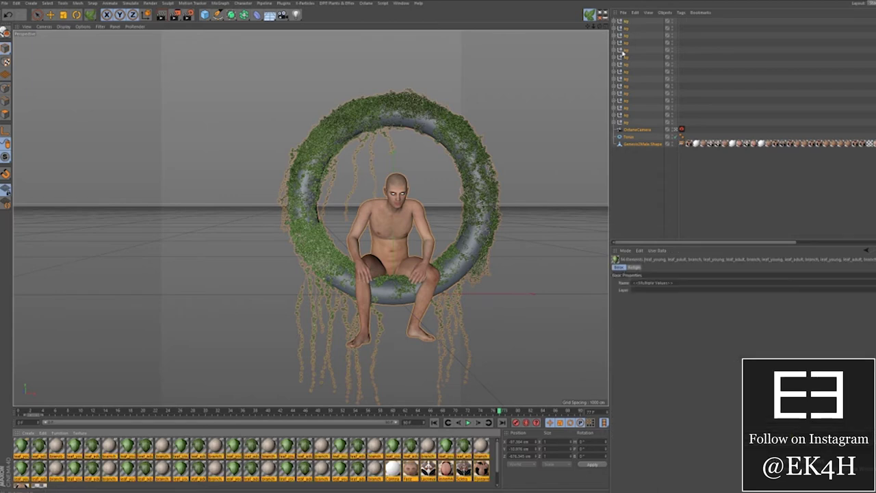
click(603, 15)
click(264, 467)
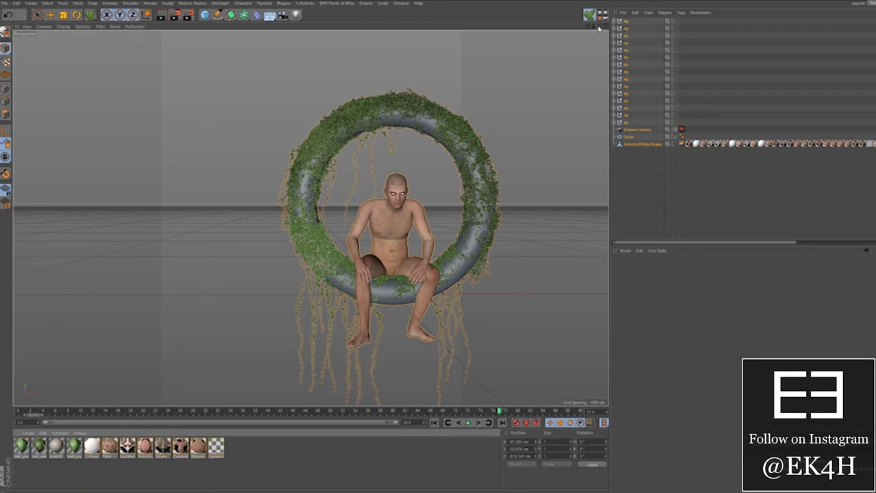
- Group all the ivy objects under one null and name it Ivy
drag(599, 27, 519, 35)
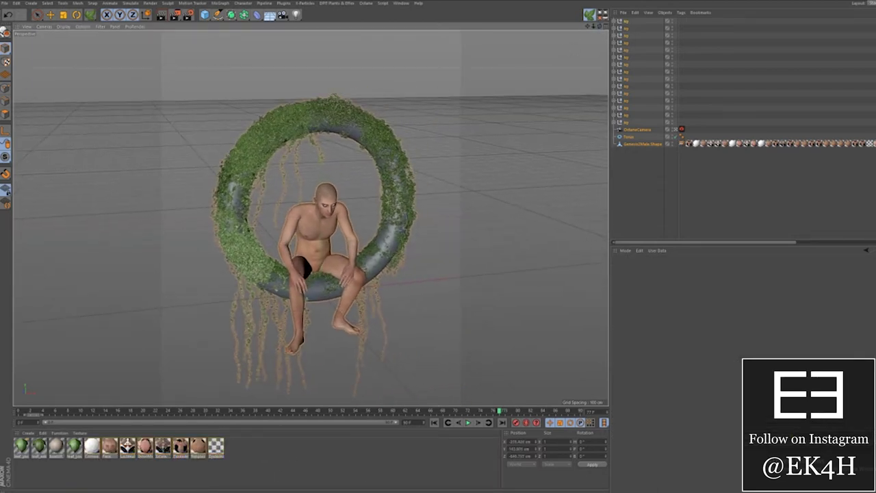
click(632, 122)
shift+click(628, 21)
key(alt+g)
double_click(628, 21)
text(Ivy)
key(Return)
- Rename the torus as Torus_Wood and the Genesis2Male figure as Man
double_click(630, 35)
text(rorus_Wreath)
key(Return)
double_click(651, 44)
text(Man)
key(Return)
- Place OctaneCamera first in the object hierarchy, look through it, and render the scene in the Live Viewer
click(651, 50)
drag(627, 22, 628, 19)
click(664, 20)
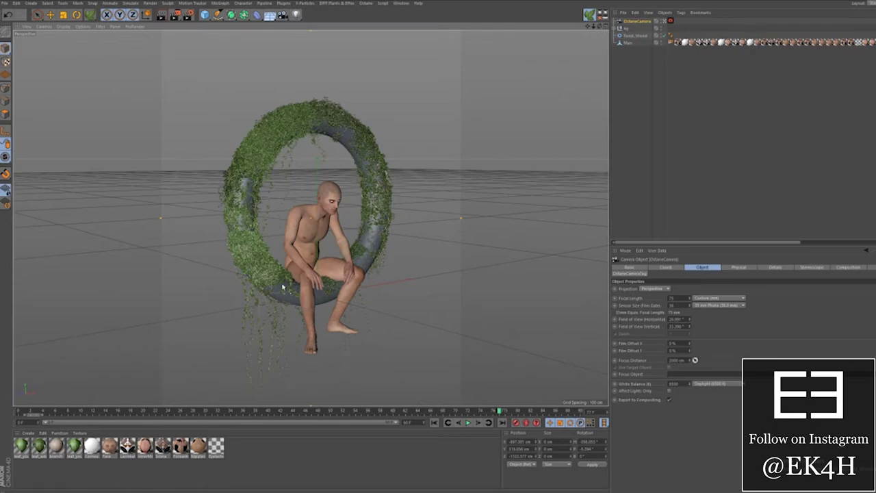
click(260, 482)
drag(335, 180, 266, 180)
drag(185, 113, 327, 102)
drag(327, 98, 327, 58)
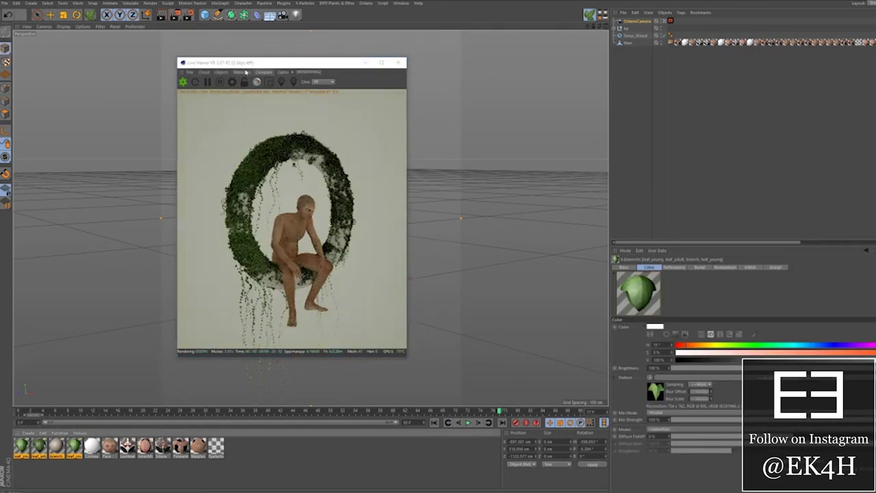
- Convert the leaf and branch ivy materials to Octane materials and remove the unused originals
click(243, 72)
click(250, 145)
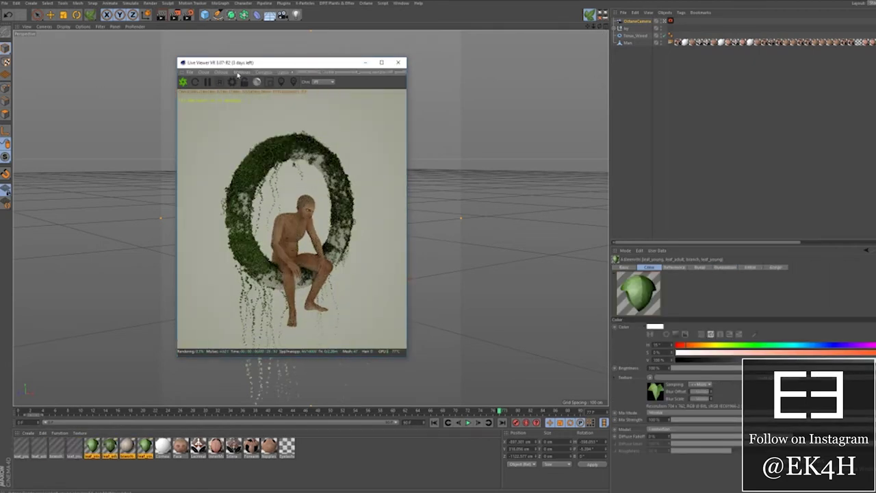
click(237, 72)
click(256, 157)
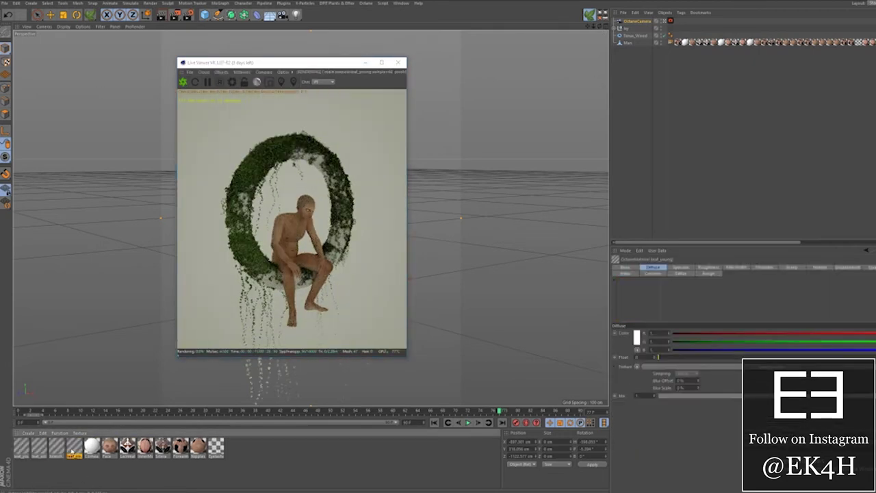
- Open each converted leaf and branch material in turn to check its texture and preview
double_click(73, 446)
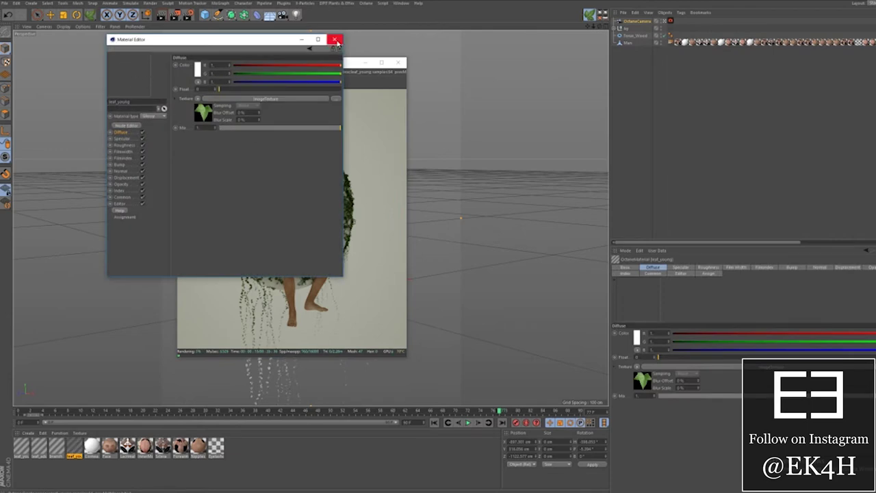
click(334, 39)
double_click(56, 446)
click(335, 39)
click(39, 446)
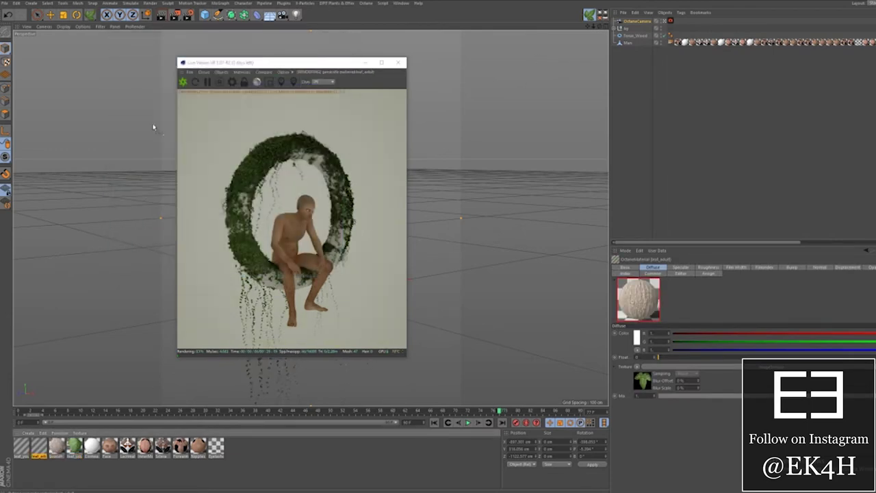
double_click(39, 446)
click(338, 39)
double_click(21, 446)
click(333, 39)
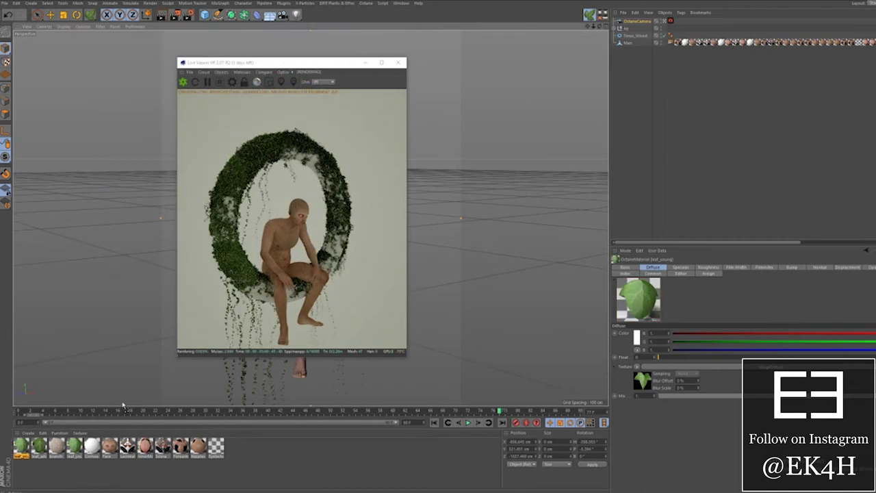
- Change the first leaf_young material's type to Diffuse and link its leaf color image texture to Transmission as well
double_click(31, 450)
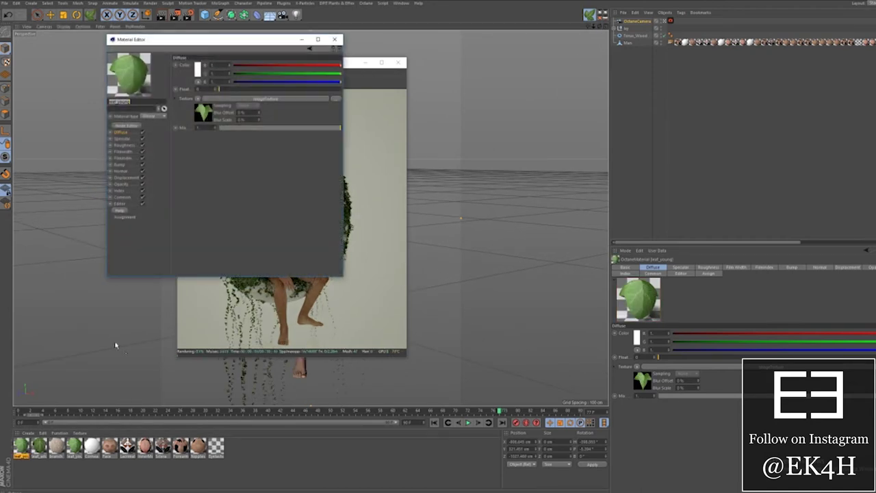
click(130, 127)
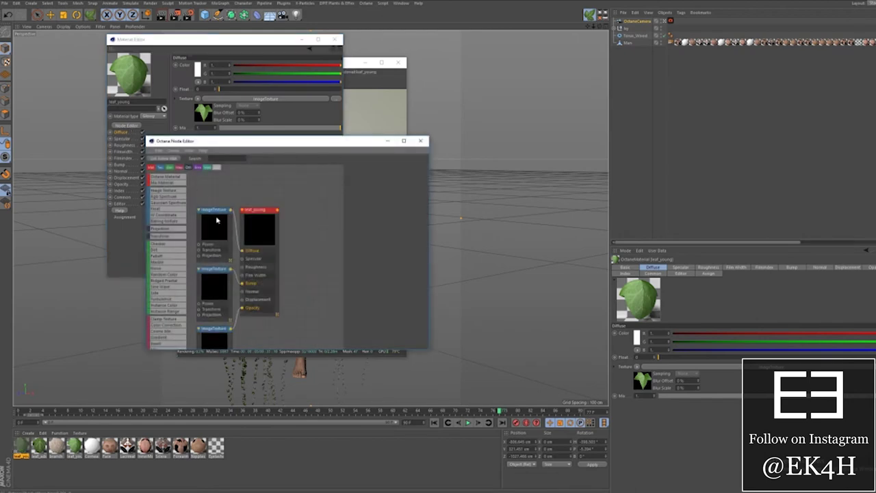
click(260, 226)
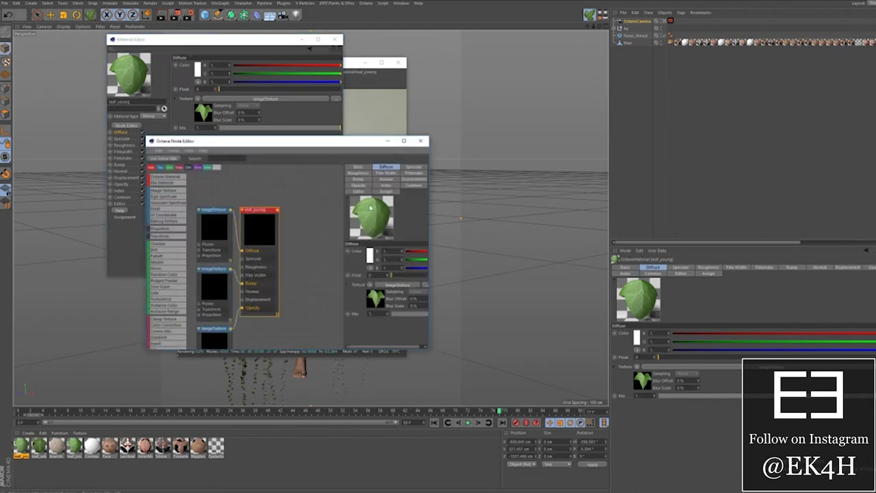
drag(429, 177, 487, 176)
click(400, 168)
click(448, 265)
click(436, 277)
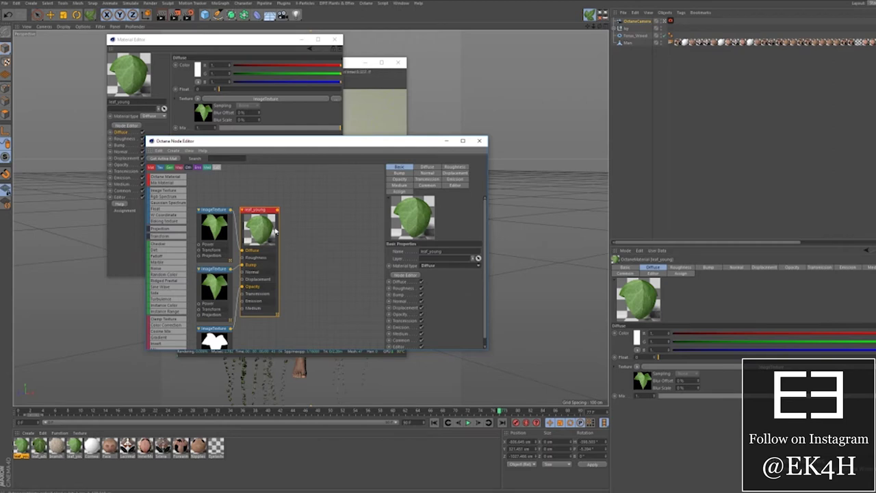
drag(231, 212, 244, 295)
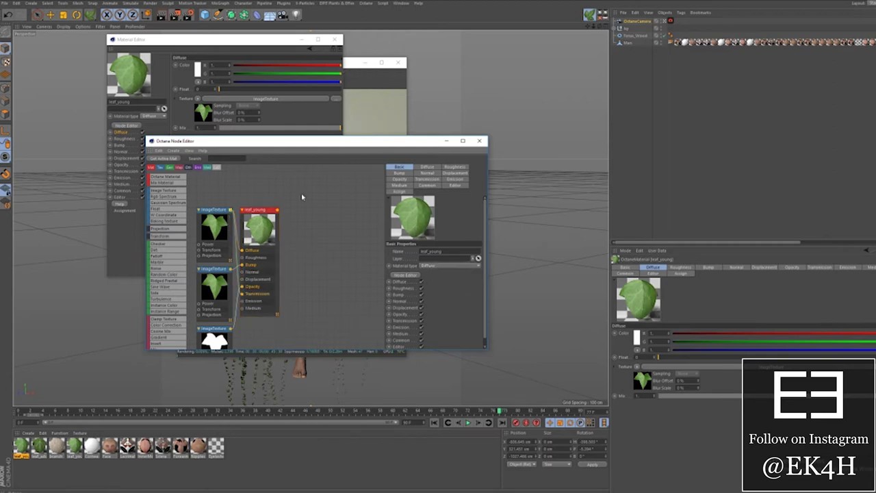
click(479, 141)
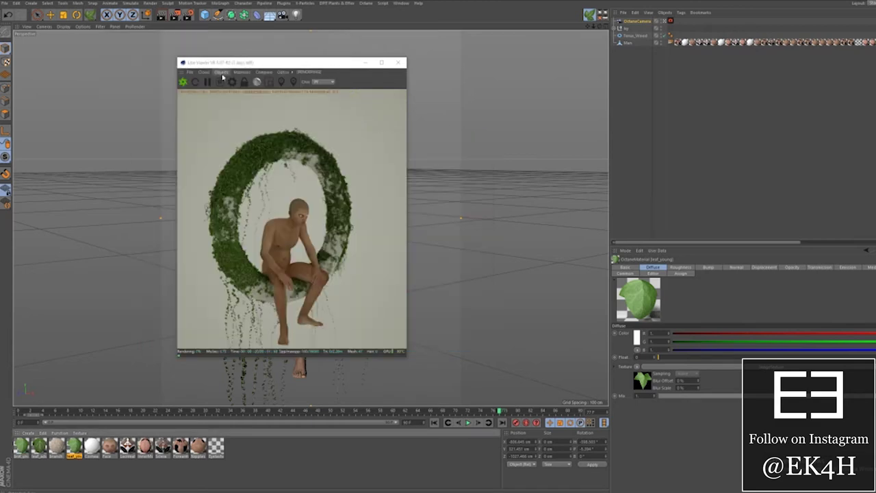
- Add an Octane daylight and rotate it so the sun lights the ivy ring and the seated man
click(222, 72)
click(234, 104)
drag(336, 63, 177, 65)
key(r)
drag(332, 322, 307, 250)
drag(345, 338, 299, 344)
- Reduce the power in the daylight's tag to about 0.47
click(637, 21)
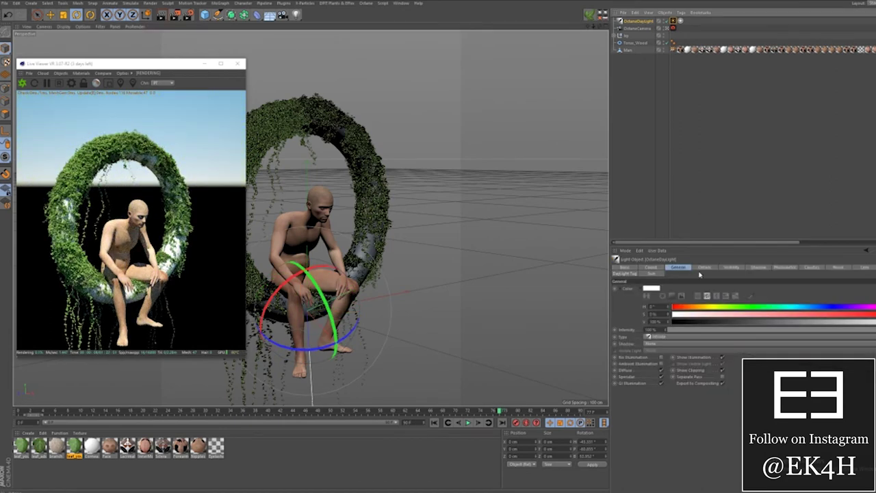
click(702, 268)
click(754, 268)
click(674, 268)
click(673, 21)
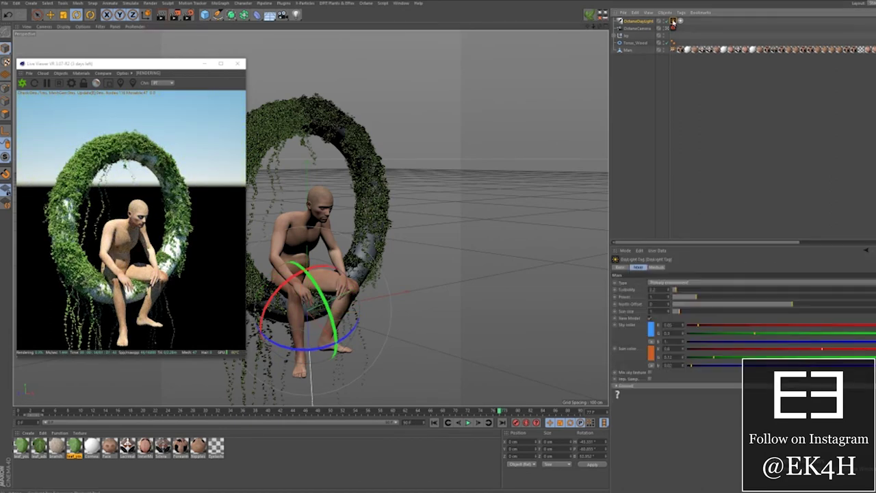
drag(697, 297, 683, 297)
- Enable the alpha channel in the Octane render settings and make the Live Viewer window taller
click(366, 4)
click(376, 21)
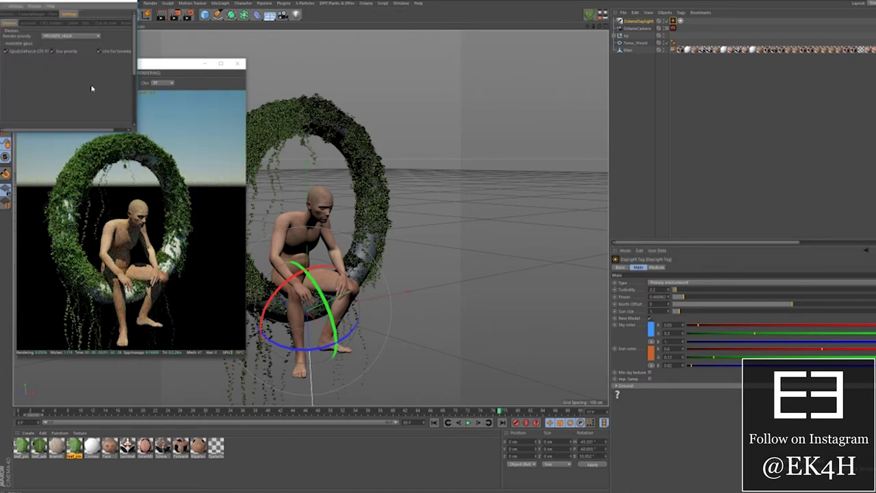
click(8, 14)
click(6, 100)
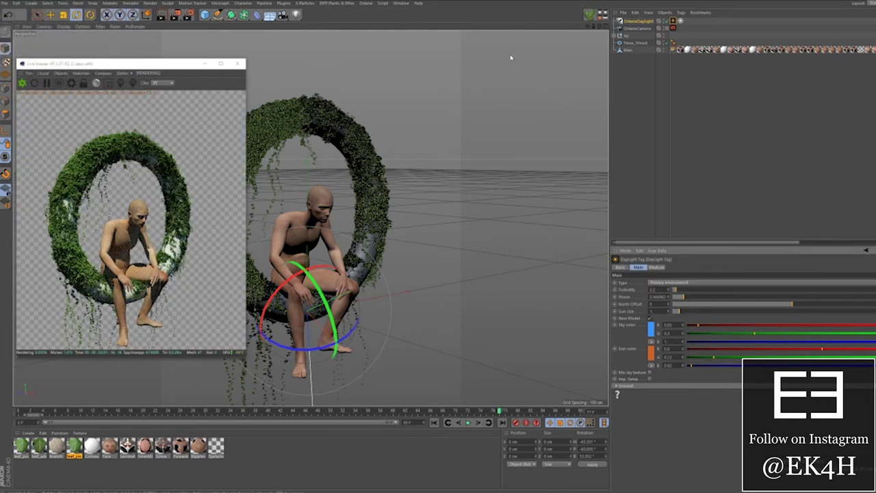
drag(599, 26, 599, 29)
drag(203, 356, 197, 428)
- Create a new Octane diffuse material and change its material type to Glossy
click(81, 73)
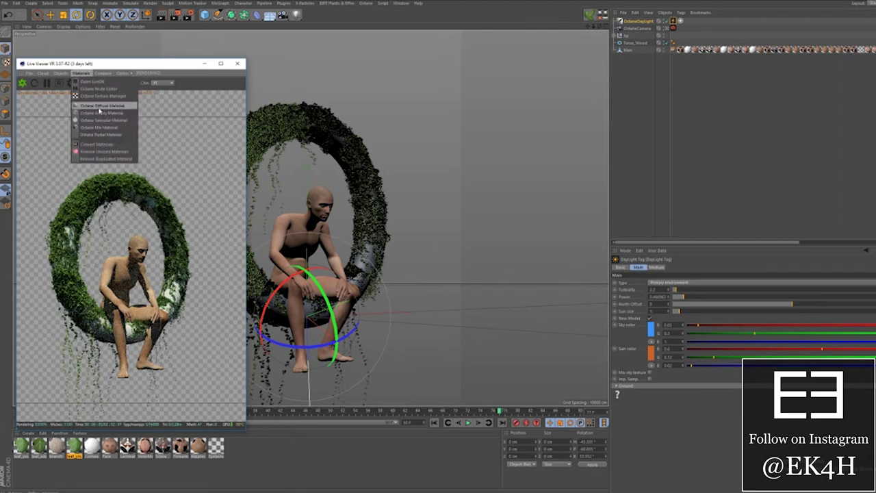
click(100, 106)
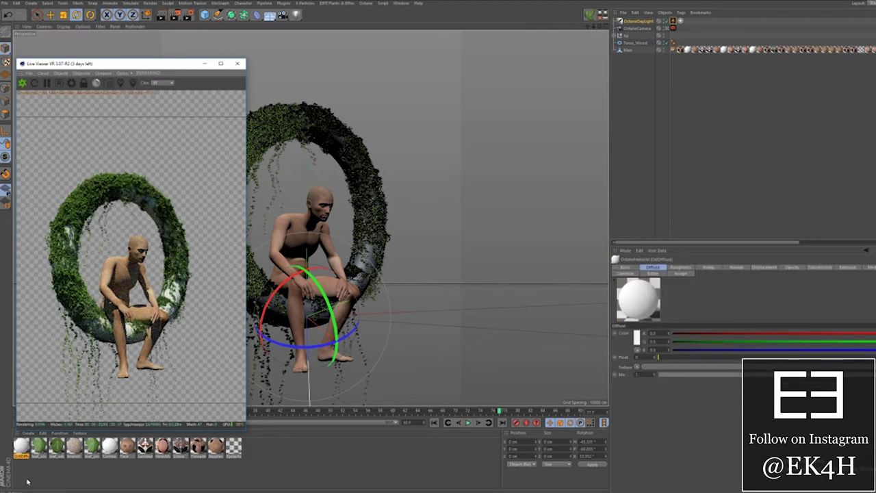
double_click(22, 447)
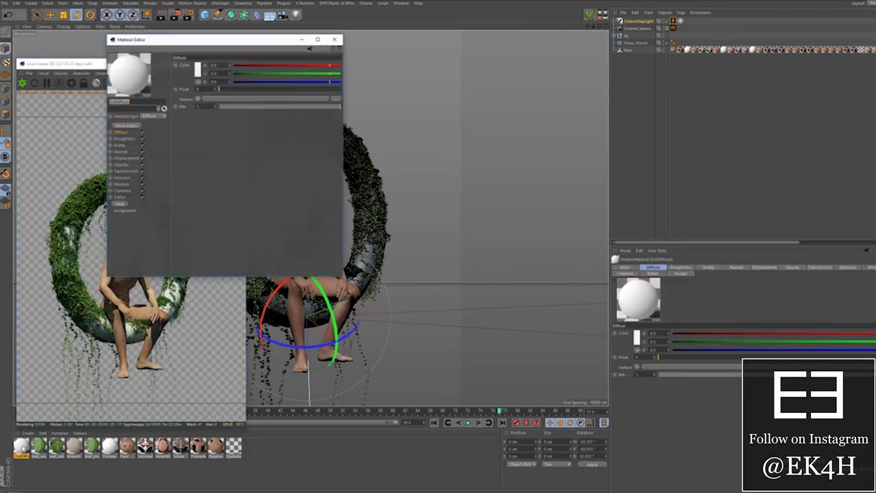
click(154, 115)
click(152, 125)
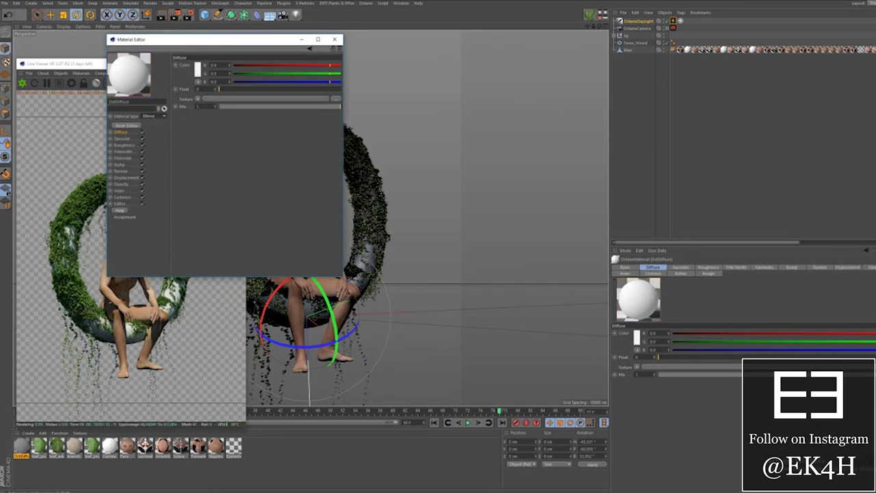
- Load the wood image textures into the new glossy material's Diffuse, Roughness and Bump channels
click(121, 138)
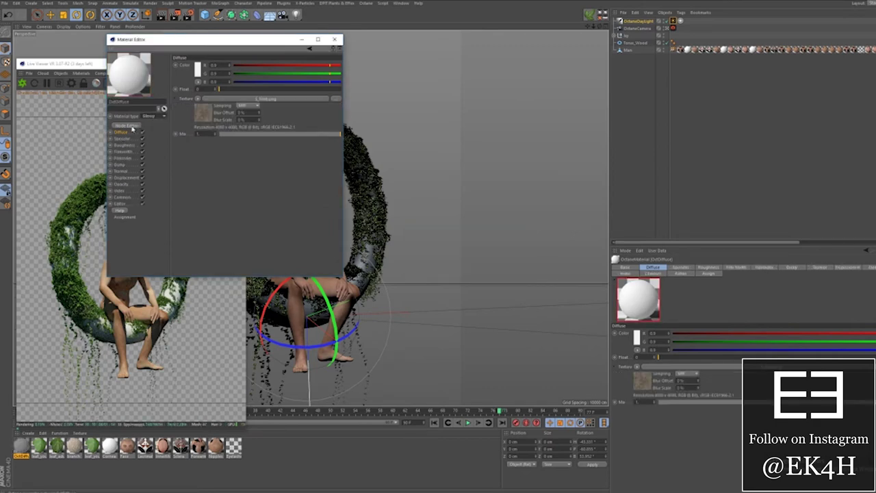
click(124, 145)
click(334, 98)
click(121, 164)
click(334, 67)
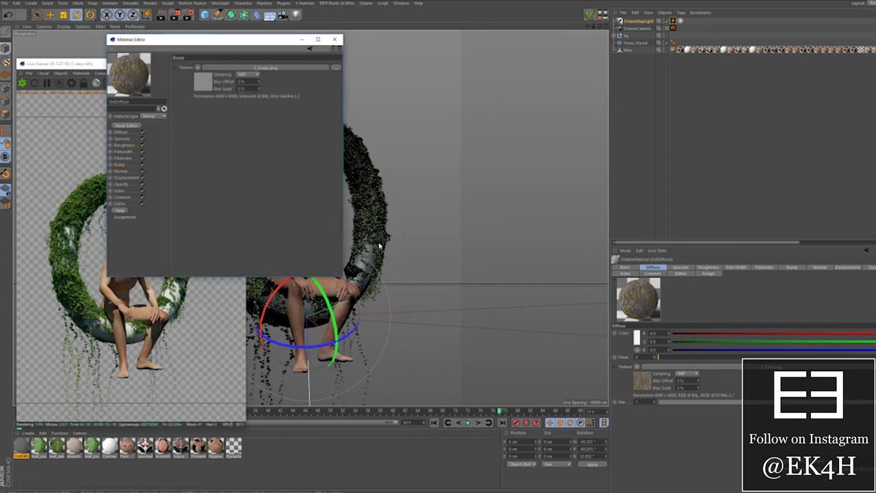
- Load the normal map into the glossy material, then connect a Displacement node with 4096x4096 detail and an amount of about 3.7 cm
click(121, 171)
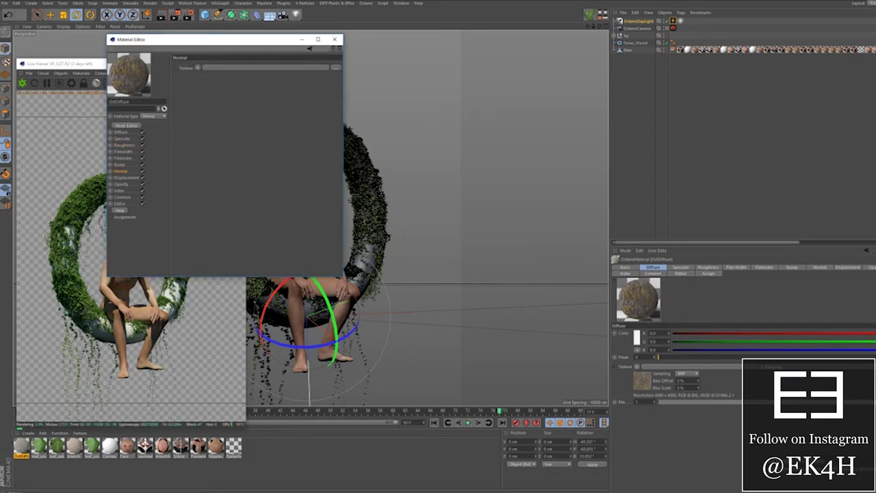
click(130, 127)
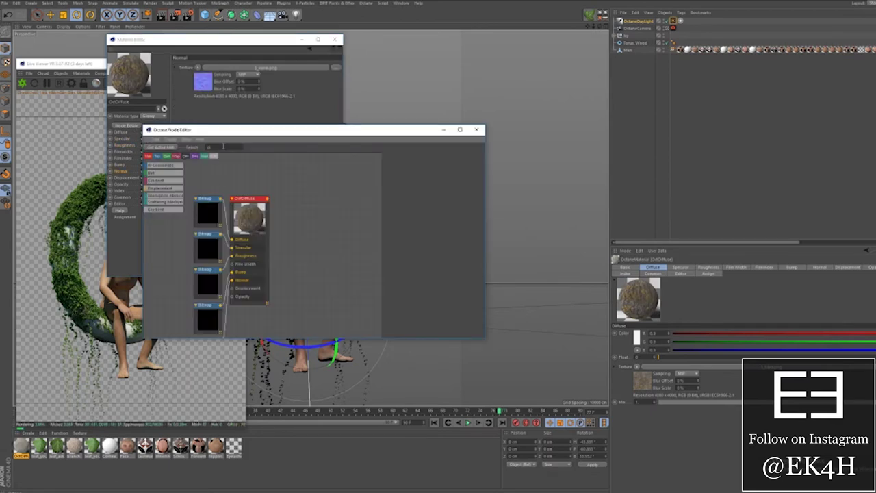
drag(161, 188, 229, 173)
click(440, 193)
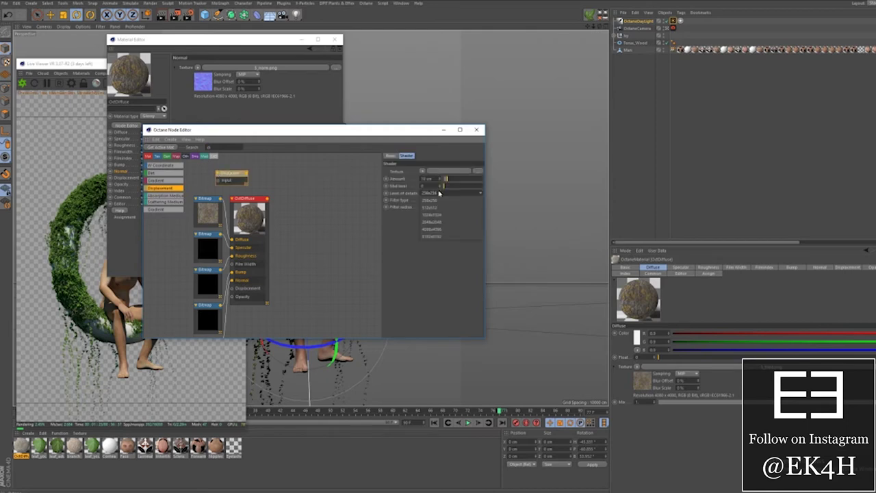
click(441, 228)
click(445, 179)
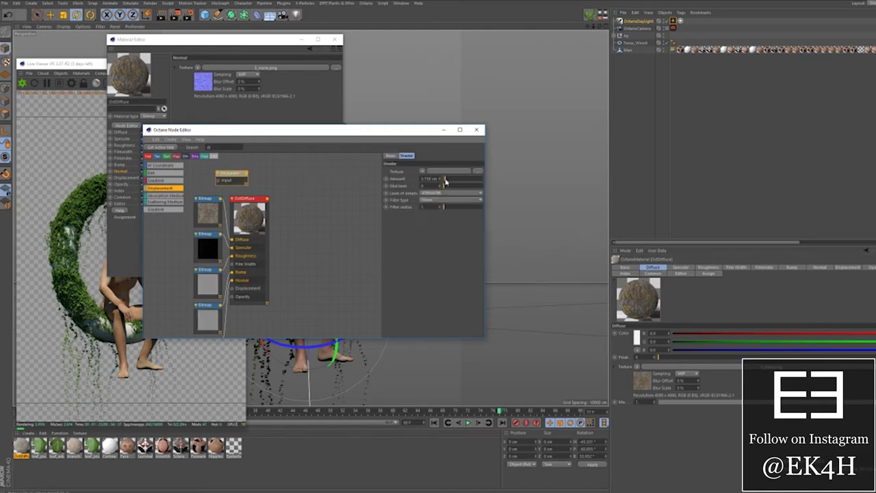
drag(224, 182, 232, 288)
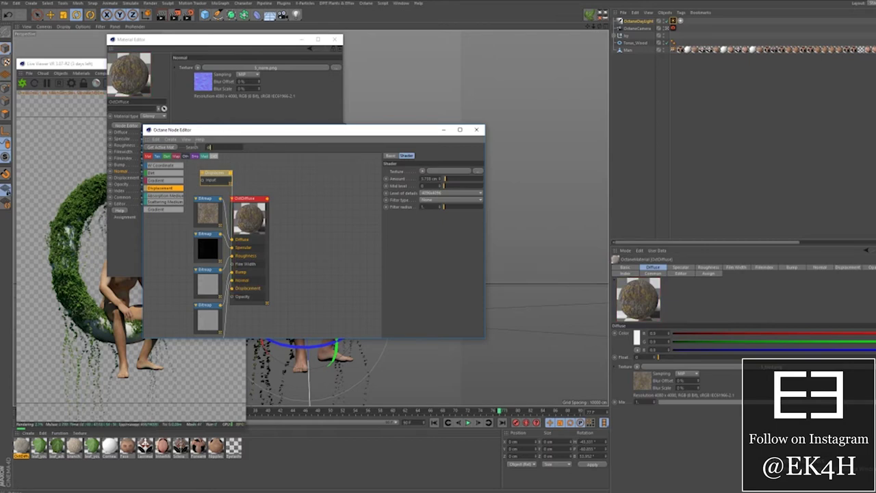
- Add an ImageTexture node with the wood displacement image, connect it to the Displacement node's input and close the node editor
text(im)
drag(165, 166, 303, 176)
click(477, 173)
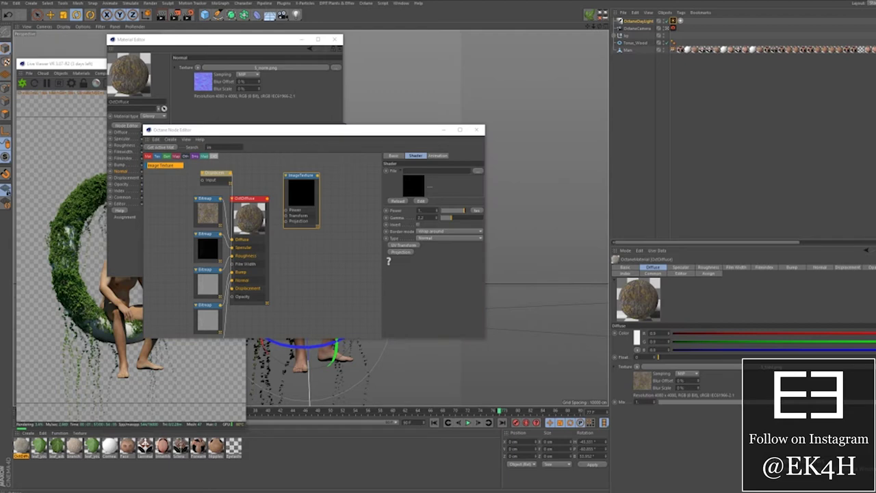
click(471, 270)
drag(318, 175, 203, 180)
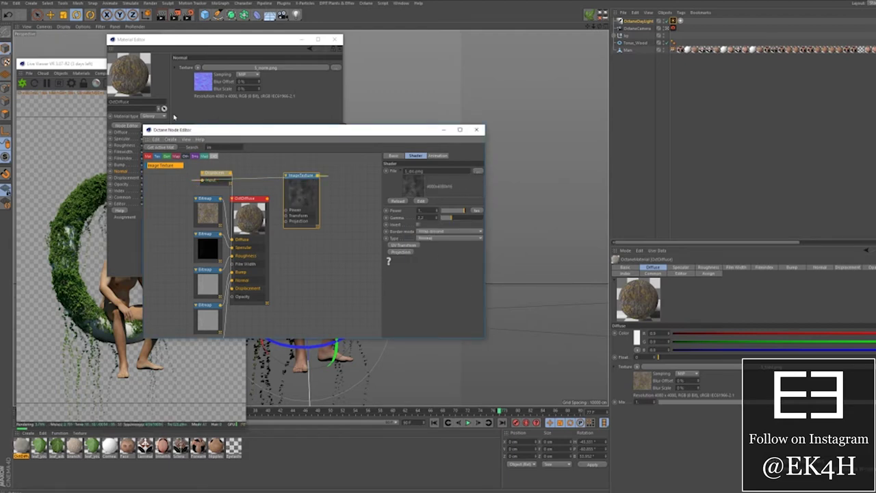
click(476, 129)
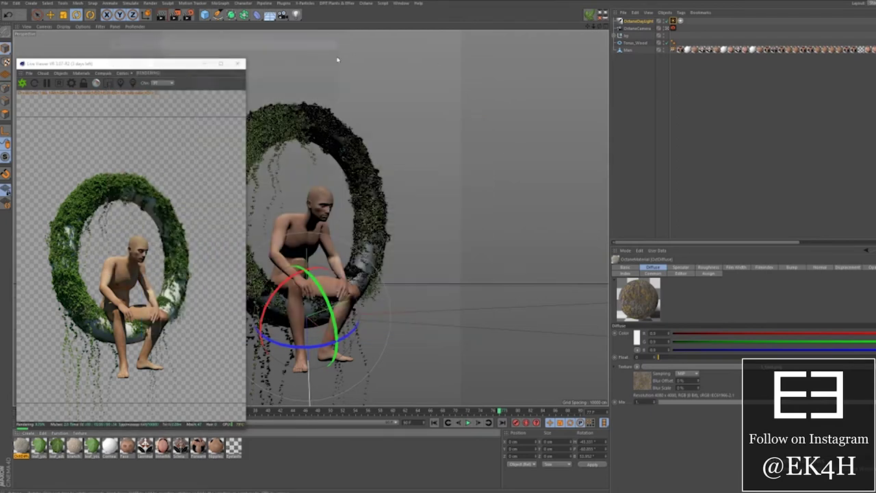
- Apply the wood material to Torus_Wood and hide individual ivy objects that cover the torus in the Live Viewer render
click(679, 42)
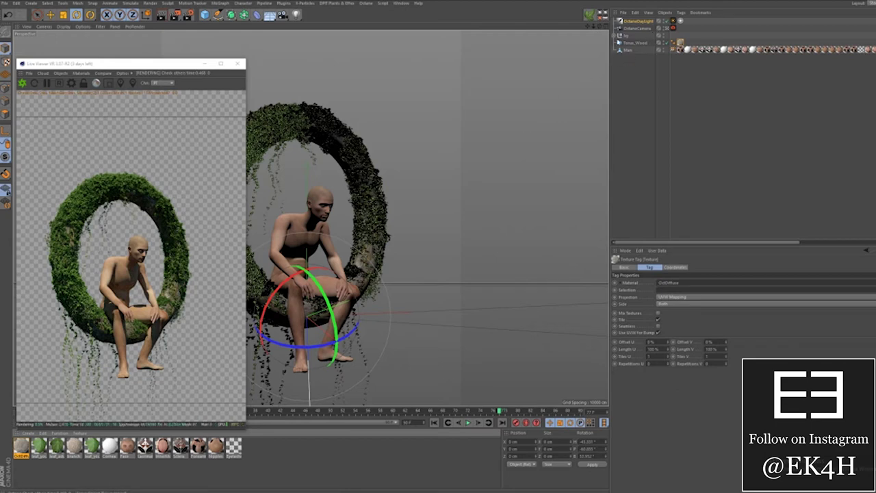
click(616, 36)
click(664, 107)
click(664, 107)
click(664, 87)
click(664, 86)
drag(171, 63, 60, 67)
click(236, 165)
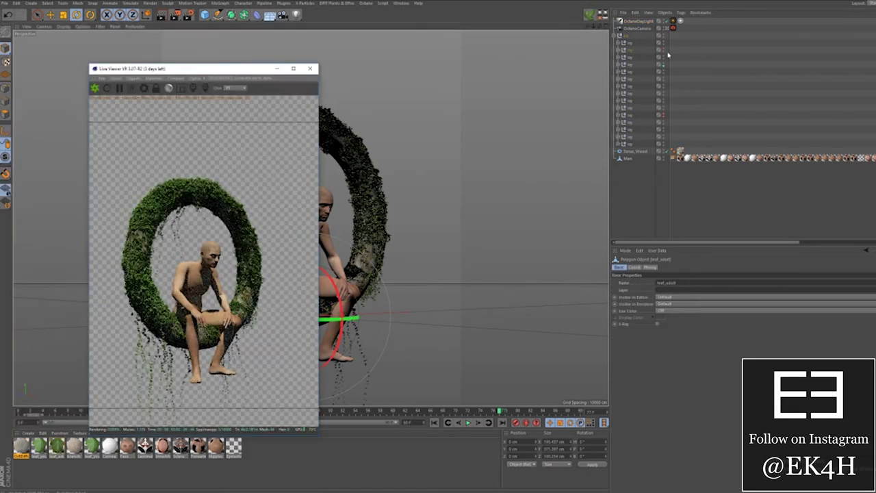
click(663, 51)
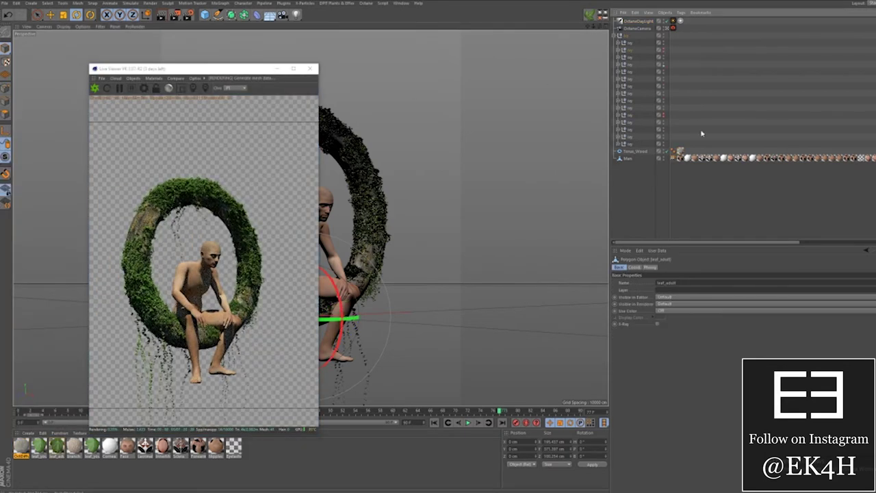
click(663, 53)
- Set the U and V tiling of the torus's wood texture to 5 and enable Seamless on its texture tag
text(5)
key(Tab)
text(5)
click(657, 326)
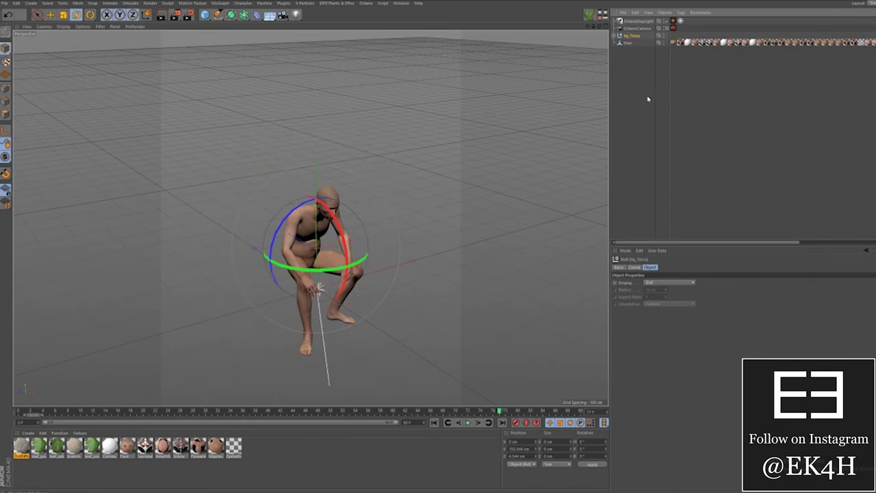
- Hide the grouped ivy and torus, then add a Plane primitive around the man and reduce its height to about 277 cm
click(645, 98)
drag(598, 26, 660, 10)
alt+drag(310, 217, 286, 261)
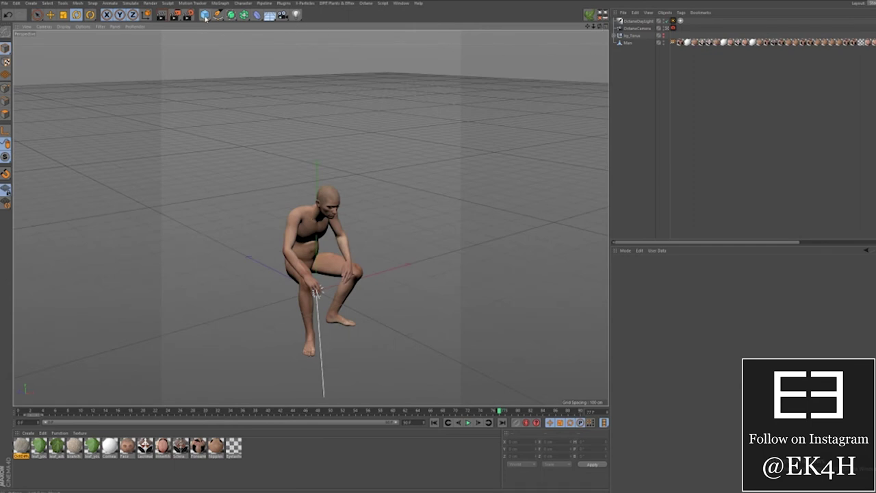
click(205, 15)
click(264, 38)
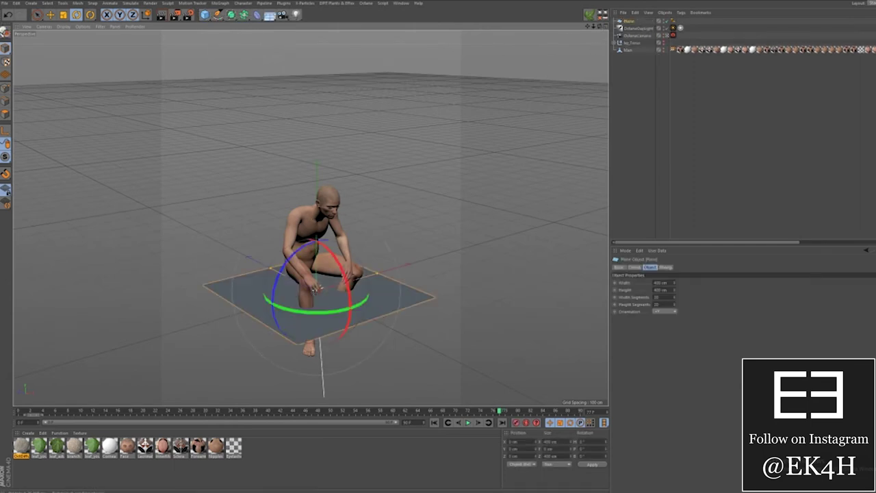
drag(599, 26, 561, 89)
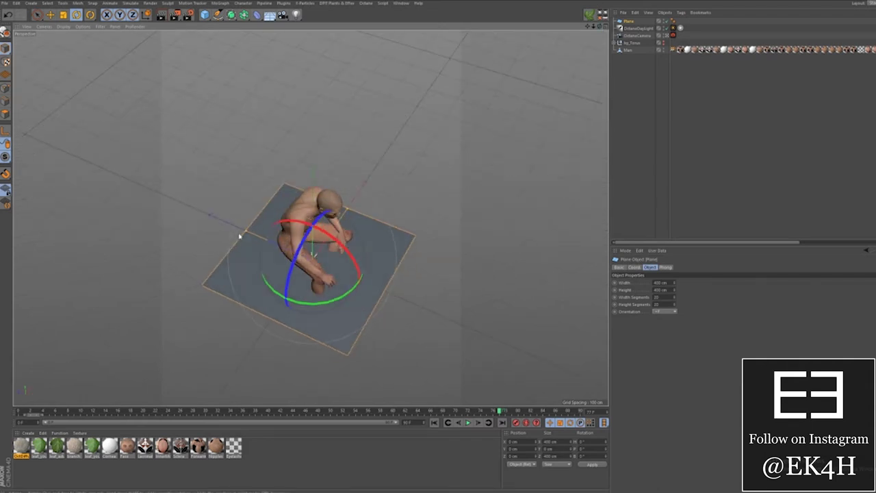
drag(253, 237, 267, 240)
- Switch the viewport display to Hidden Line with mesh lines and raise the plane above the man to about 271 cm
click(63, 27)
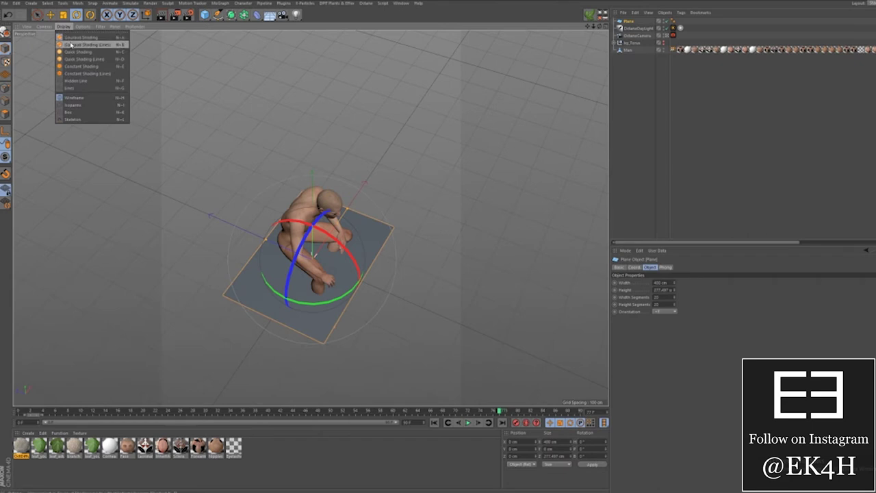
click(74, 41)
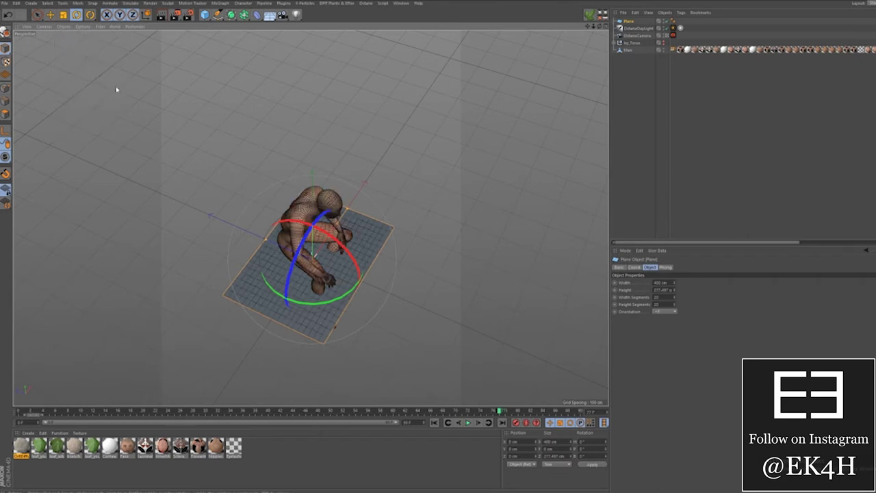
click(63, 26)
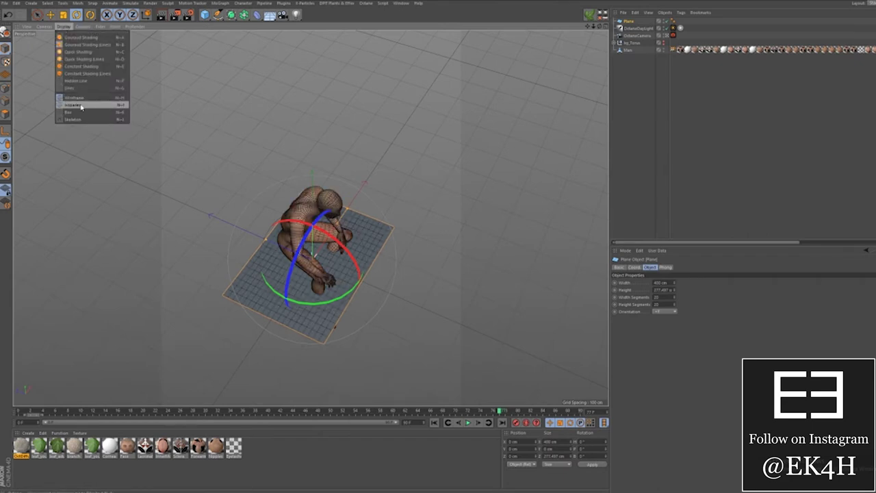
click(75, 81)
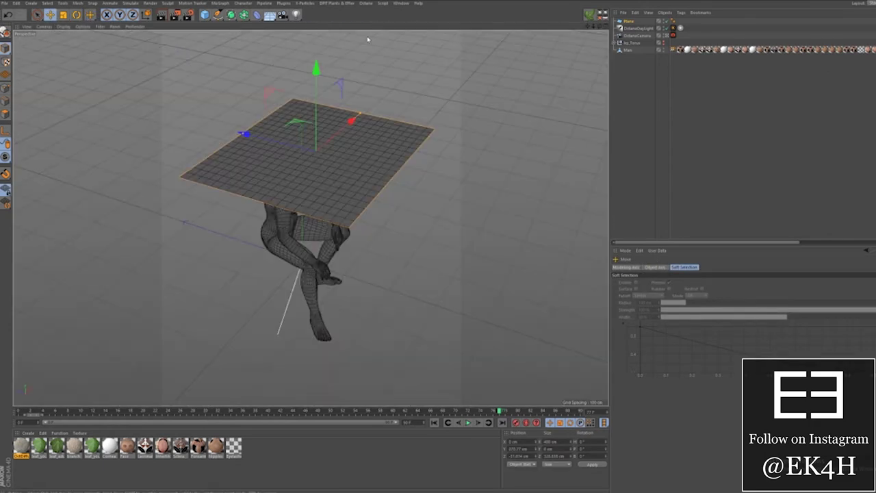
- Set the plane's width segments and height segments to 35 each
click(306, 26)
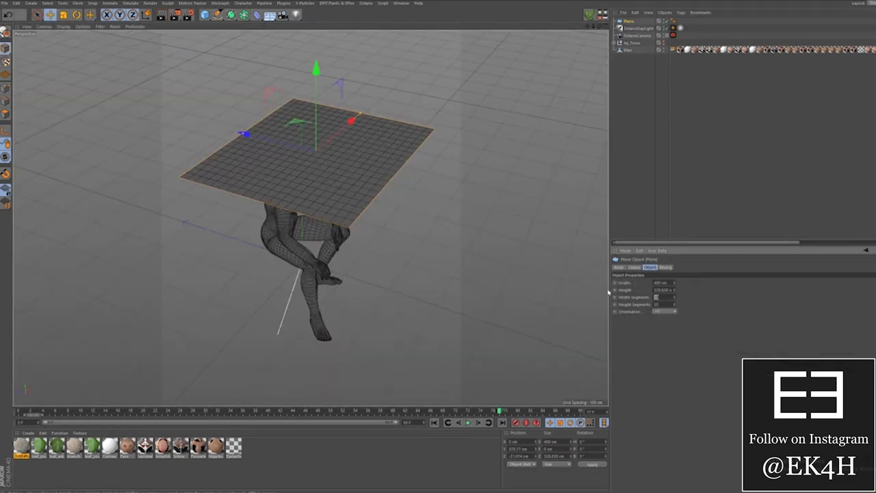
text(35)
drag(661, 304, 645, 312)
text(35)
key(Return)
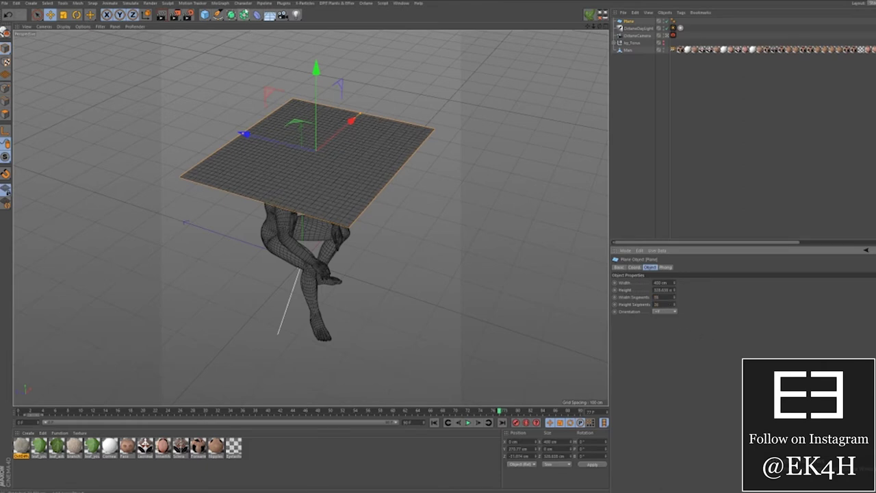
- Add a Cylinder primitive and raise it until it passes through the plane
click(204, 15)
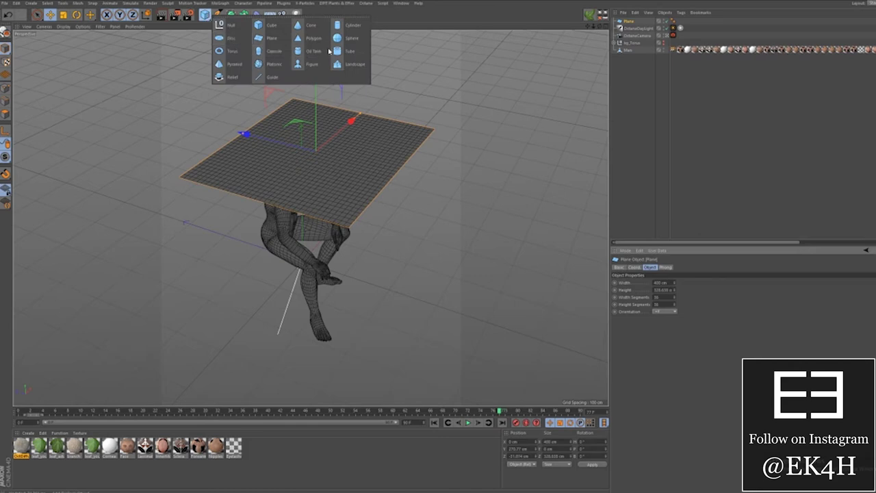
click(351, 24)
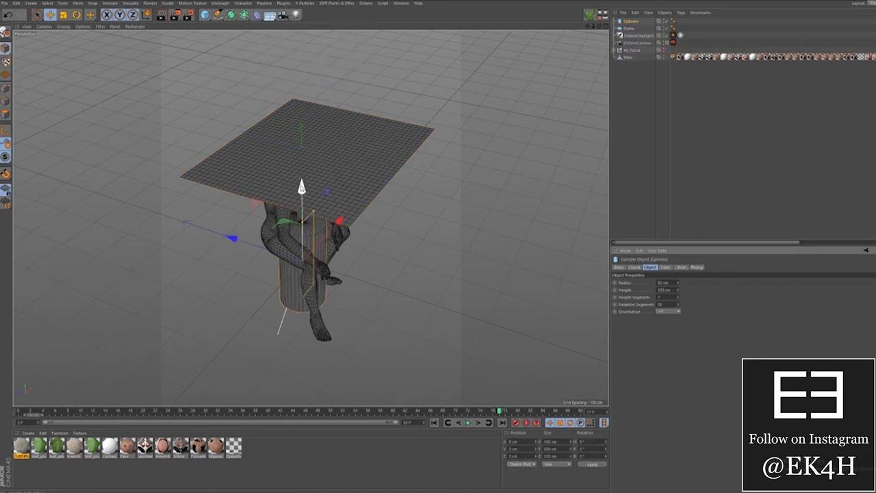
drag(299, 207, 314, 77)
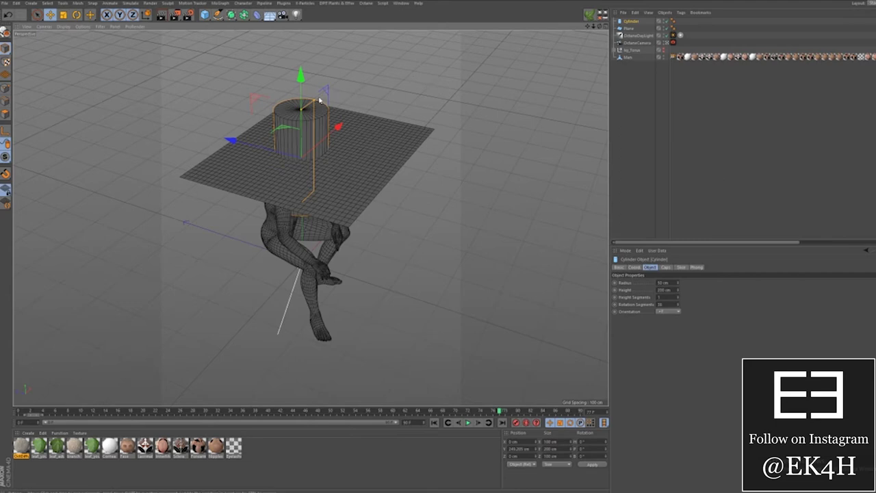
- Reduce the cylinder's radius to 25 cm and centre it around the man's head using the top, right and front views
drag(318, 102, 308, 108)
drag(232, 140, 239, 142)
click(606, 27)
scroll(212, 228, up, 5)
scroll(479, 283, up, 6)
alt+middle_drag(479, 273, 479, 308)
scroll(460, 127, up, 6)
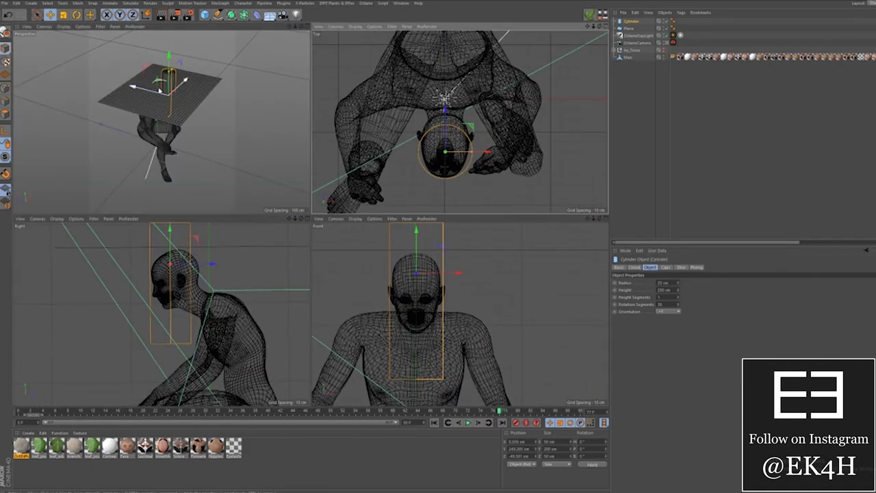
middle_click(168, 102)
- Put the plane and the cylinder under a Boole object so the cylinder cuts a round hole in the plane
click(629, 28)
click(235, 15)
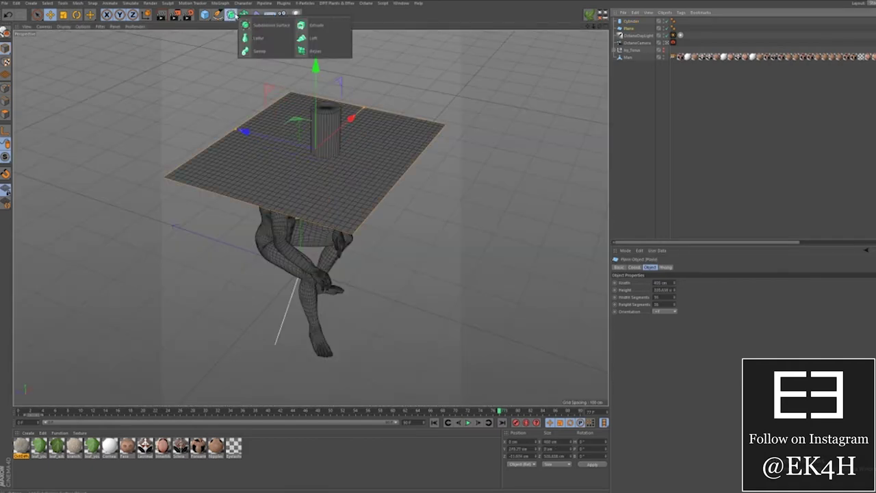
click(243, 15)
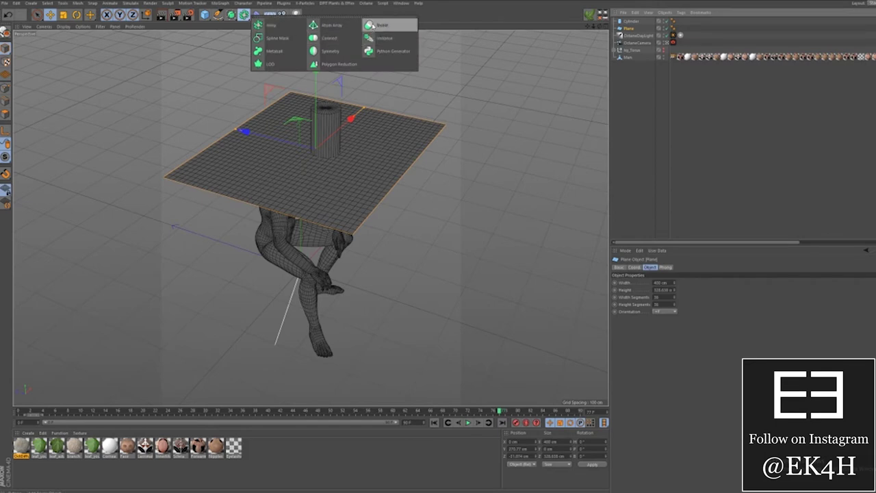
click(372, 26)
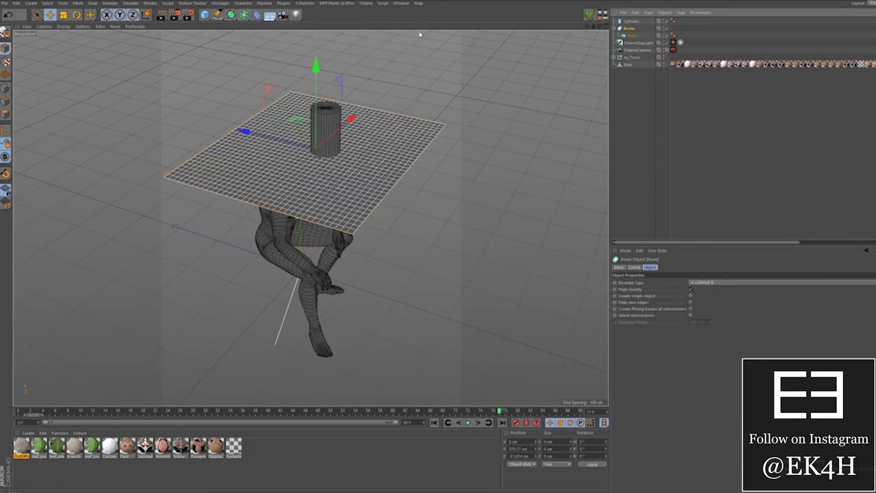
click(633, 36)
mouse_move(631, 22)
mouse_down()
mouse_move(630, 38)
mouse_move(629, 28)
mouse_up()
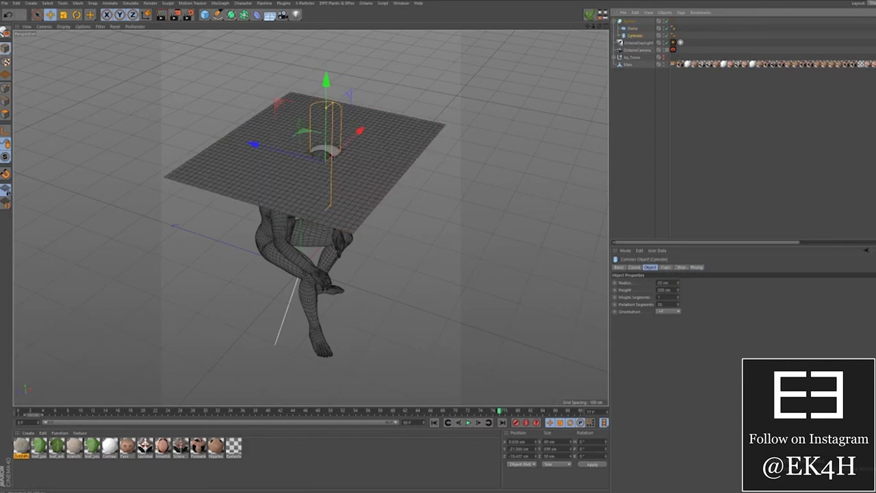
- Check the holed plane above the man in the Live Viewer render and minimize the viewer
drag(323, 77, 287, 71)
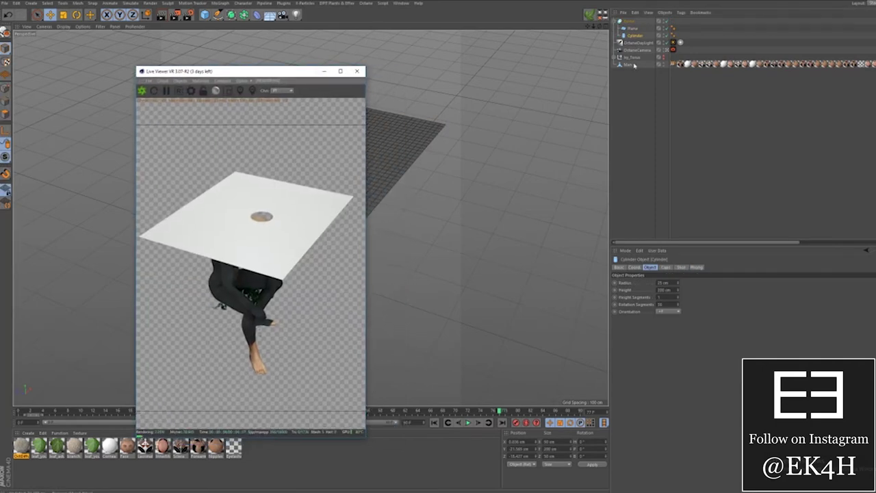
click(636, 57)
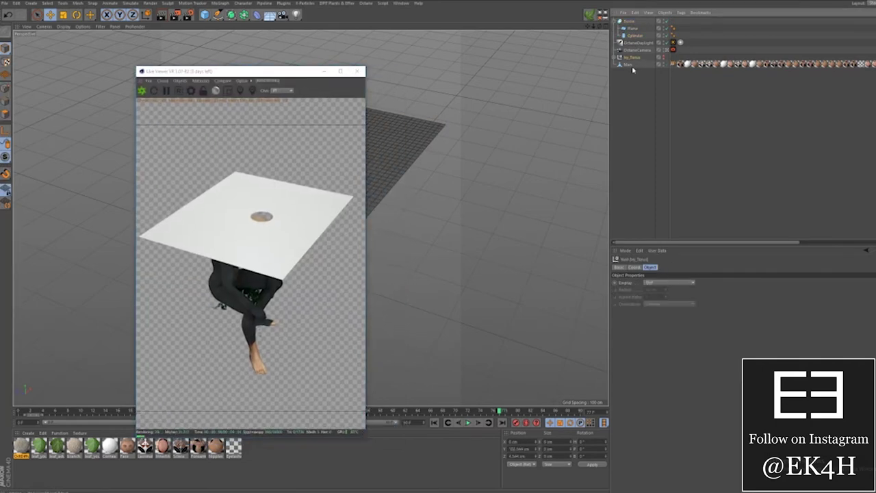
click(324, 72)
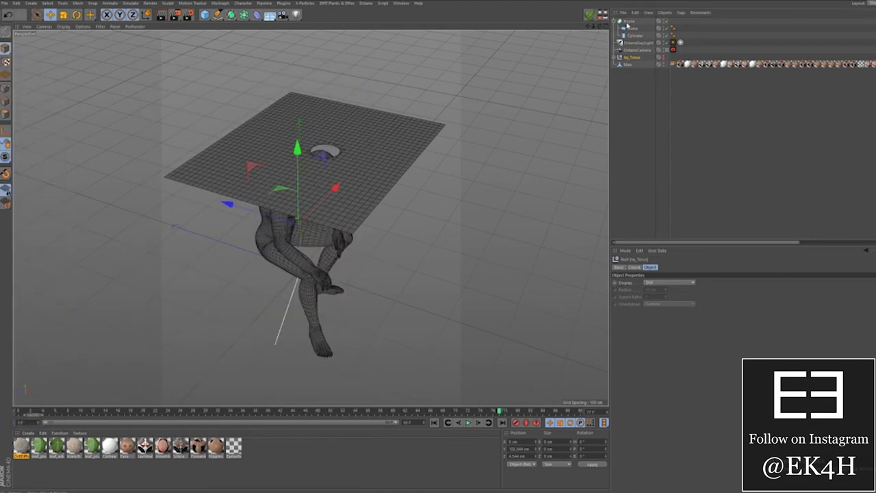
- Fine-tune the holed plane above the man's head along its two horizontal directions
click(628, 22)
mouse_move(344, 123)
alt+mouse_down()
mouse_move(344, 203)
mouse_move(336, 180)
mouse_move(348, 122)
alt+mouse_up()
click(326, 136)
mouse_move(244, 135)
mouse_down()
mouse_move(262, 142)
mouse_move(232, 131)
mouse_up()
drag(374, 109, 371, 112)
alt+drag(230, 184, 329, 120)
- Convert the Boole object to editable geometry and expand its hierarchy to show the plane and cylinder
click(628, 21)
key(c)
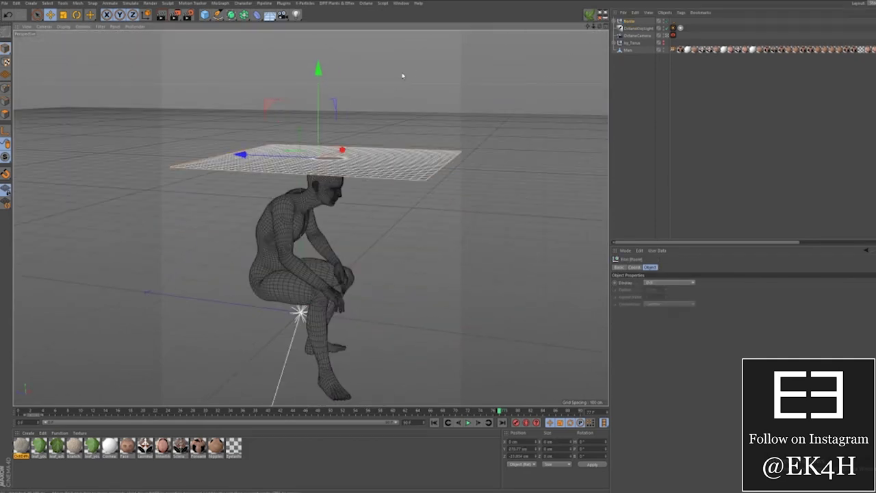
alt+drag(402, 75, 434, 72)
click(615, 21)
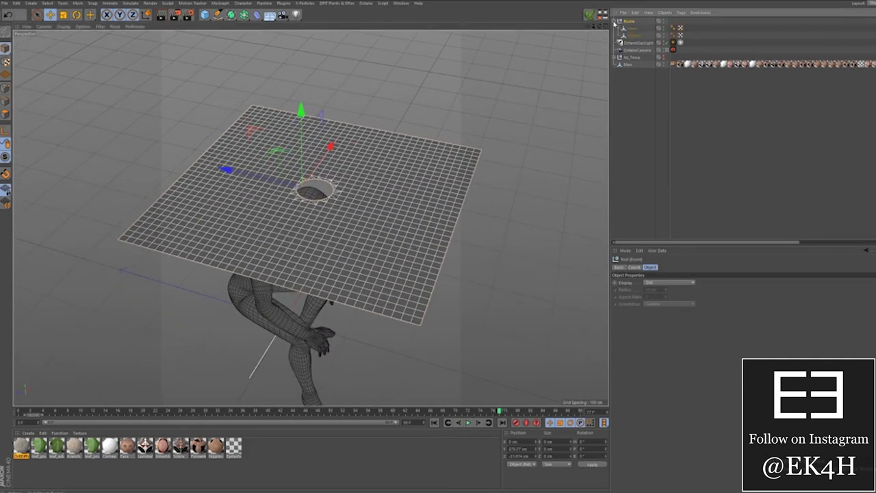
- Delete the leftover cylinder and the Boole group, keeping only the holed plane at the top level
click(631, 36)
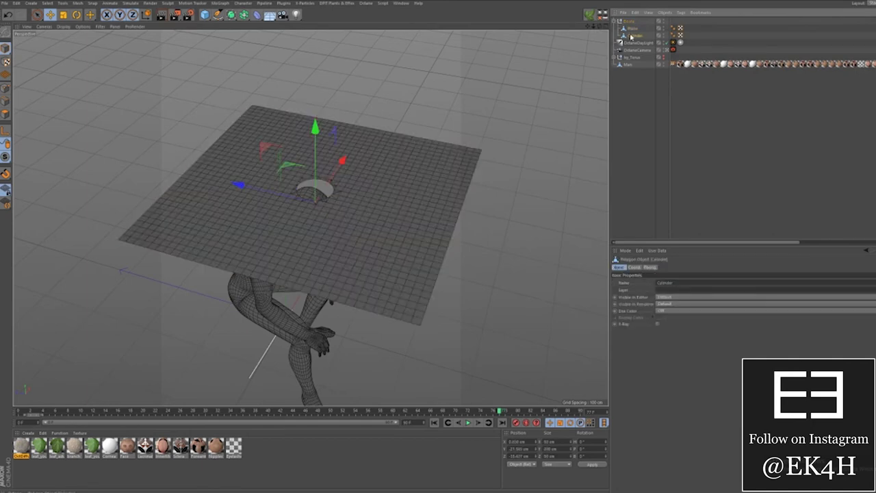
key(Delete)
drag(630, 28, 626, 20)
click(627, 22)
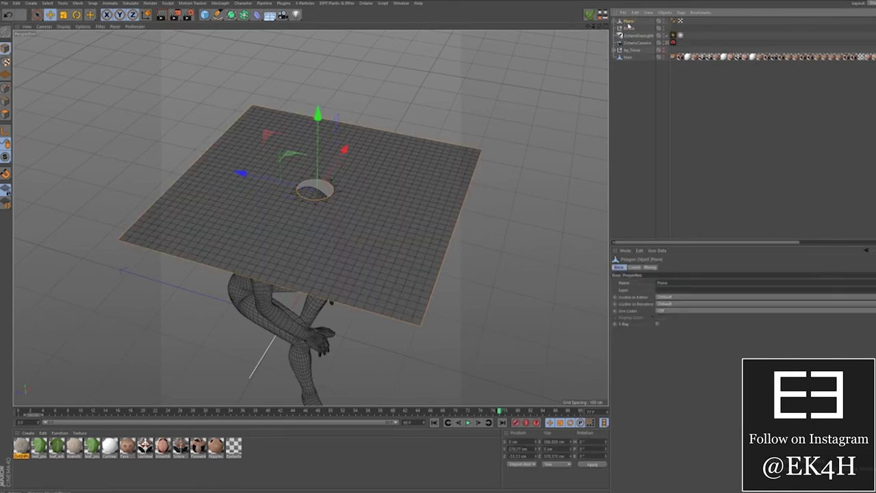
click(628, 30)
key(Delete)
click(627, 23)
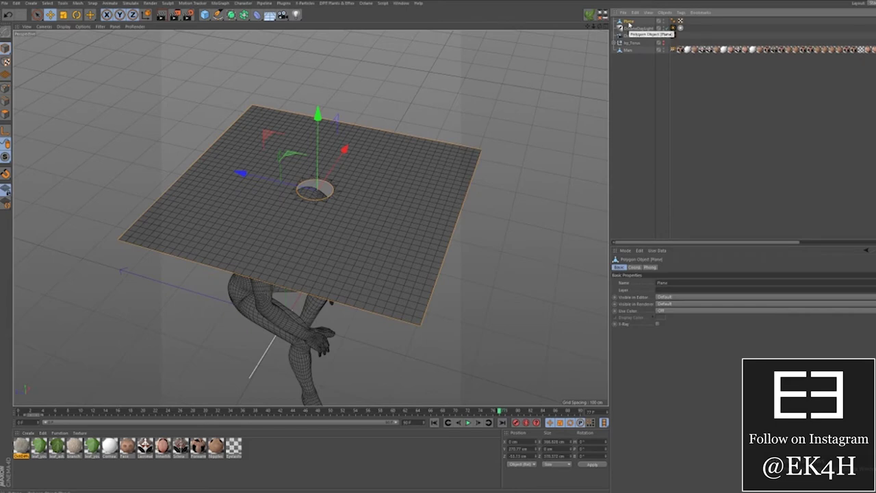
- Add a Cloth simulation tag to the holed plane
right_click(629, 24)
mouse_move(652, 28)
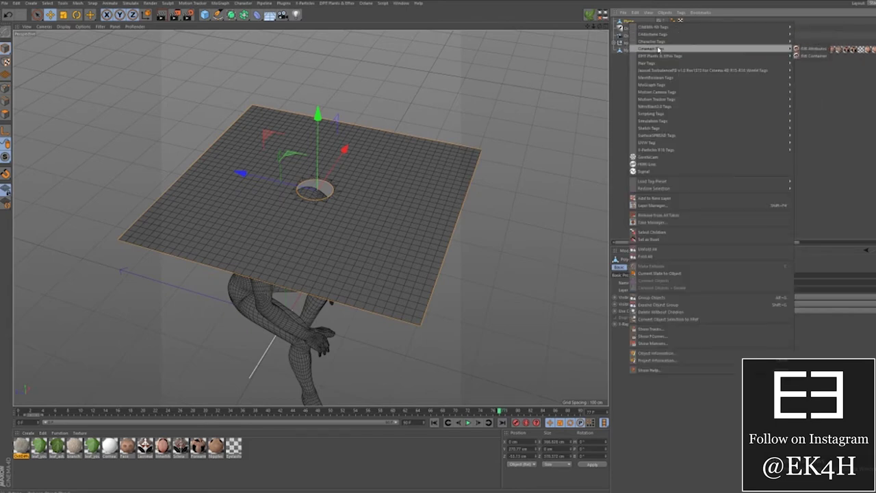
mouse_move(657, 128)
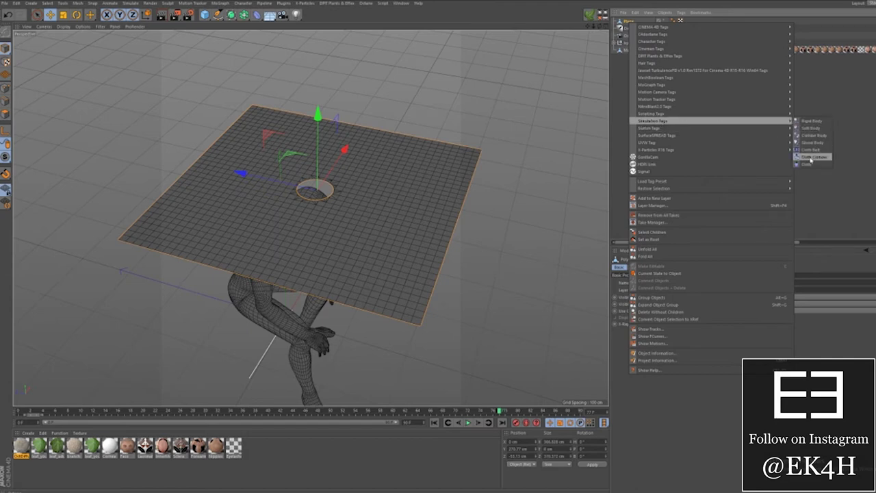
click(810, 165)
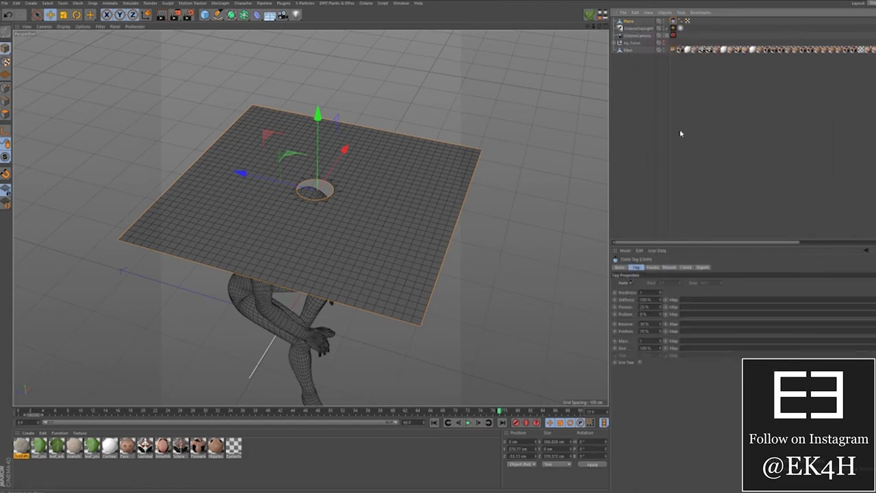
- Add a Cloth Collider tag to the man with 2% bounce and 75% friction
right_click(630, 52)
click(813, 188)
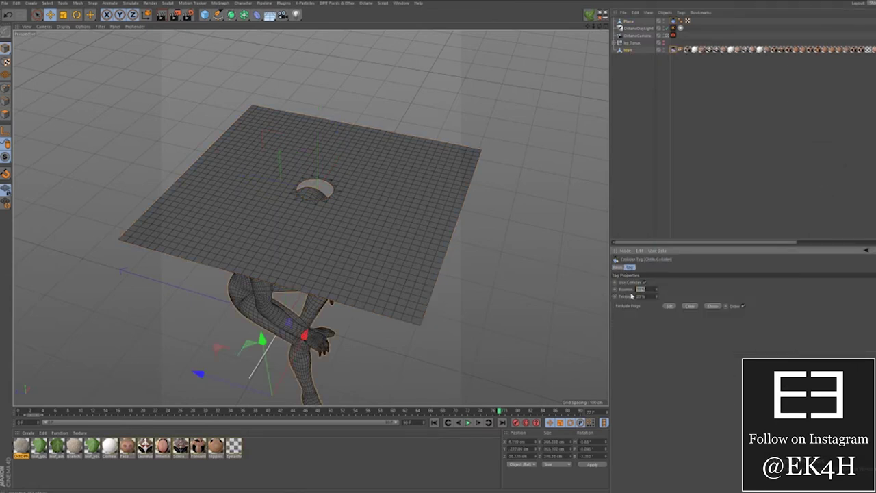
text(1)
drag(630, 293, 614, 293)
text(75)
key(Return)
- Set the flexion and the bounce of the plane's Cloth tag to 2% each
drag(599, 26, 599, 6)
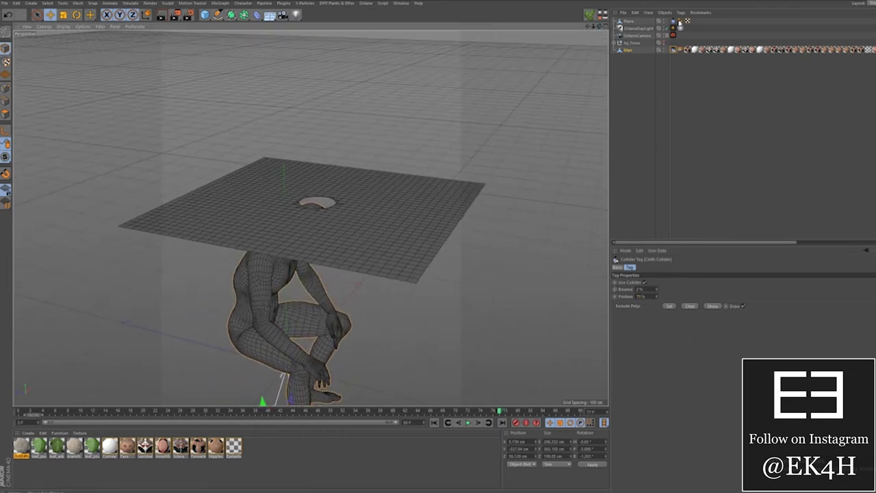
click(673, 21)
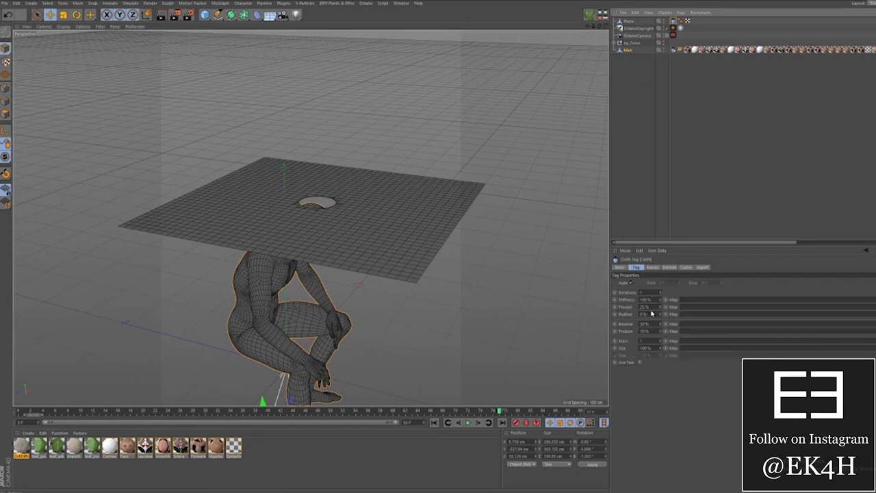
double_click(652, 308)
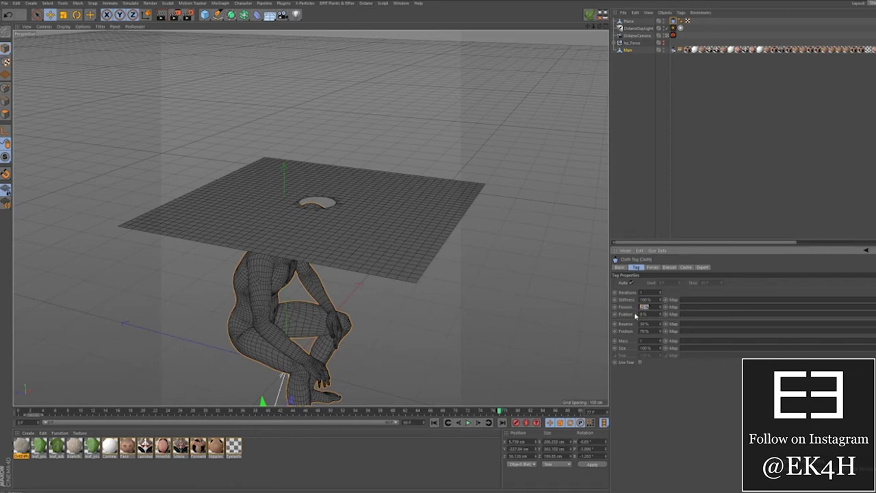
text(2)
key(Return)
double_click(654, 321)
text(2)
key(Return)
- Run the cloth simulation over the man, raise the cloth's iterations and return to the first frame
click(468, 423)
click(436, 423)
click(467, 423)
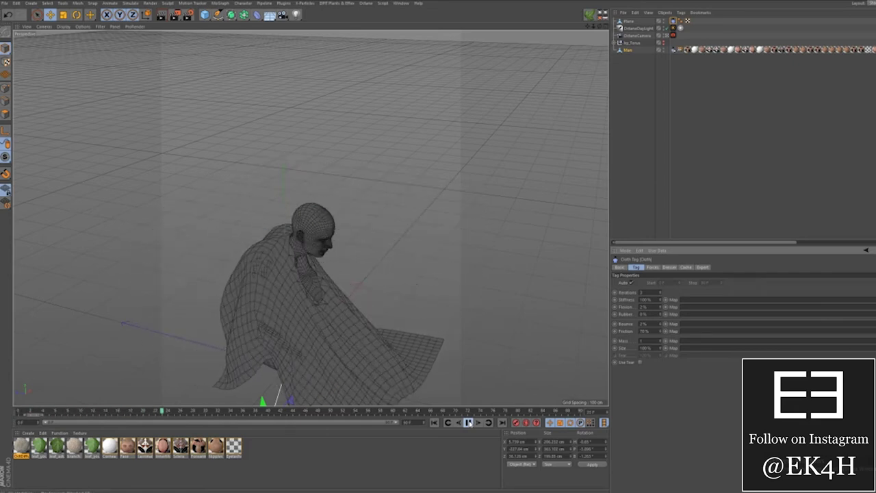
click(467, 423)
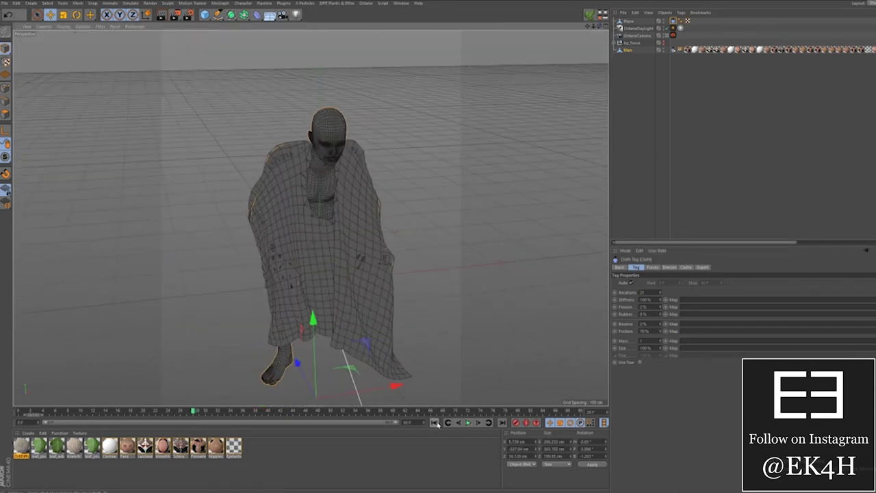
click(435, 422)
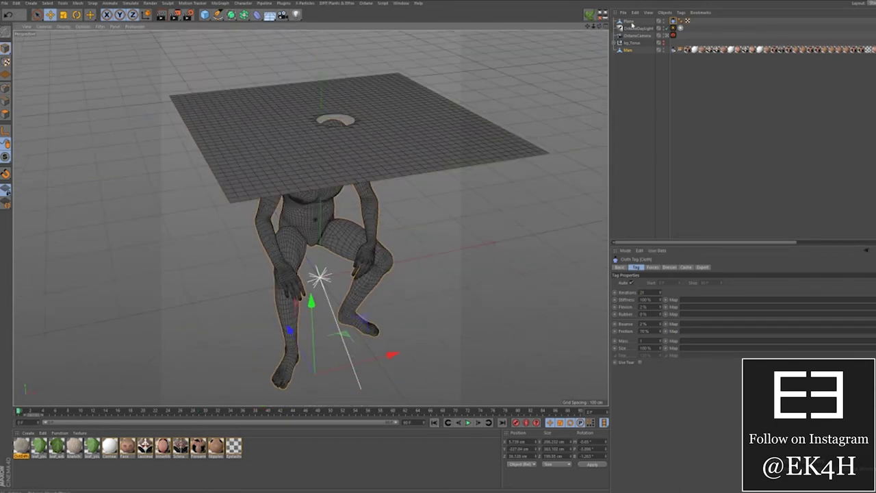
- Put the plane under a Cloth Surface object and test the start of the simulation
click(288, 137)
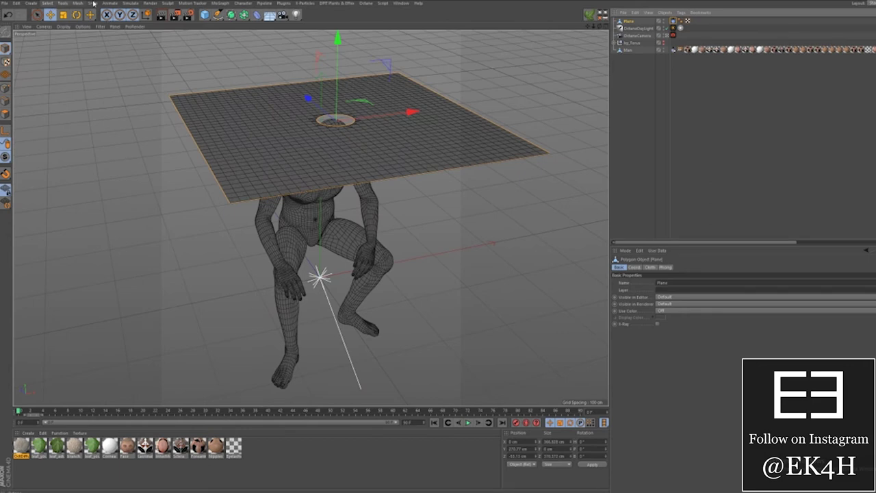
click(130, 3)
mouse_move(141, 29)
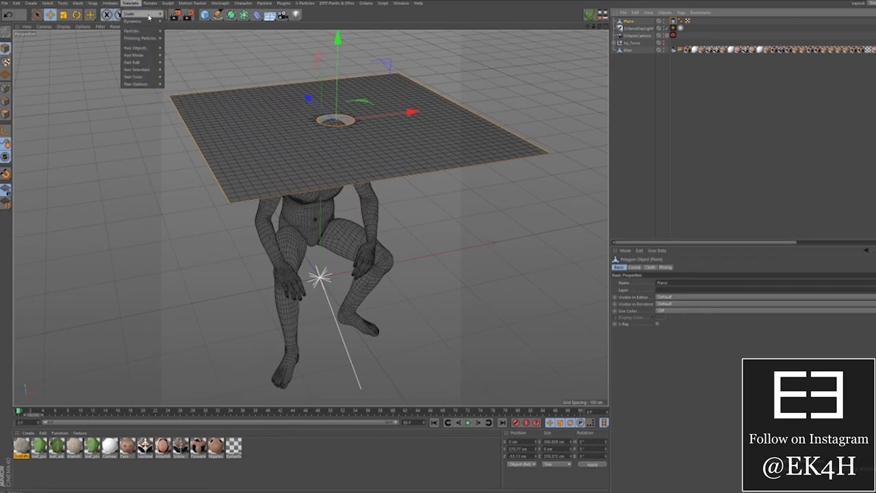
click(174, 16)
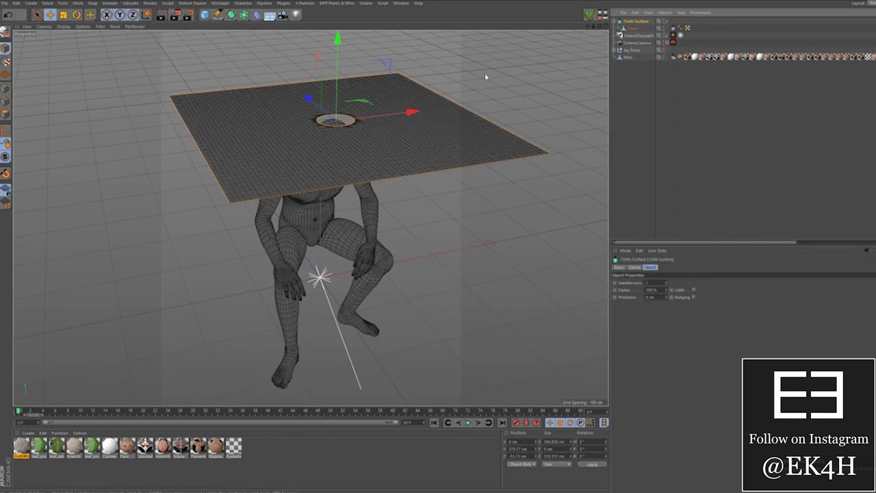
click(468, 422)
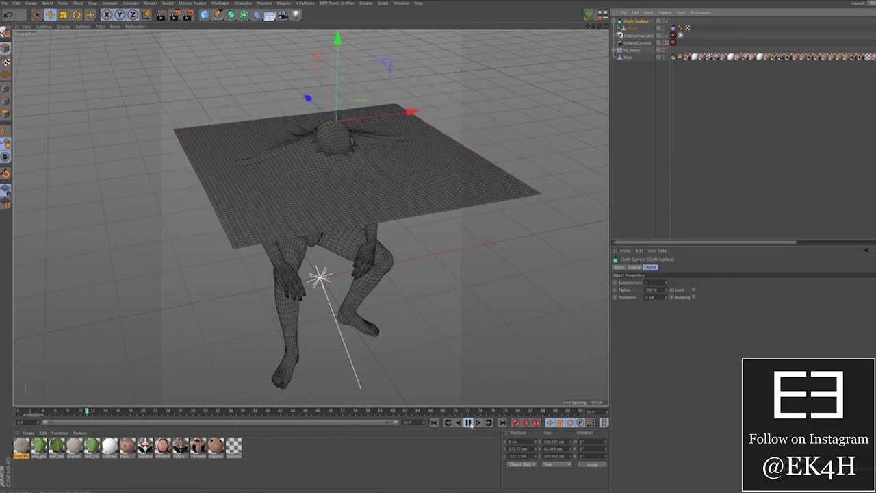
click(469, 422)
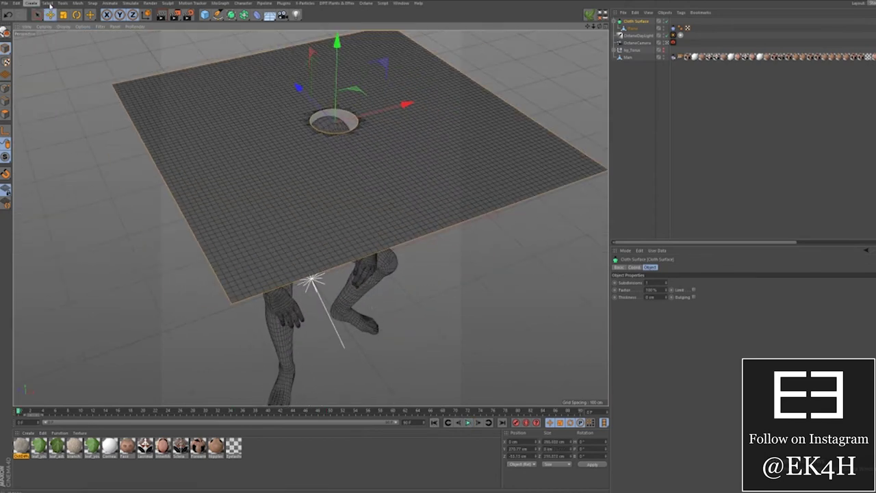
- In the project's expert dynamics settings, set the steps per frame to 15 and raise the maximum solver iterations
click(50, 6)
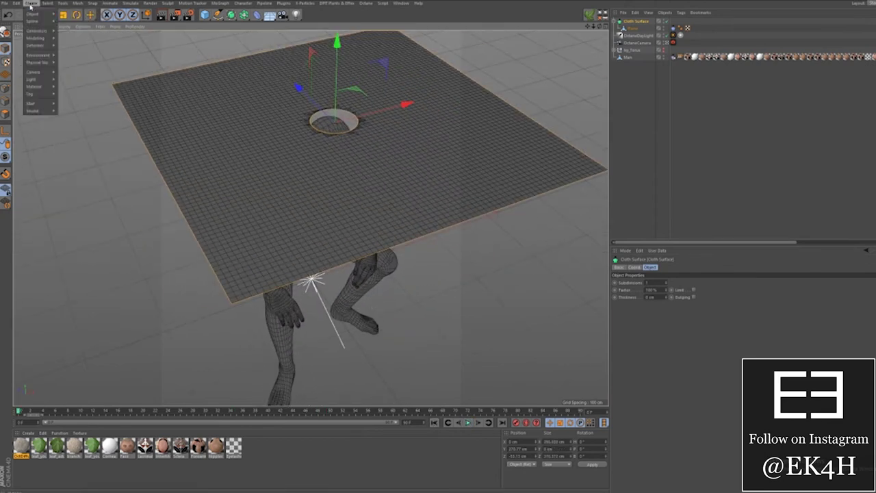
mouse_move(16, 4)
click(40, 95)
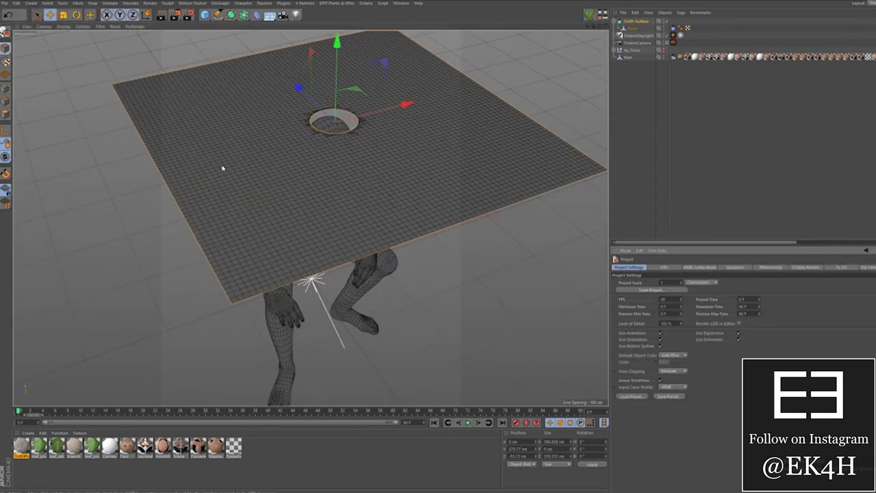
click(735, 267)
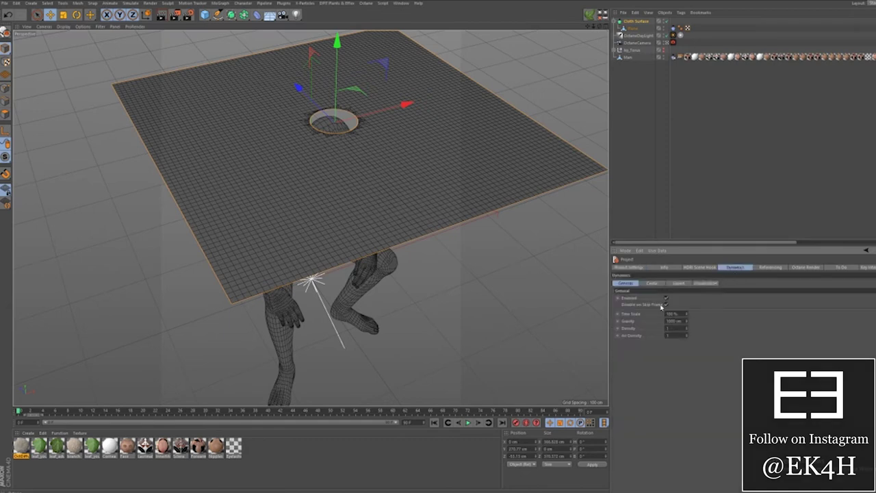
click(684, 284)
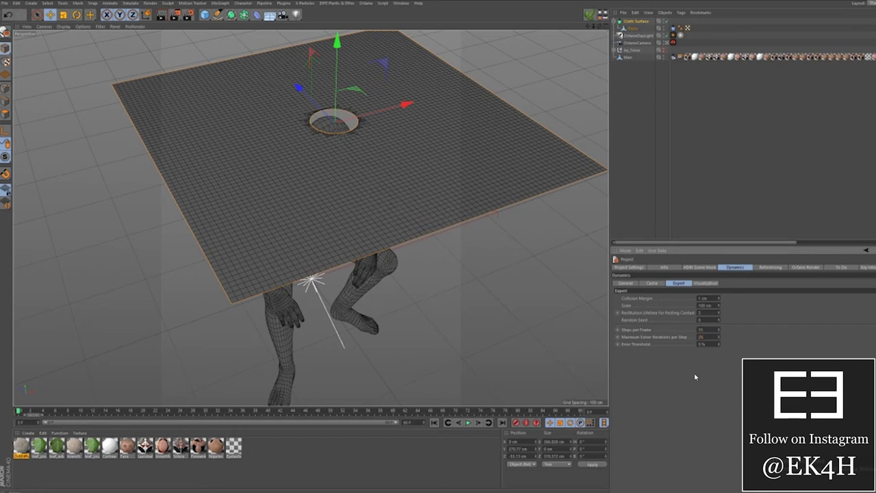
- Run the cloth simulation, set the dynamics collision margin to 0.7 cm and return to the first frame
click(469, 423)
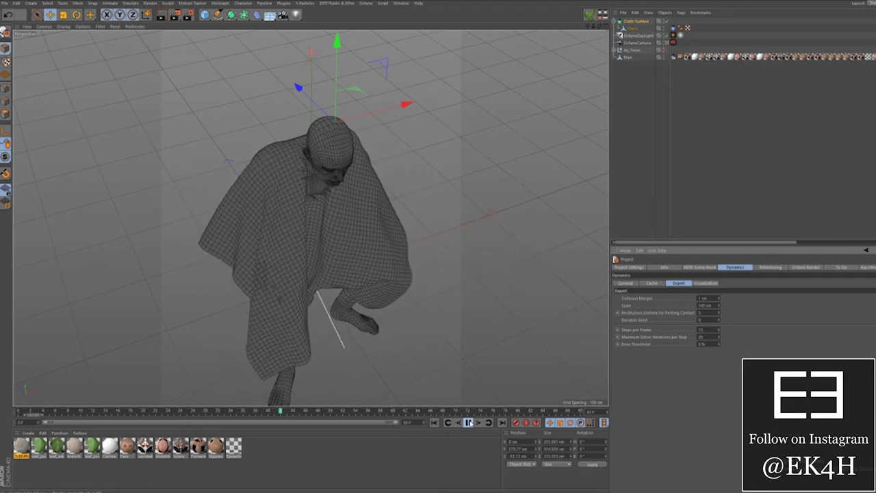
click(469, 422)
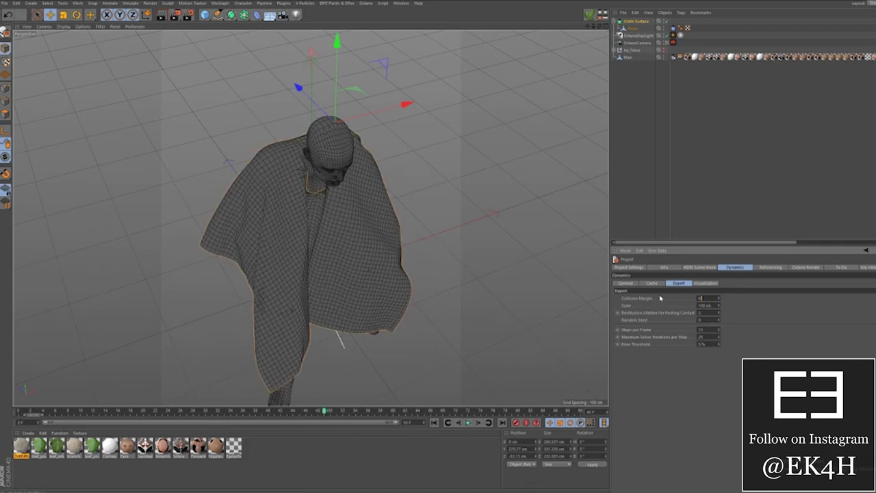
click(447, 422)
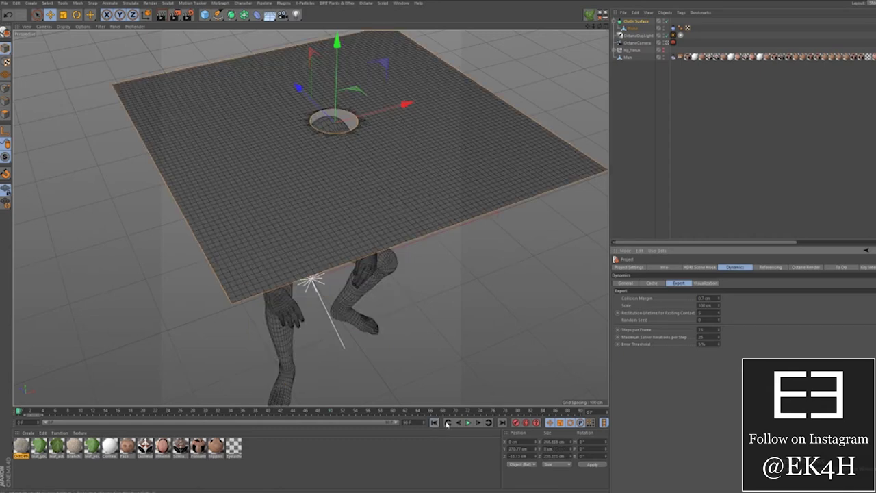
- Simulate the cloth until it drapes over the man's shoulders and inspect it from the front
click(468, 422)
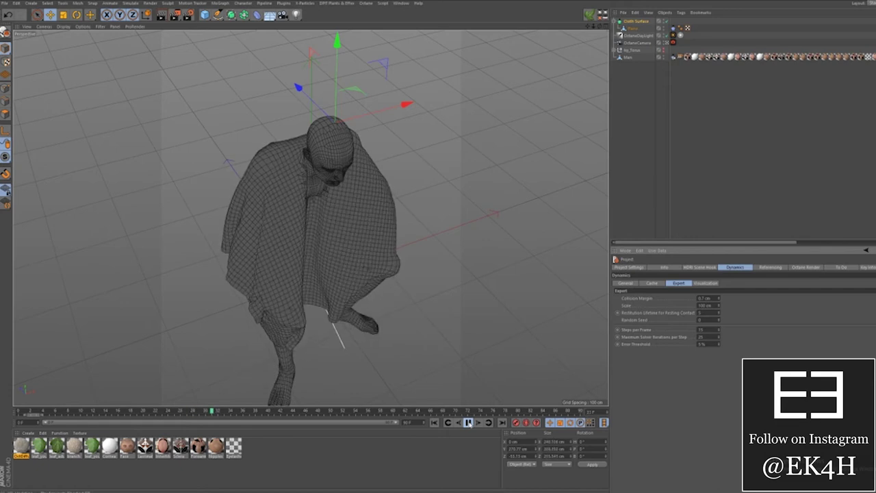
click(468, 422)
alt+drag(249, 278, 325, 235)
scroll(323, 240, up, 2)
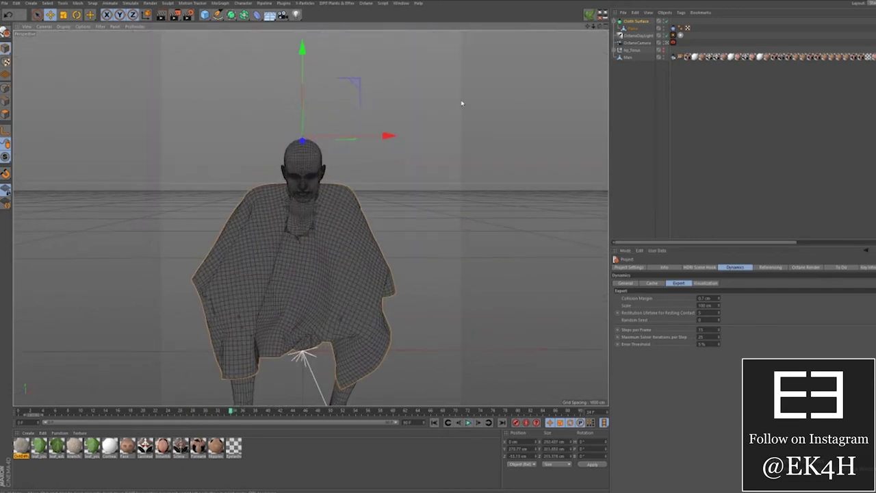
- Show the ivy torus again and check the draped man in the Live Viewer render
alt+drag(430, 121, 372, 229)
scroll(372, 228, down, 4)
click(663, 50)
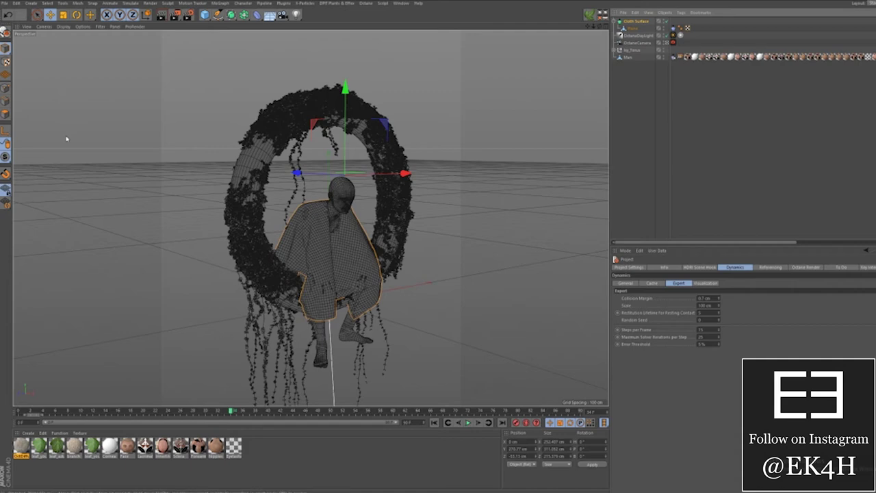
drag(0, 84, 210, 85)
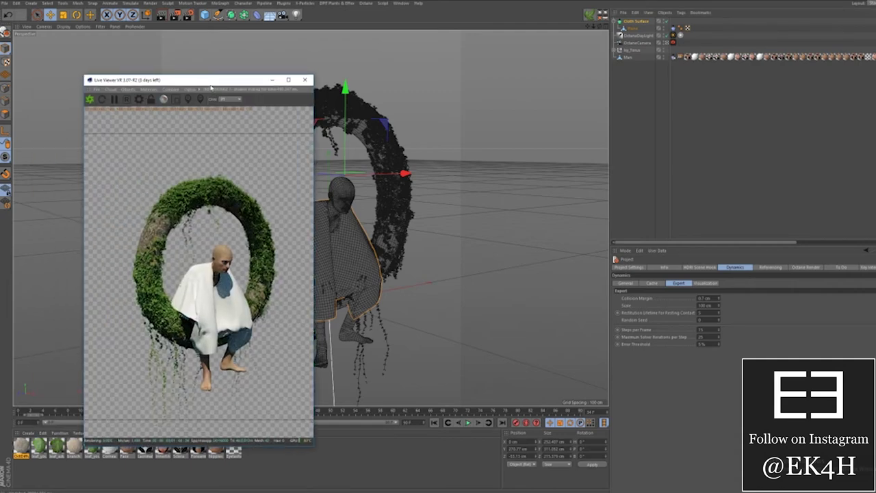
click(272, 80)
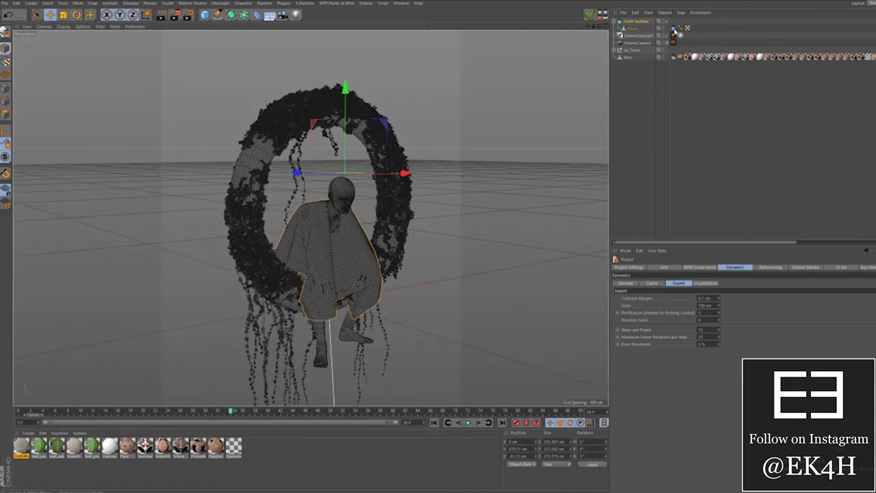
- Raise the flexion in the plane's Cloth tag and continue the simulation briefly to test it
click(673, 29)
drag(648, 307, 622, 307)
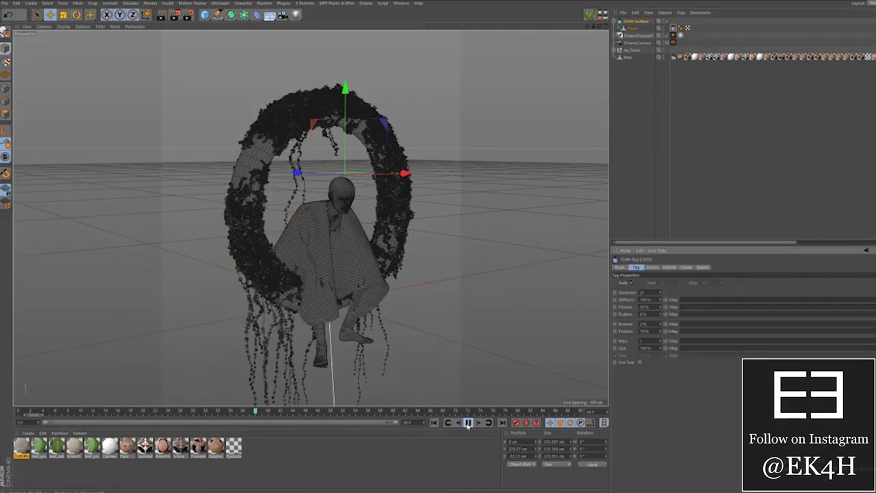
click(468, 422)
click(468, 422)
- Adjust the sub sampling in the Cloth tag's expert settings and replay the simulation from the first frame
click(702, 267)
click(434, 422)
click(468, 422)
click(434, 422)
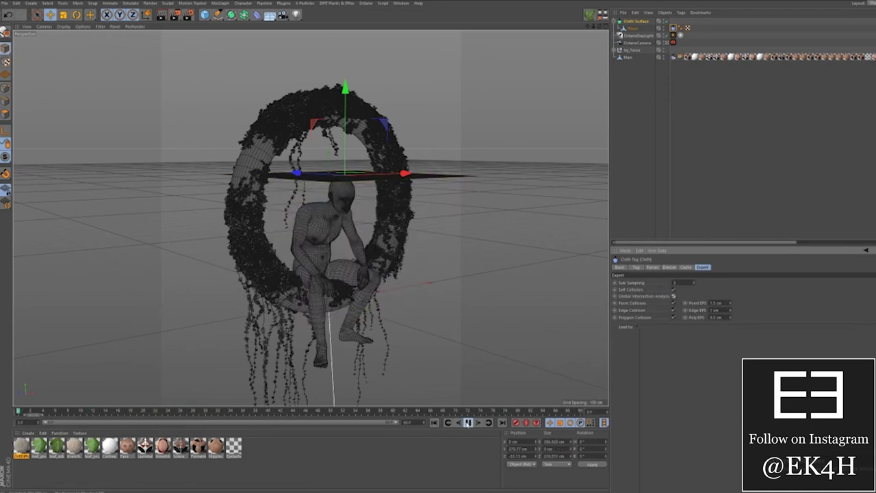
click(468, 422)
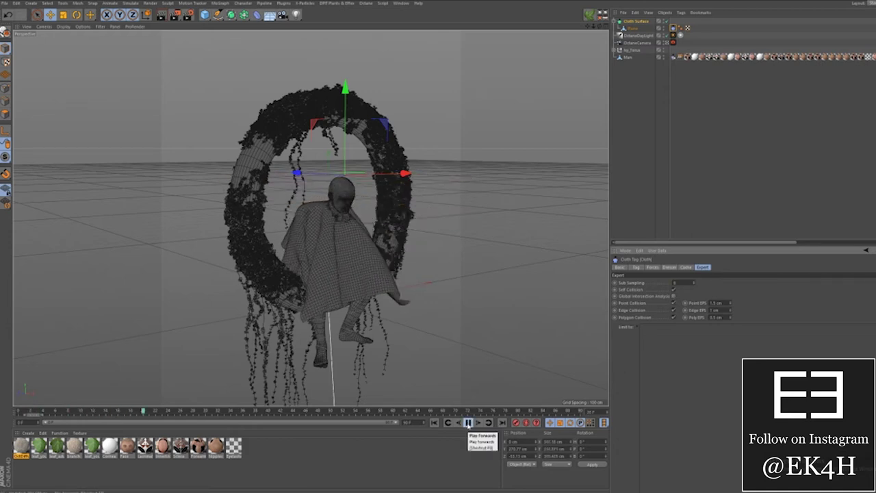
- Strengthen the downward gravity and set the drag to 20% in the Cloth tag's forces while the simulation plays
click(652, 267)
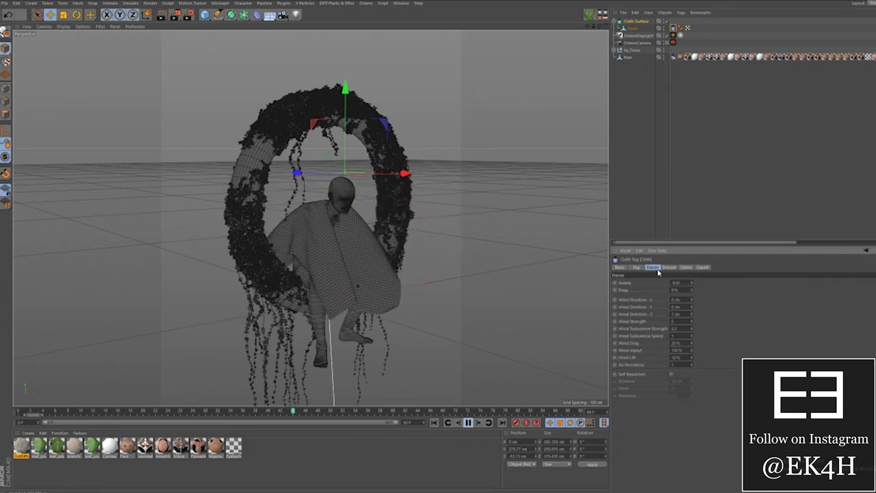
click(686, 267)
click(702, 267)
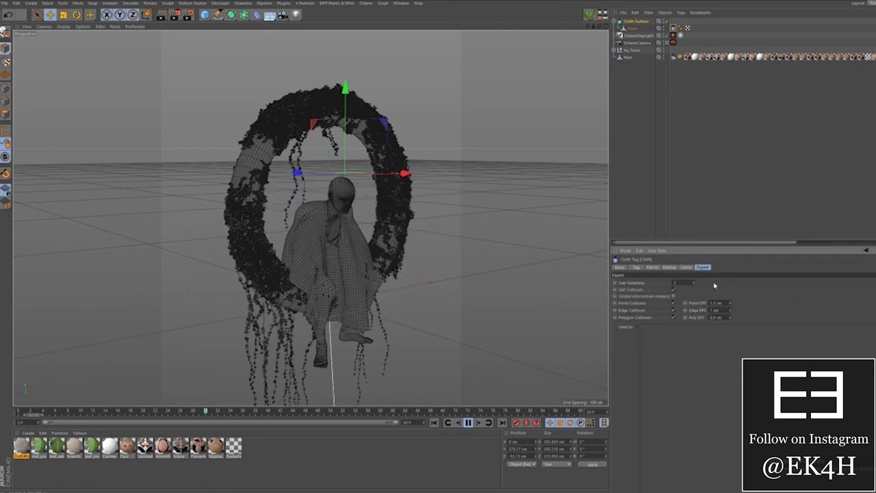
click(652, 267)
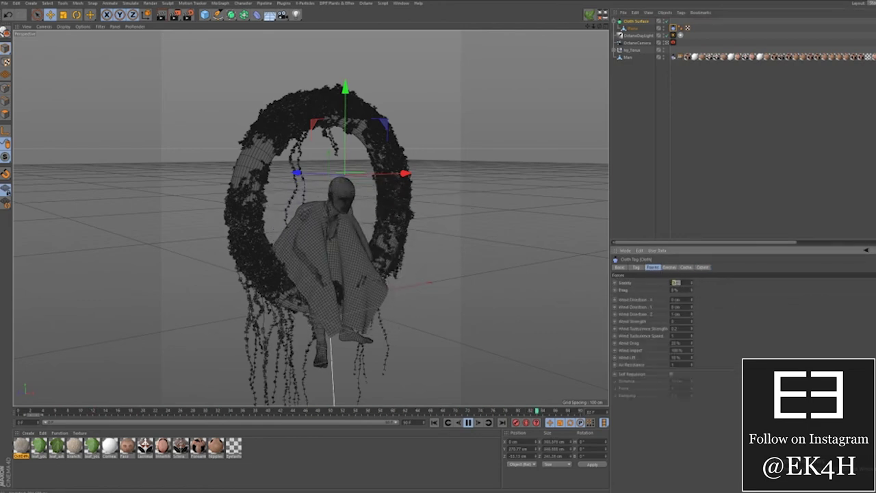
text(-20)
key(Return)
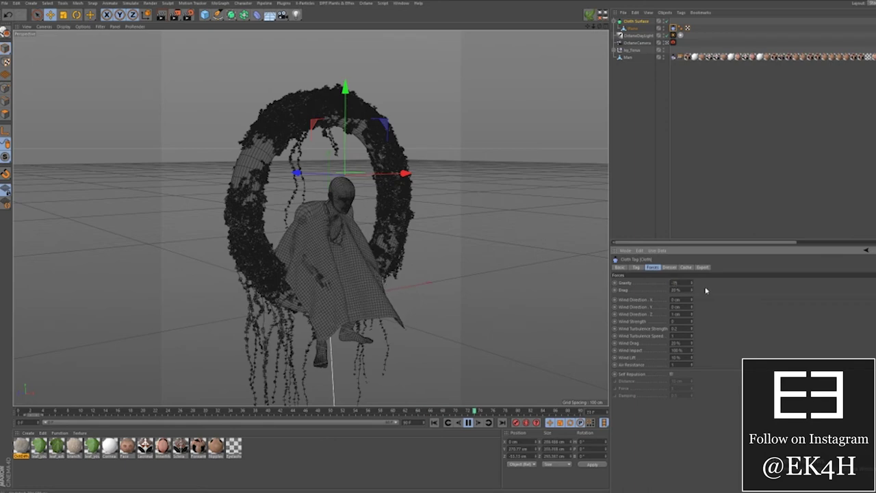
- Review the Cloth tag's dresser, cache, expert and general properties, then stop the simulation
click(669, 267)
click(686, 267)
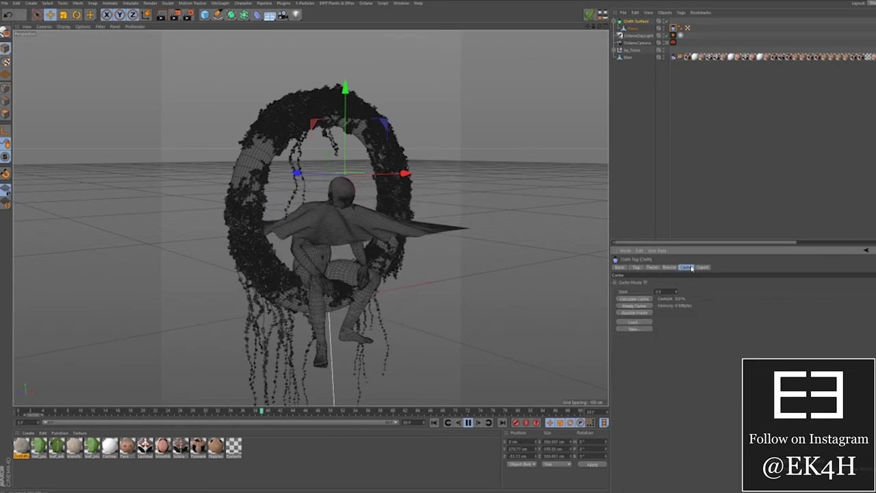
click(701, 267)
click(673, 28)
click(636, 267)
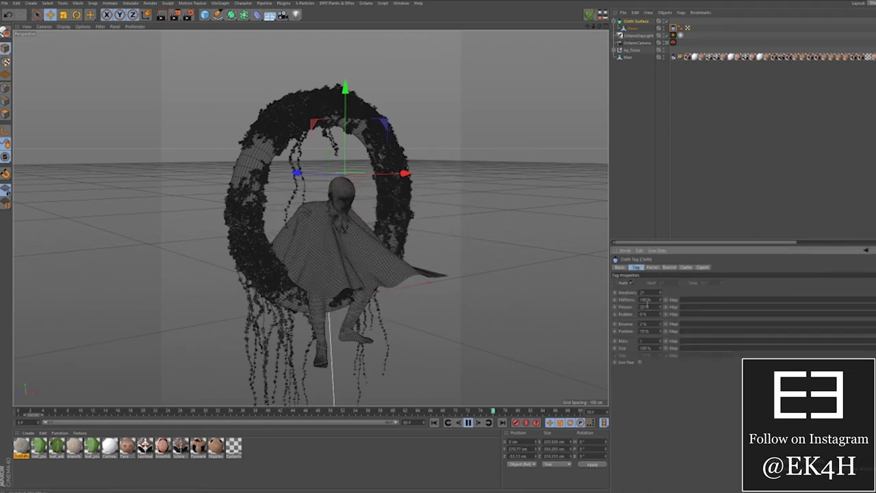
click(468, 422)
- Extend the project's maximum time and preview maximum time to 400 frames
click(17, 4)
click(34, 94)
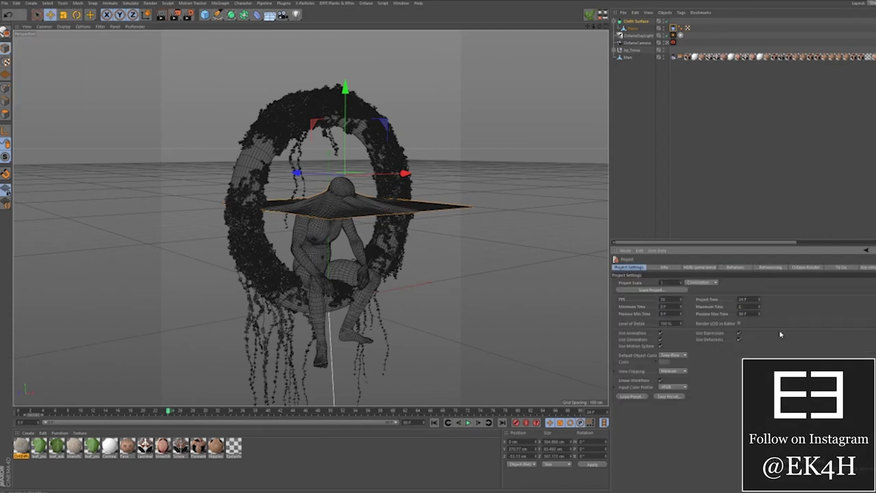
text(400)
click(749, 314)
text(400)
key(Return)
- Run the cloth simulation from the first frame with Gouraud shading and stop it once the cloth has draped
click(434, 423)
click(468, 423)
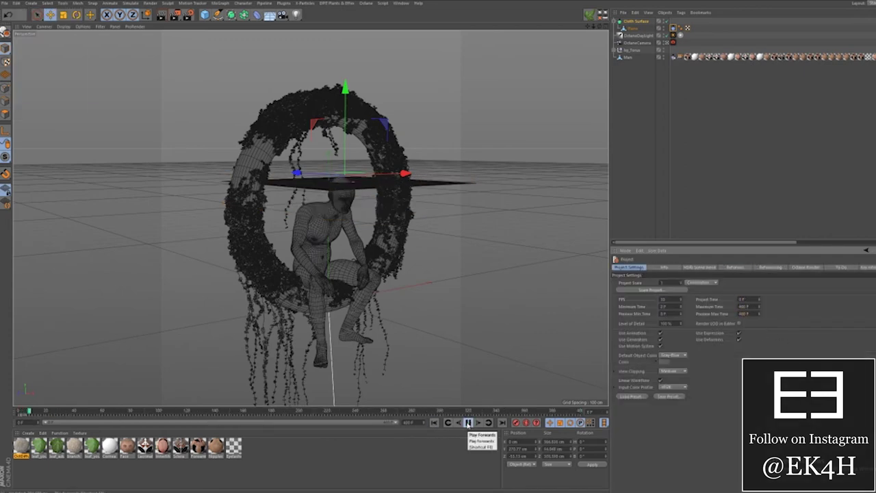
scroll(342, 219, up, 5)
click(63, 26)
click(74, 39)
scroll(441, 405, down, 3)
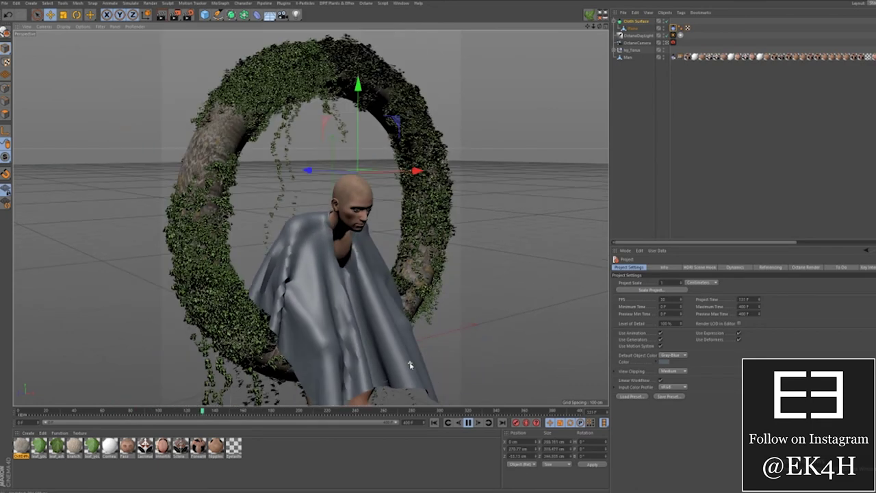
click(468, 422)
- Raise the Cloth Surface's subdivisions and test its thickness and bulging options
click(632, 22)
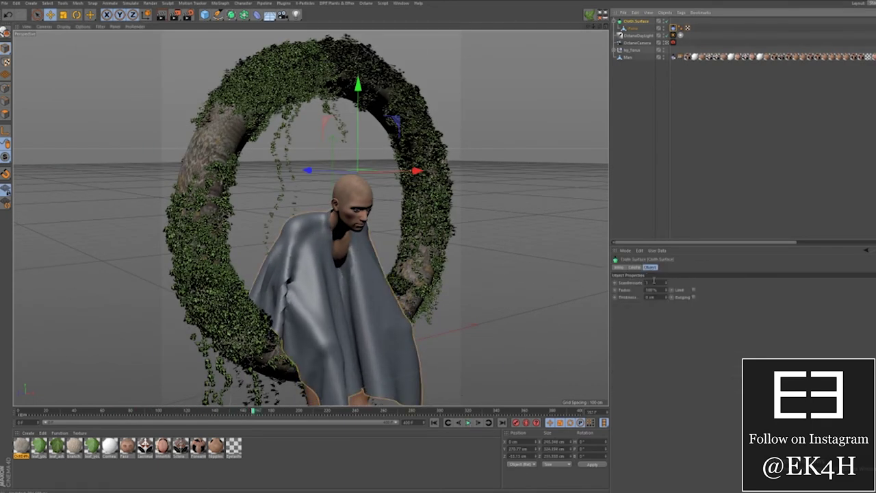
click(667, 299)
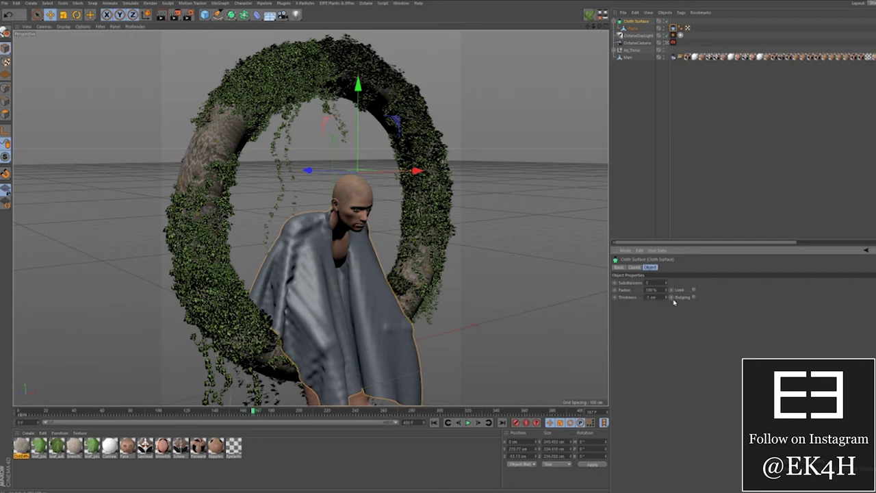
click(693, 296)
click(693, 297)
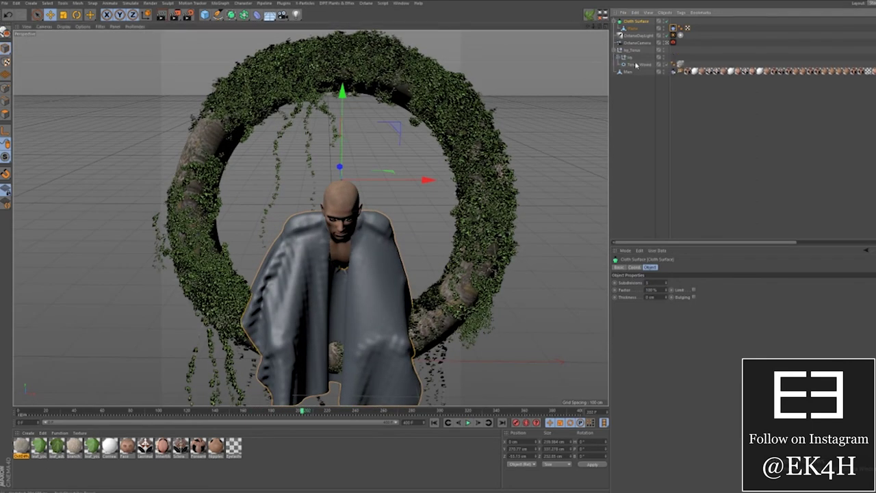
- Make the wooden torus a cloth collider and calculate the cloth simulation cache for the plane
click(645, 65)
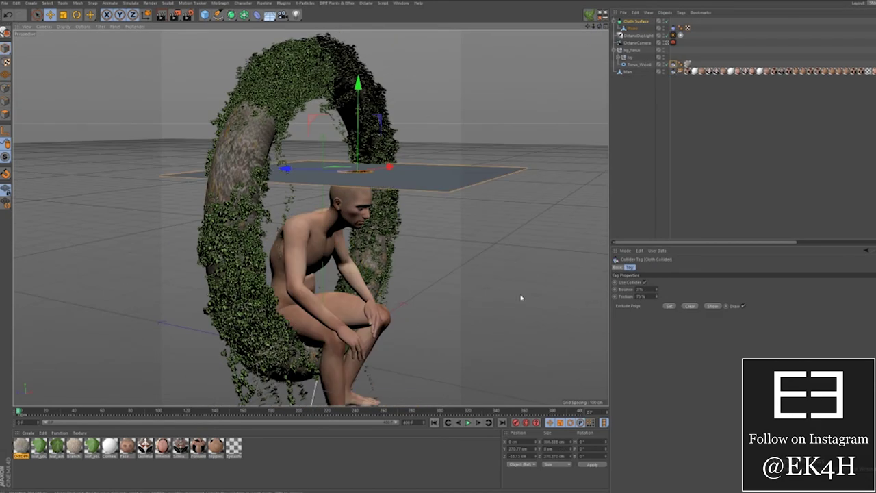
click(675, 32)
click(686, 267)
click(634, 299)
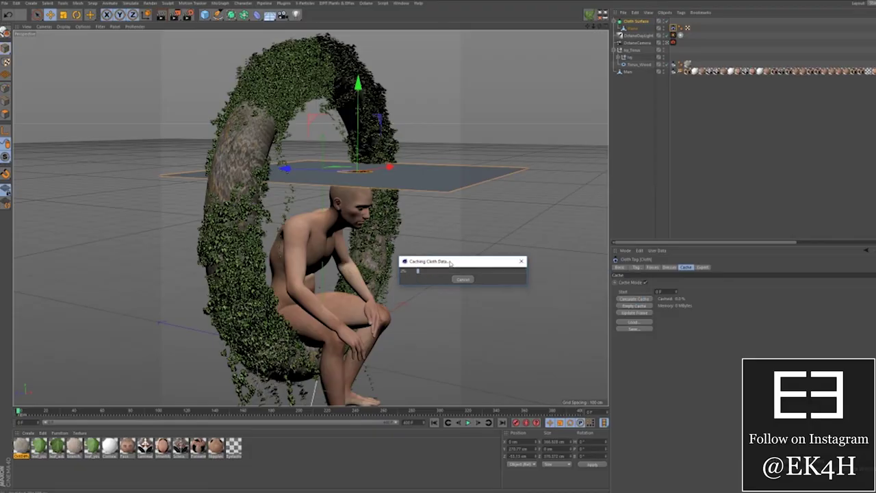
drag(452, 257, 384, 253)
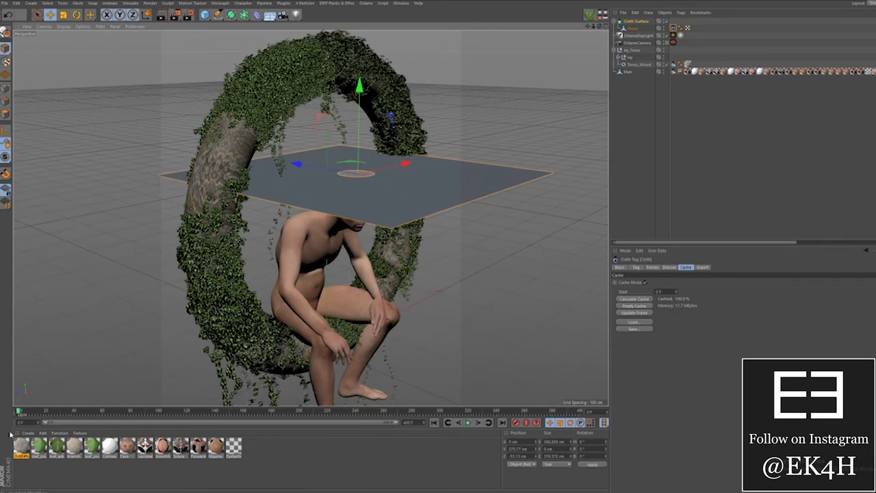
- Scrub the cached simulation to frame 400 and inspect the draped cloth from the front
drag(21, 413, 124, 382)
drag(133, 413, 354, 413)
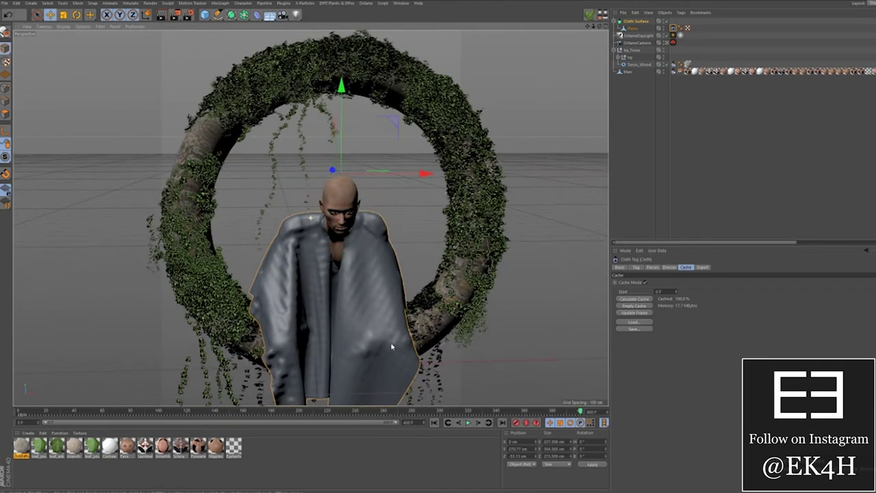
scroll(391, 346, down, 5)
alt+drag(396, 355, 431, 337)
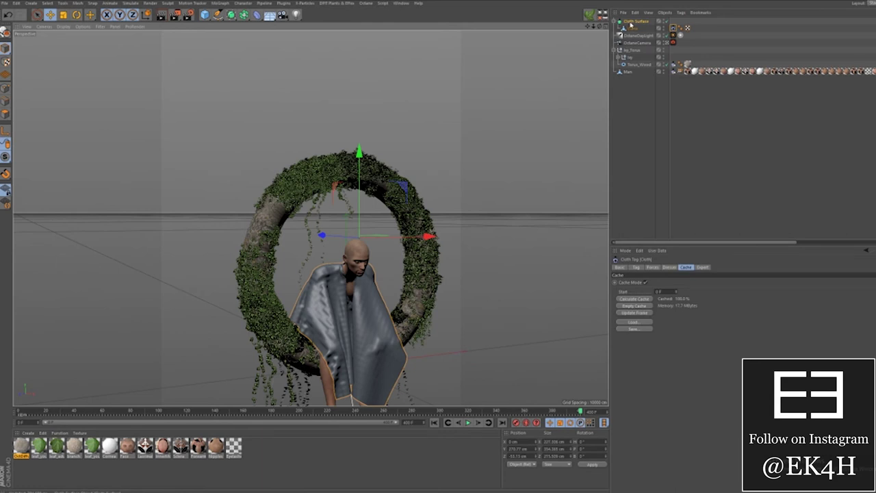
- Bake the draped Cloth Surface with Current State to Object and delete the original simulated object
right_click(630, 22)
click(633, 23)
right_click(637, 23)
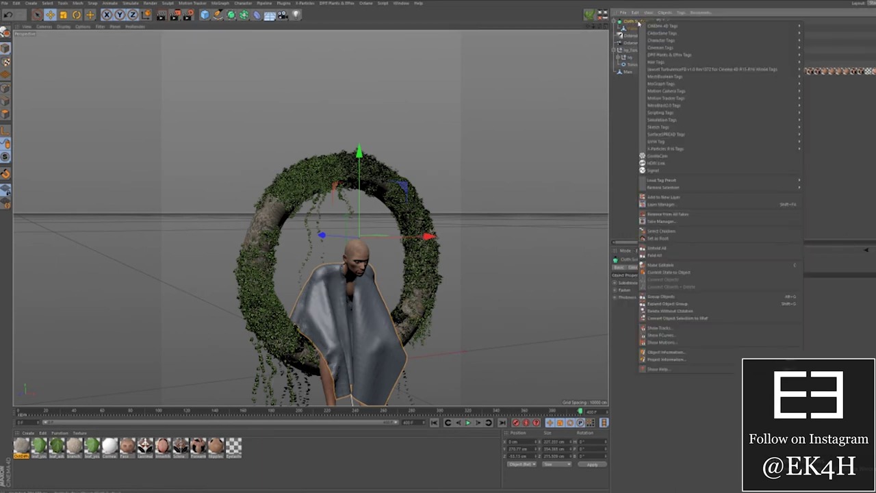
click(687, 272)
key(Delete)
- Keep the Cloth tag on the Cloth Surface null and take the baked plane out to the top of the hierarchy
click(629, 21)
click(614, 22)
click(628, 29)
click(674, 29)
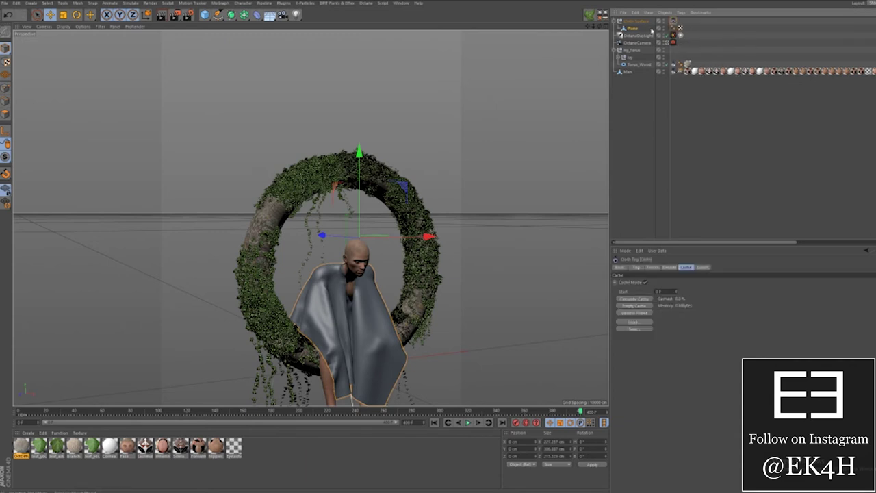
drag(629, 28, 627, 19)
alt+drag(362, 358, 379, 368)
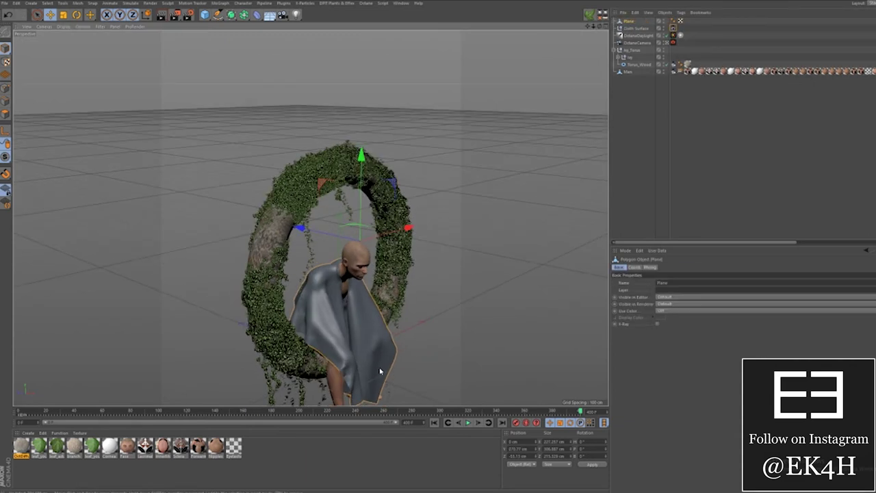
alt+drag(364, 332, 388, 340)
- Parent the cloth plane to the man under a Subdivision Surface in the ivy torus group and delete the man's Cloth Collider tag
click(628, 50)
shift+click(627, 72)
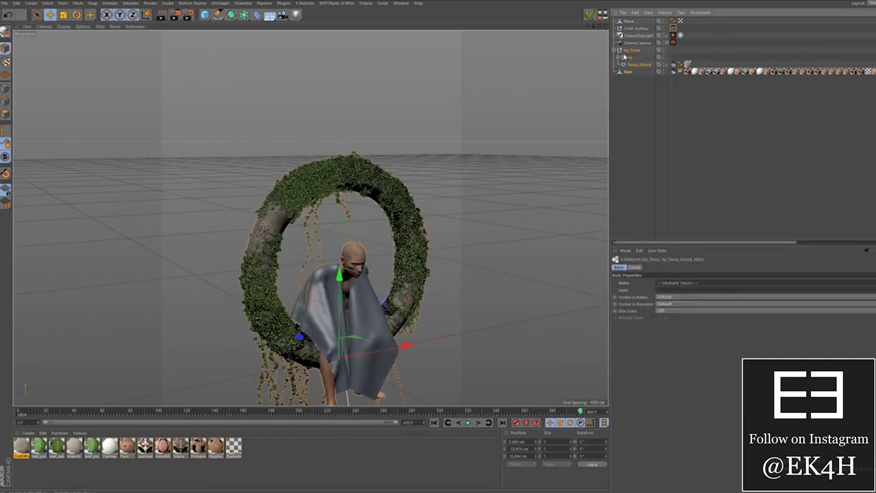
drag(630, 23, 628, 76)
click(244, 15)
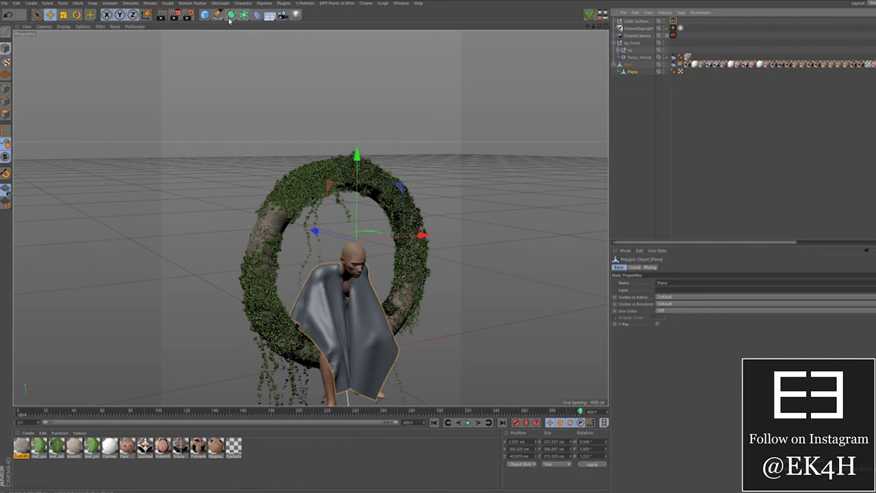
alt+click(230, 15)
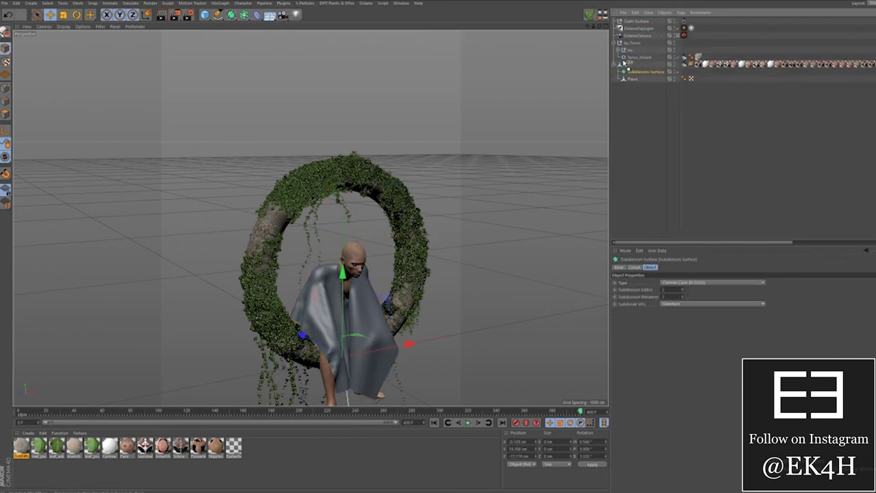
drag(623, 62, 637, 64)
drag(599, 26, 587, 30)
click(685, 72)
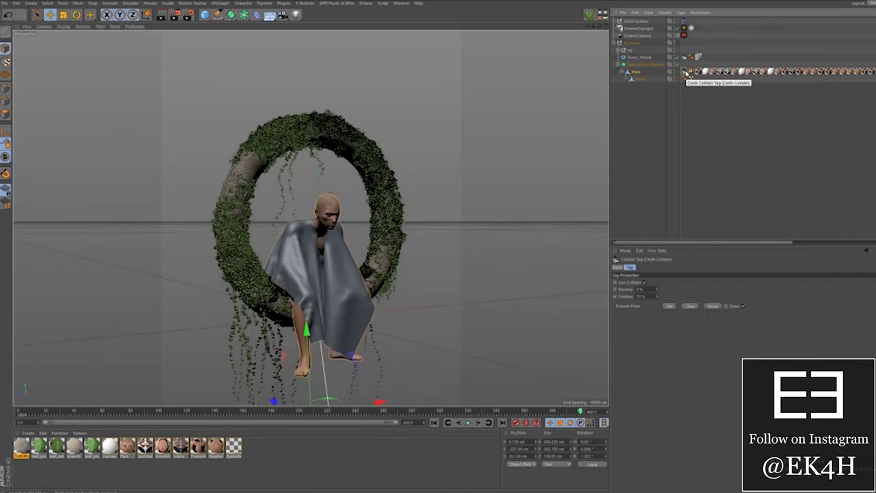
key(Delete)
- Rotate the whole ivy torus group, including the man and cloth, so it tilts backward
click(628, 42)
click(614, 43)
click(76, 14)
drag(336, 298, 297, 231)
key(ctrl+z)
shift+drag(342, 266, 280, 251)
alt+drag(310, 217, 383, 254)
- Create a new plane and size it to 100 cm wide and 600 cm high
drag(204, 14, 269, 38)
drag(668, 282, 561, 292)
text(200)
key(Return)
drag(668, 290, 462, 283)
text(800)
key(Return)
text(100)
key(Return)
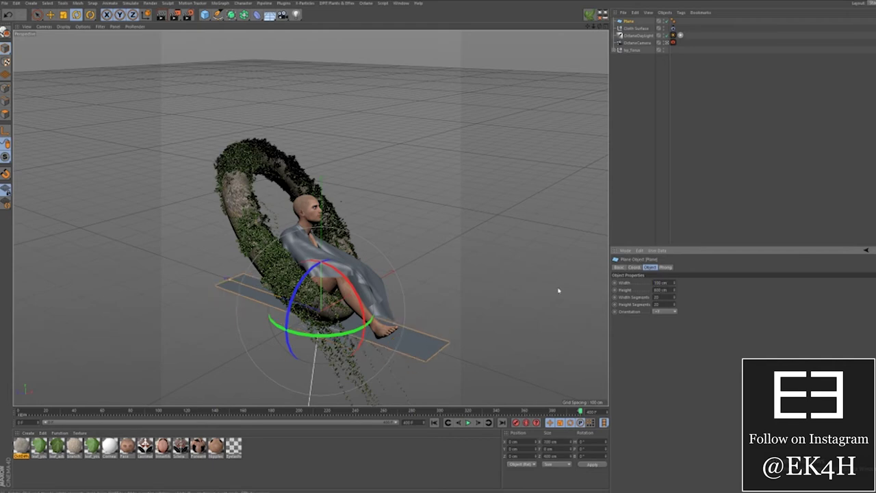
- Raise the long plane above the torus, shift it toward the torus's side and turn it across the ring
key(e)
drag(321, 232, 312, 74)
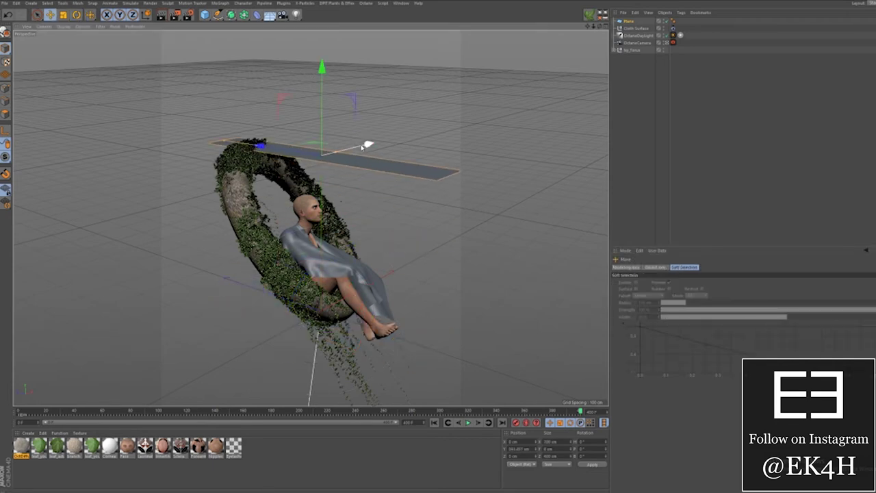
drag(365, 145, 220, 293)
drag(221, 293, 235, 241)
key(r)
drag(232, 275, 276, 251)
key(e)
drag(182, 223, 259, 286)
- Try a further rotation of the long plane and undo the latest transforms
key(t)
key(r)
drag(260, 205, 246, 199)
key(ctrl+z)
key(ctrl+z)
key(ctrl+z)
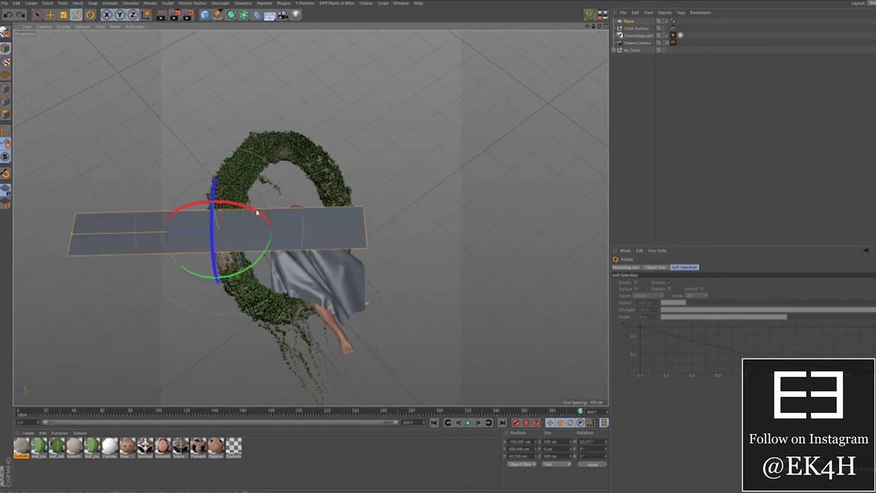
- Fine-tune the long plane's position above the torus and bank it by -20°
alt+drag(337, 228, 356, 266)
key(e)
drag(206, 261, 197, 258)
mouse_move(597, 26)
mouse_down()
mouse_move(601, 37)
mouse_move(601, 26)
mouse_up()
key(r)
- Display the mesh lines in the viewport and raise the long plane's height segments to 60
click(63, 26)
click(84, 44)
click(628, 20)
alt+right_drag(275, 182, 295, 210)
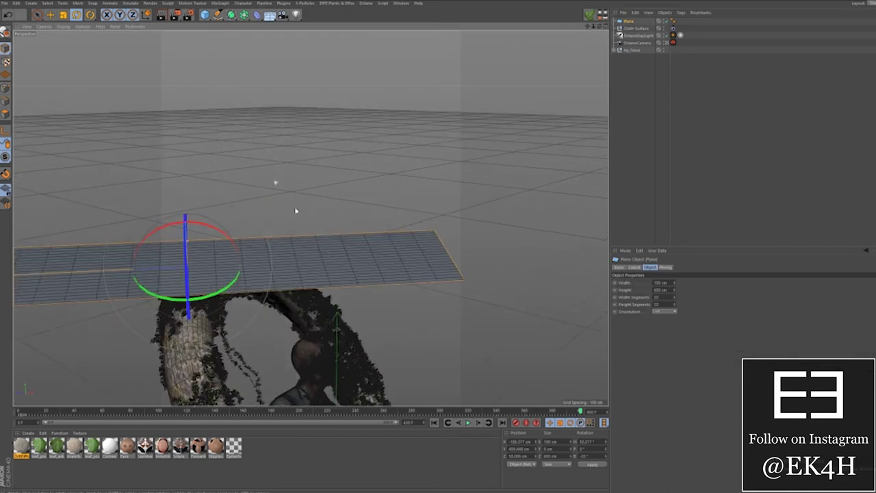
double_click(658, 303)
text(40)
alt+right_drag(220, 275, 287, 281)
double_click(658, 304)
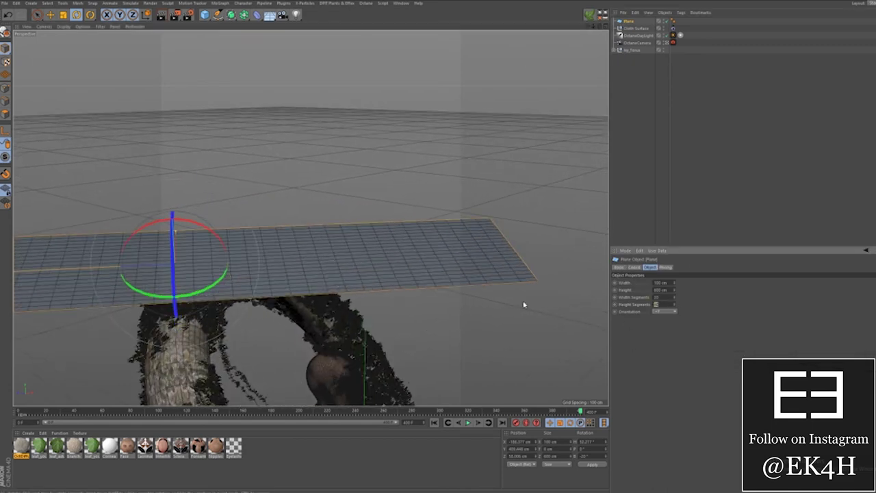
alt+drag(323, 281, 465, 172)
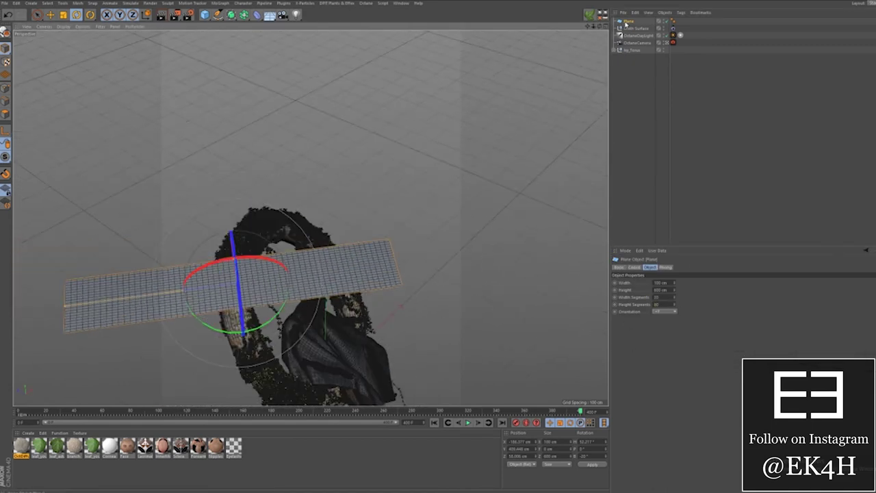
- Copy the existing cloth tag onto the long plane and enable tearing in its tag properties
drag(673, 28, 636, 21)
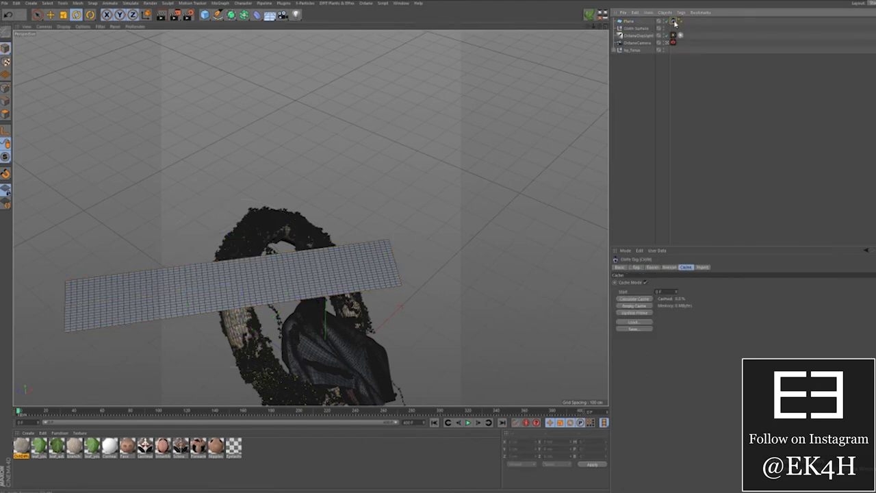
drag(586, 26, 586, 2)
click(652, 268)
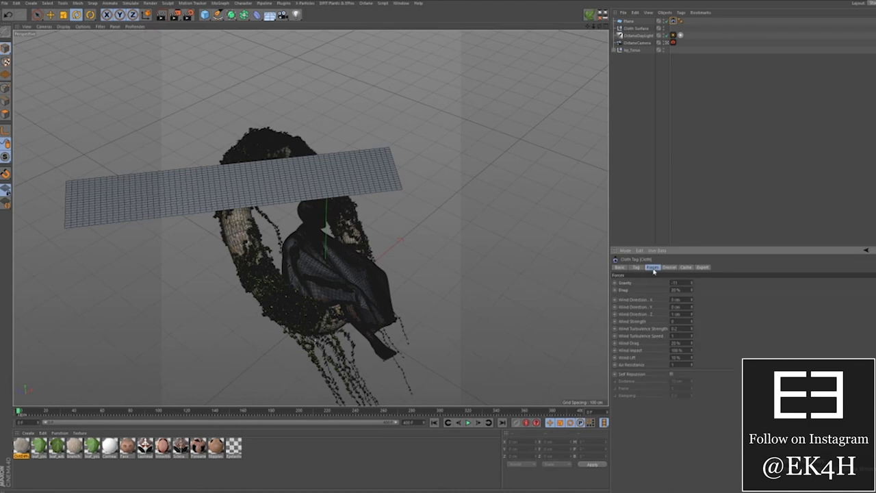
click(640, 267)
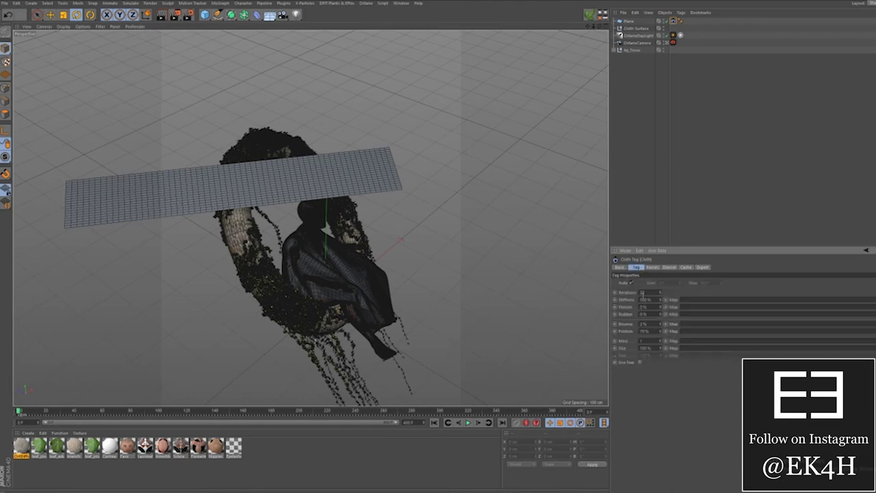
click(639, 362)
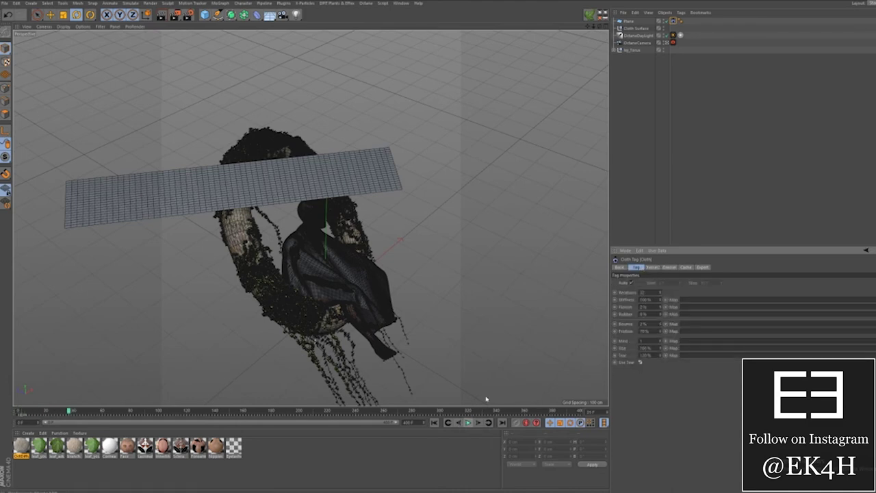
- Convert the long plane to an editable polygon object and review its cloth tag's force, cache, dresser and expert settings
click(627, 22)
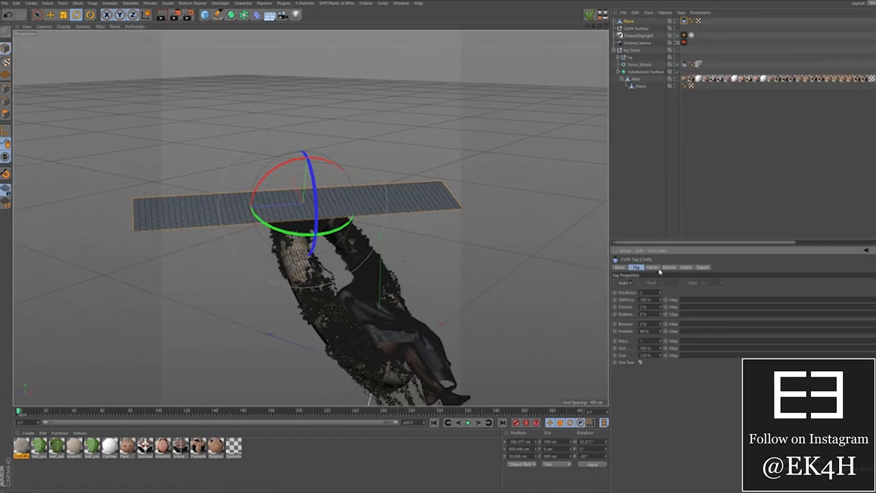
click(653, 267)
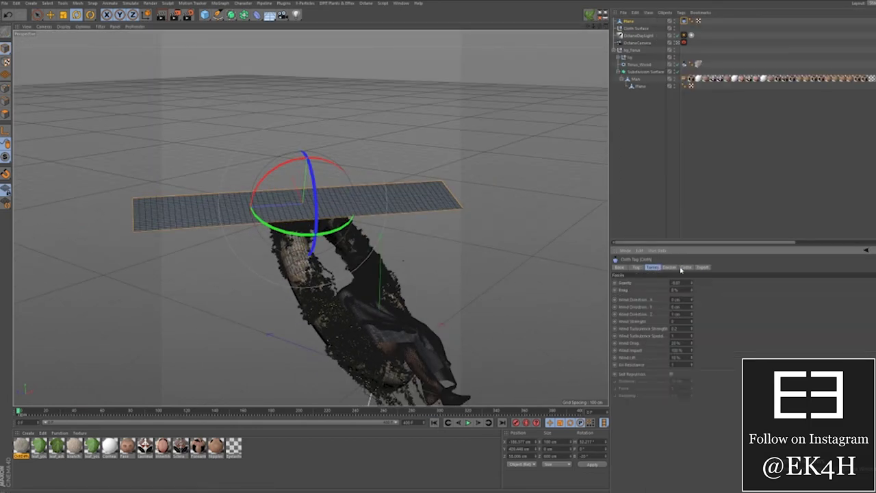
click(681, 267)
click(670, 267)
click(633, 268)
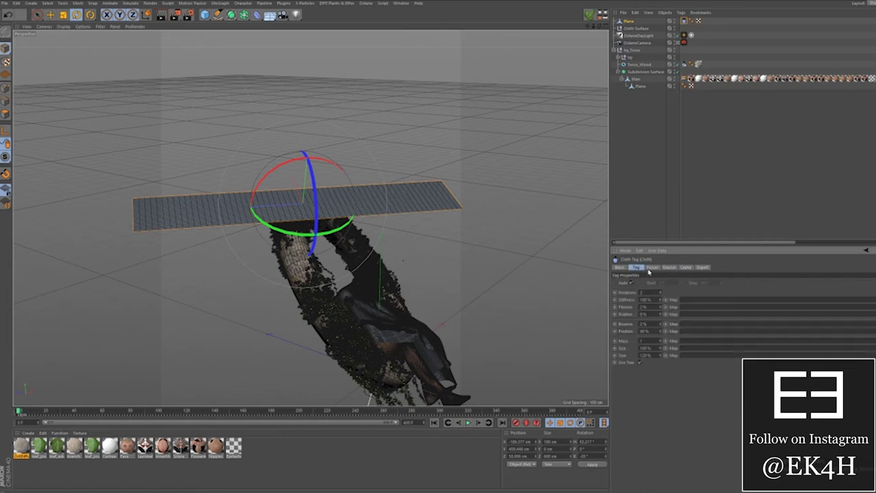
click(703, 268)
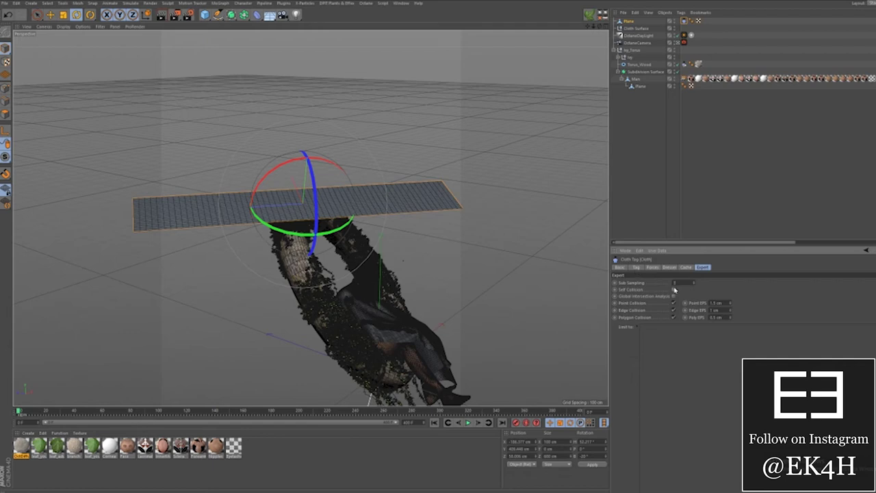
click(637, 267)
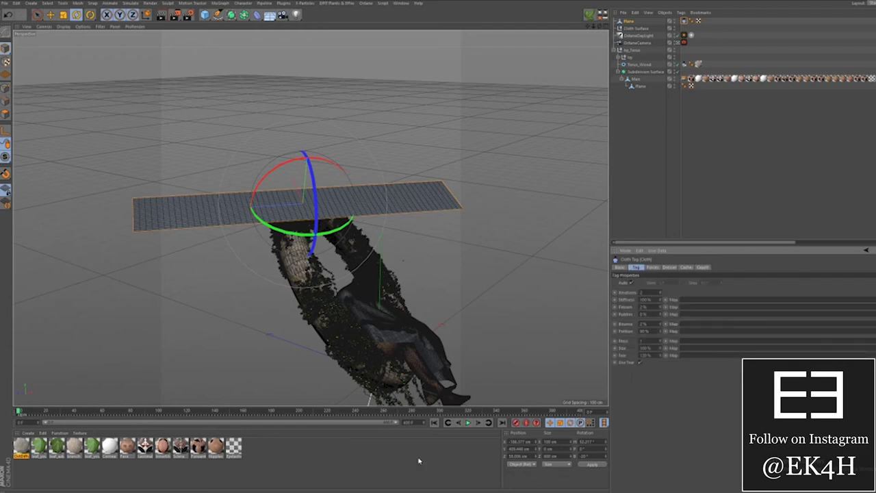
- Run the cloth simulation on the long plane, set its tear value to 200% and run the simulation again
click(471, 423)
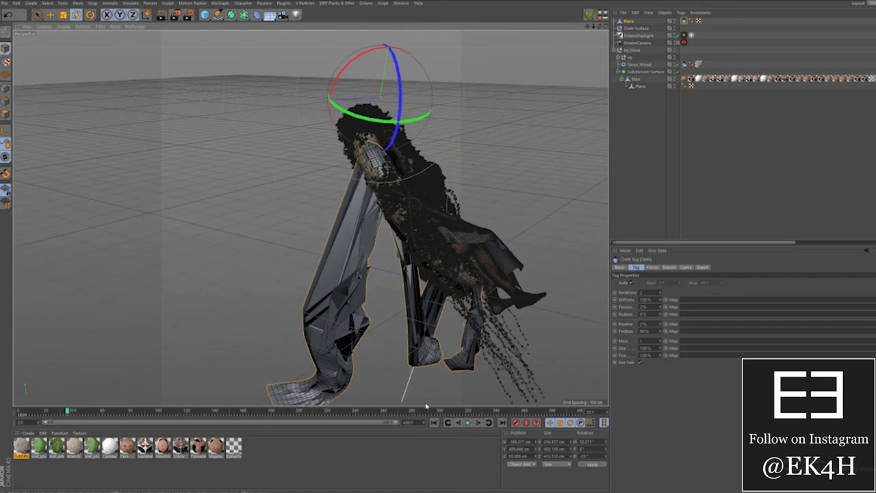
click(434, 422)
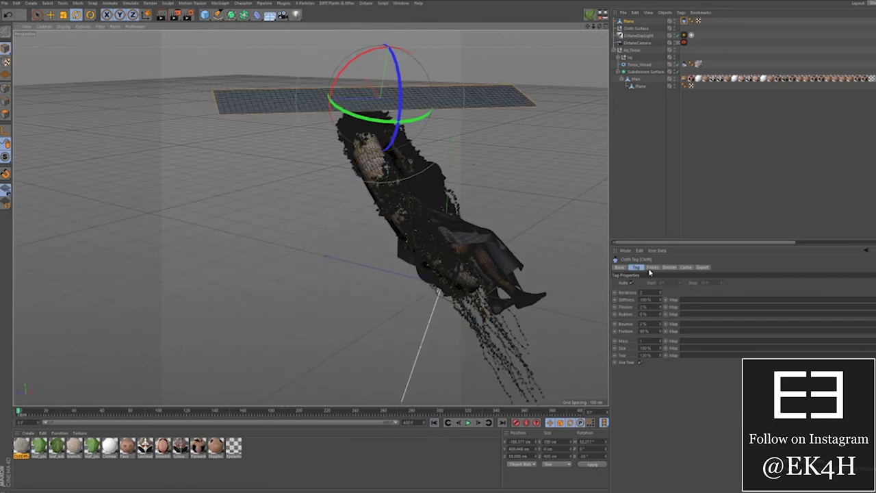
click(645, 355)
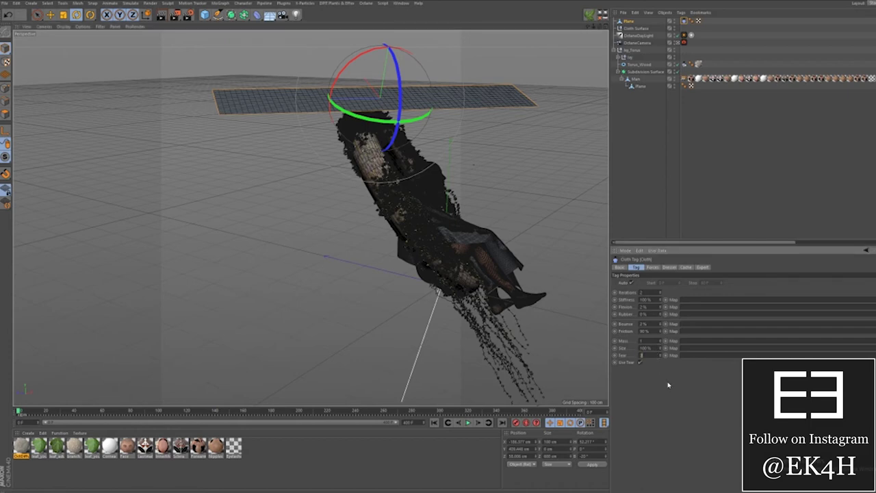
click(468, 422)
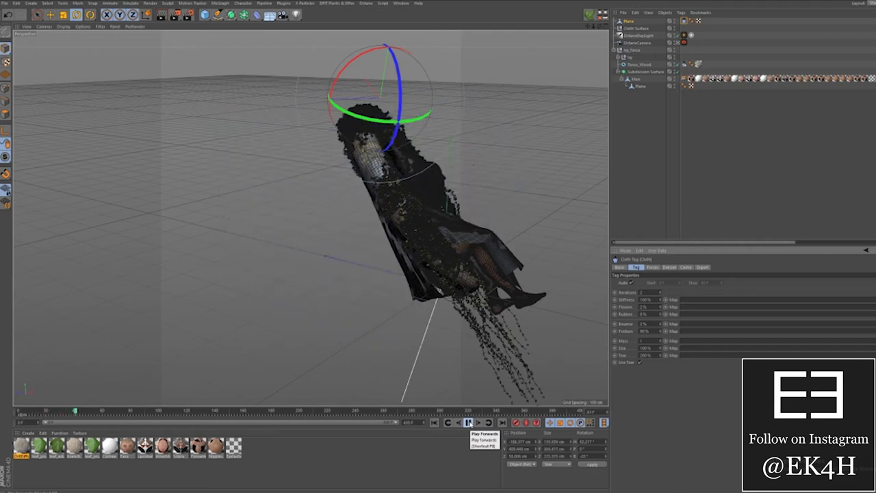
drag(599, 27, 383, 96)
alt+drag(310, 218, 310, 217)
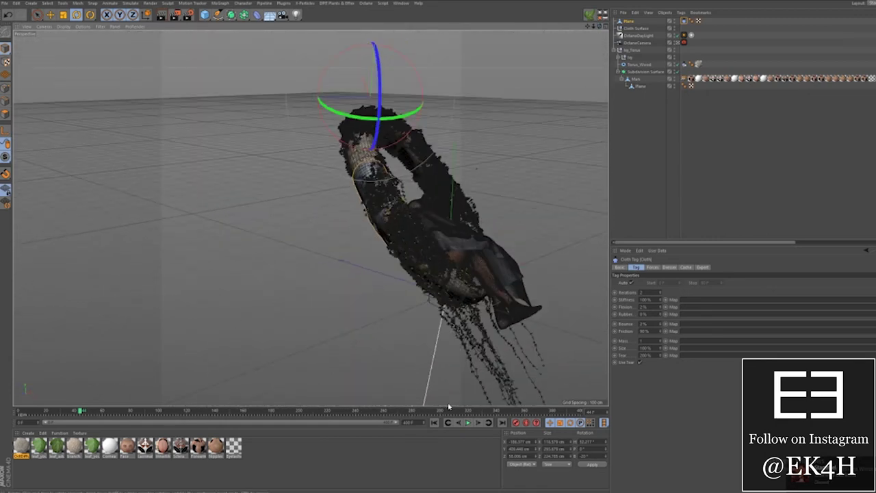
click(434, 422)
- Rotate the torus group to lie flat beneath the long plane and transfer the plane's cloth tag to a new null
click(636, 50)
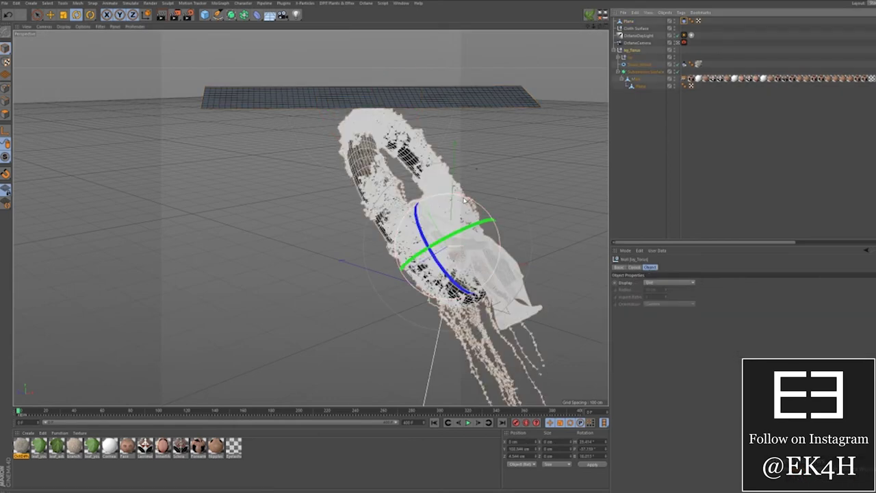
drag(477, 218, 424, 205)
drag(600, 27, 562, 157)
drag(208, 15, 233, 24)
click(684, 28)
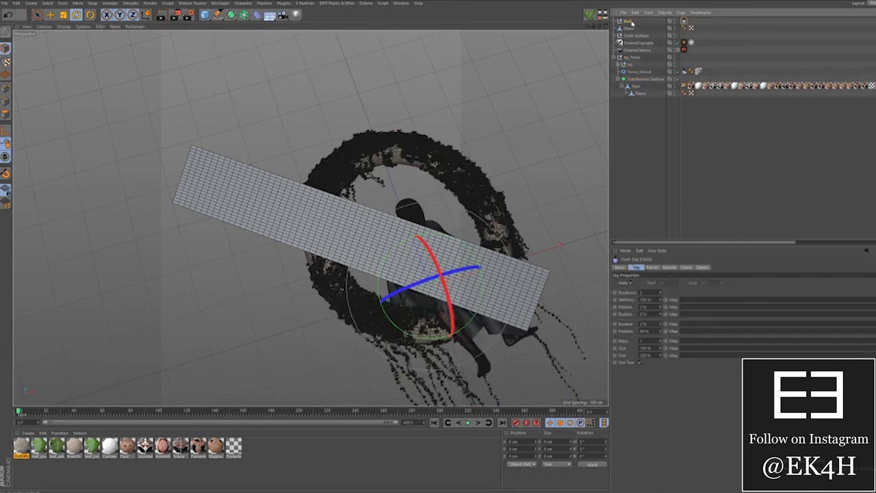
- Lower the long plane close to the flat torus and shift it diagonally across the ring's side
click(625, 28)
drag(599, 28, 540, 44)
click(49, 14)
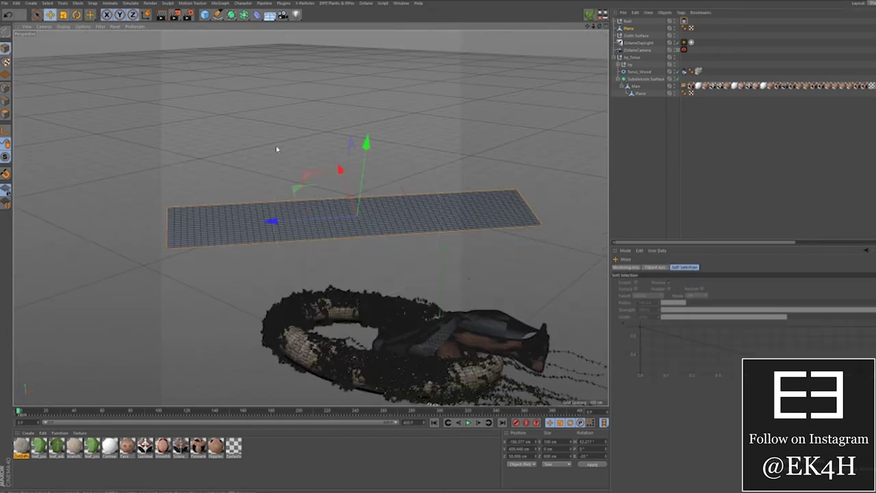
drag(417, 205, 373, 295)
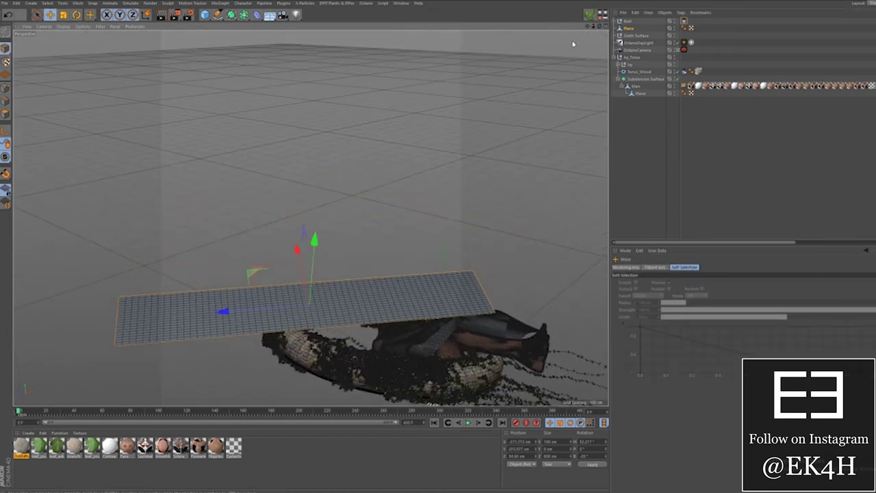
drag(599, 26, 599, 136)
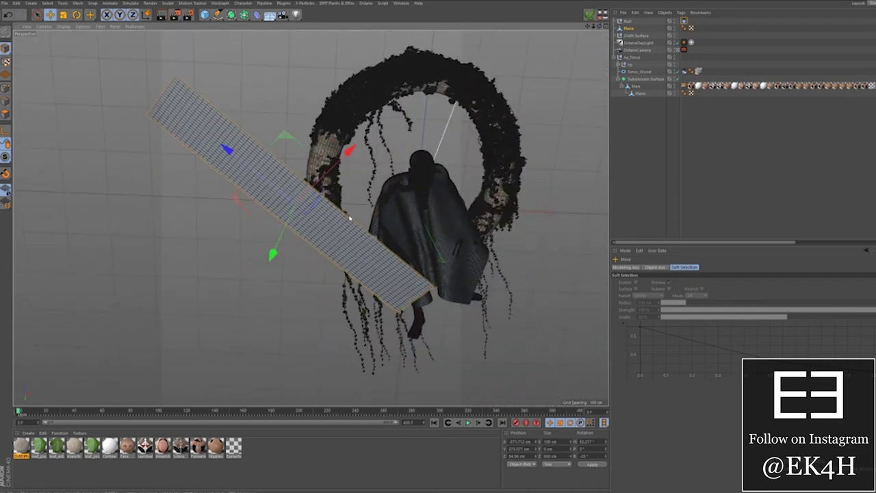
drag(349, 217, 302, 143)
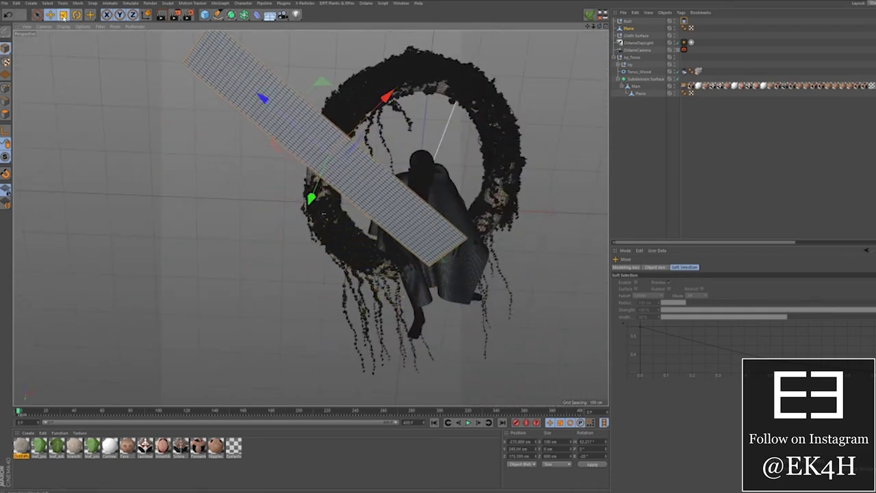
- Scale down, narrow and rotate the long plane over the ring, and nest it under a cloth surface object
drag(164, 67, 136, 70)
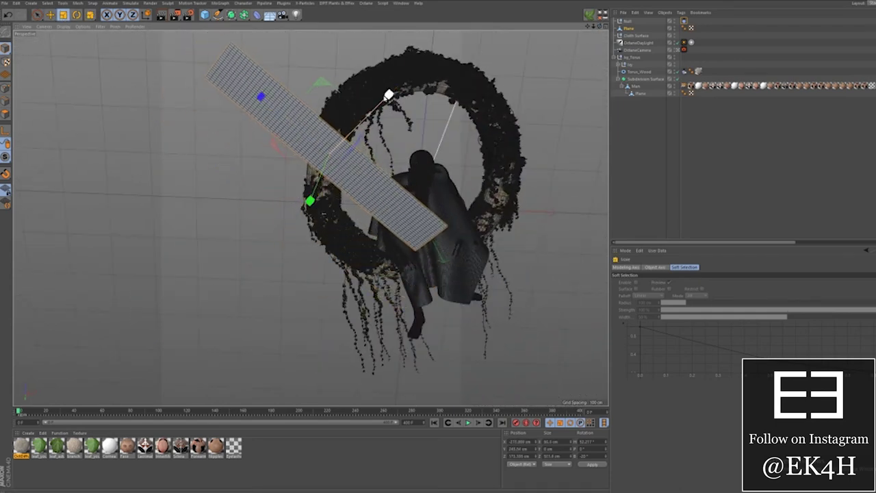
drag(387, 96, 312, 130)
click(75, 15)
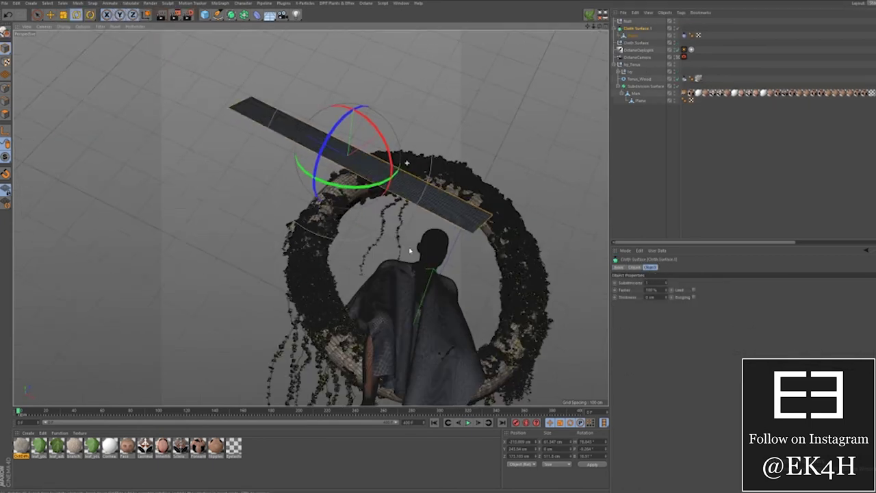
- Play the simulation of the two overlapping cloth strips and set the viewport to Gouraud shading without mesh lines
click(468, 422)
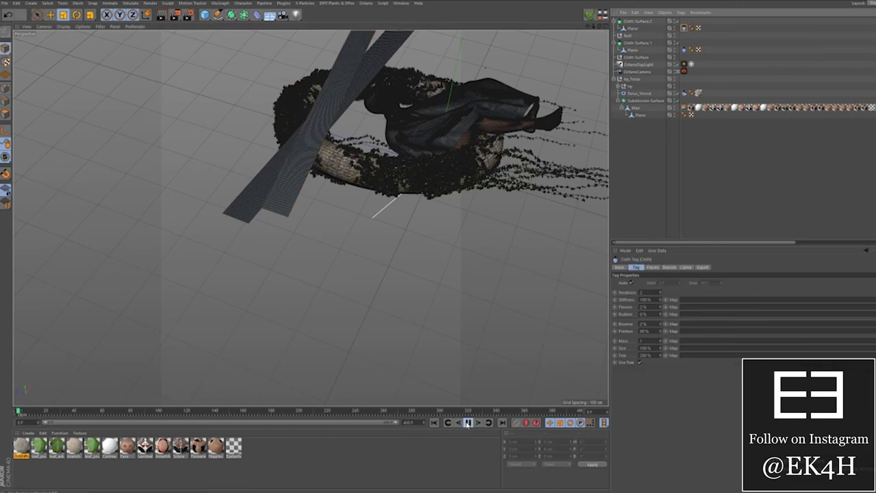
click(468, 422)
alt+drag(373, 294, 373, 233)
click(63, 26)
click(75, 37)
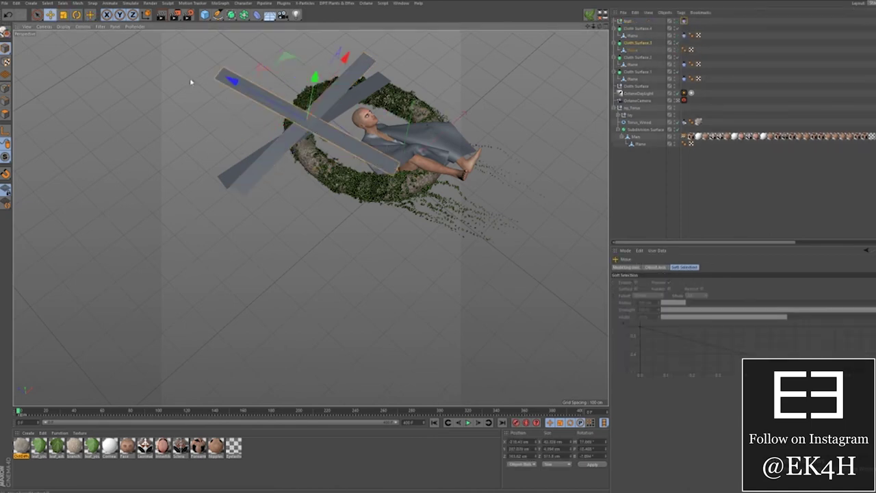
- Position additional duplicated cloth strips across the ring and rescale the newest strip's plane
alt+drag(192, 82, 479, 51)
click(683, 50)
click(627, 21)
click(632, 35)
alt+drag(479, 82, 215, 209)
key(t)
drag(290, 109, 356, 27)
drag(184, 153, 146, 149)
- Display the mesh lines, copy the null's cloth tag to the Cloth Surface 4 plane and play the simulation
click(637, 28)
key(n)
key(b)
drag(683, 21, 654, 36)
alt+drag(411, 157, 223, 377)
key(F8)
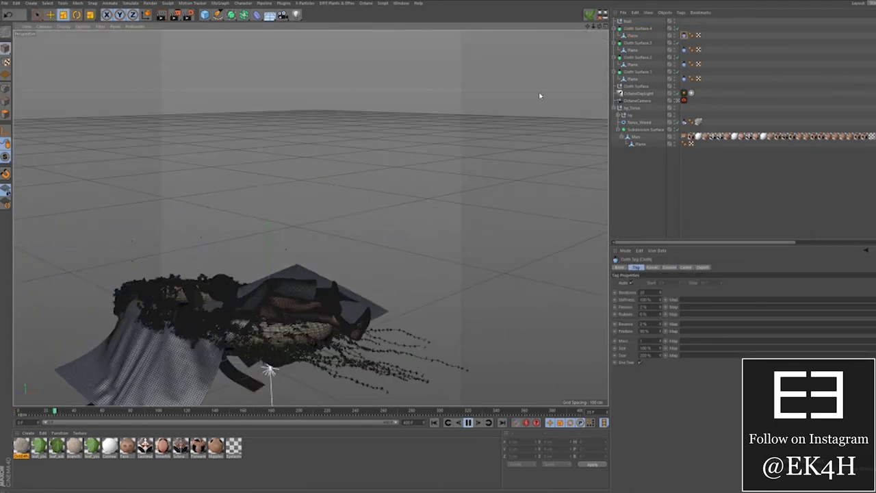
- Rewind the simulation and narrow the Cloth Surface 4 plane into a long thin strip across the torus
alt+drag(575, 48, 175, 234)
key(shift+f)
click(175, 233)
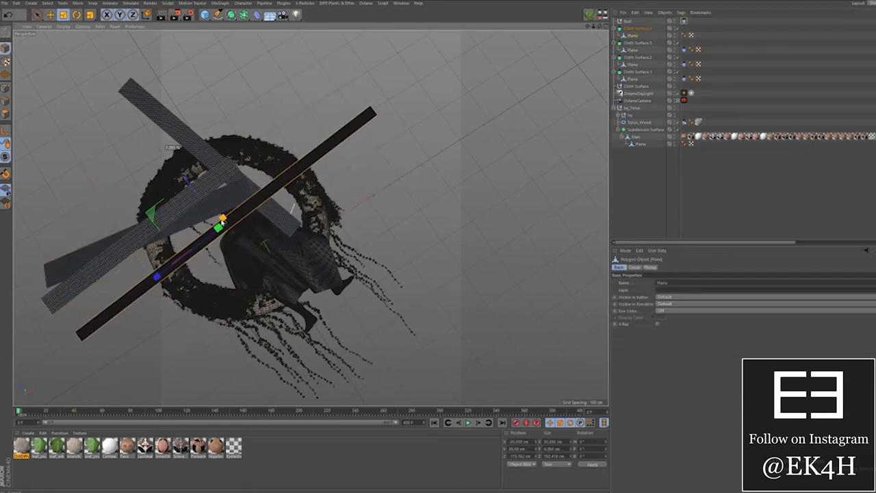
key(e)
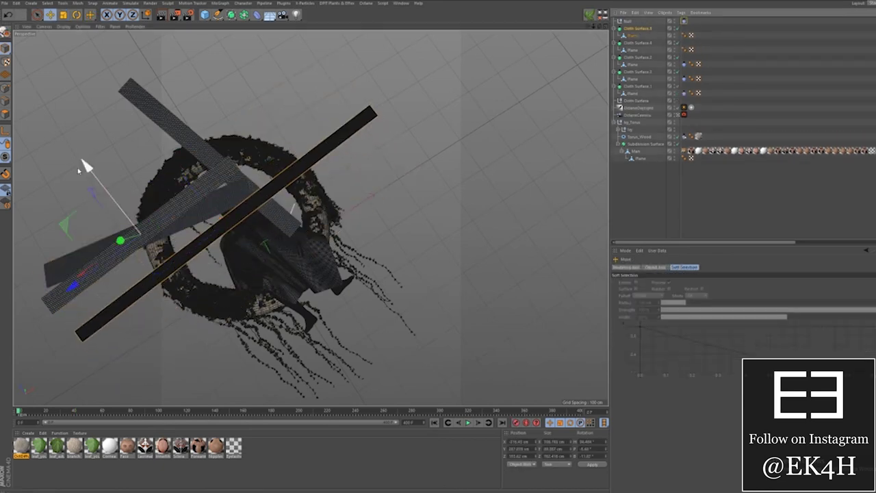
- Arrange duplicated thin strips in parallel above the ring, give them cloth tags and group all strips under EXTRA_CLOTH
click(683, 49)
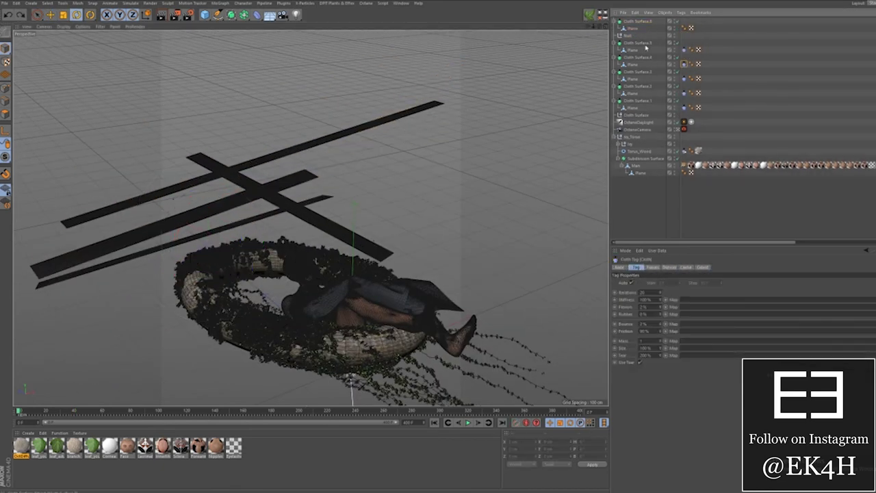
click(161, 195)
key(e)
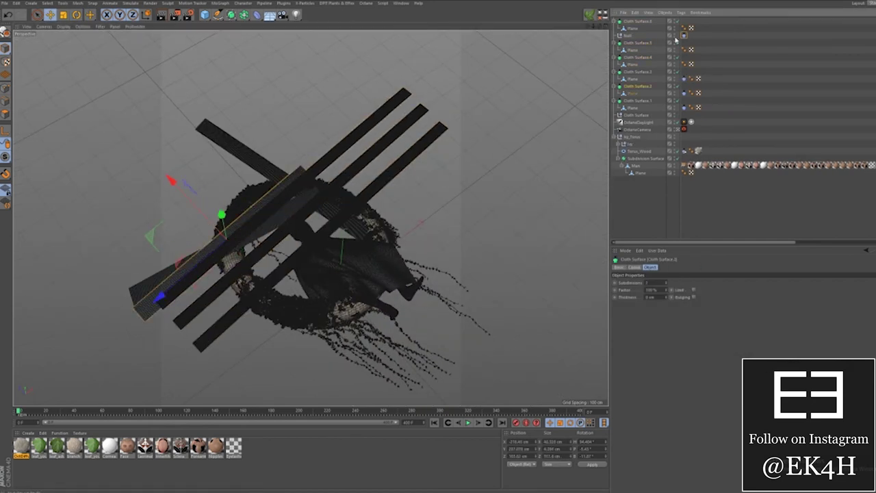
click(685, 43)
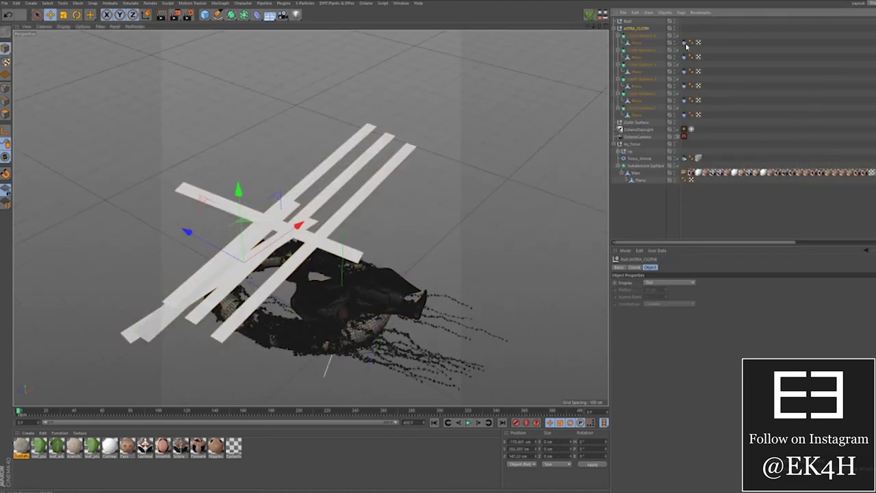
- Calculate the cache for the cloth tags of all six strips together and play the draping simulation
click(684, 43)
ctrl+click(684, 57)
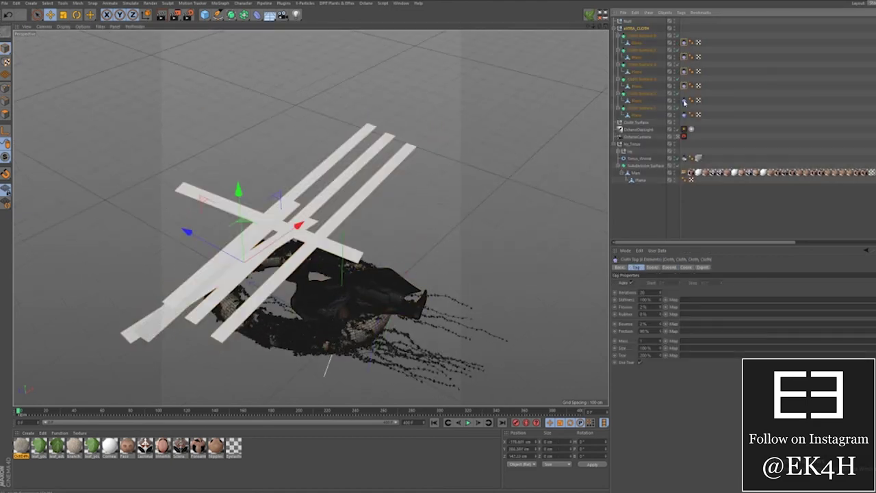
click(687, 267)
click(637, 294)
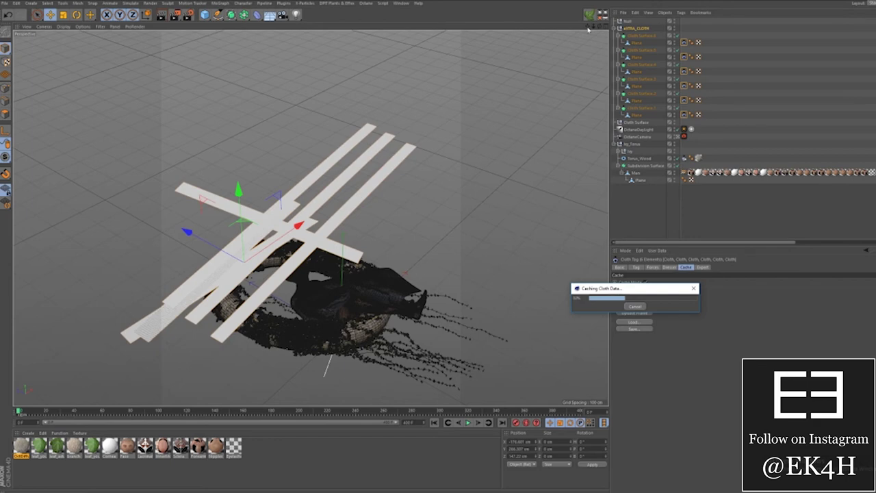
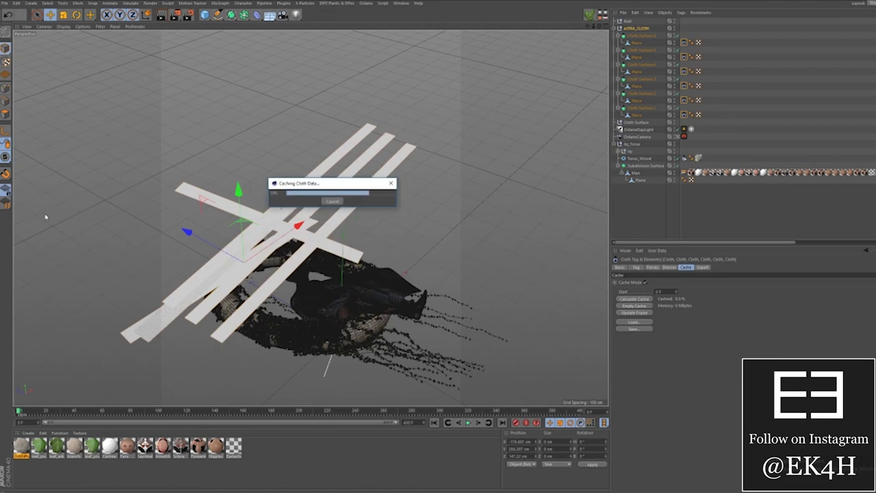
click(468, 422)
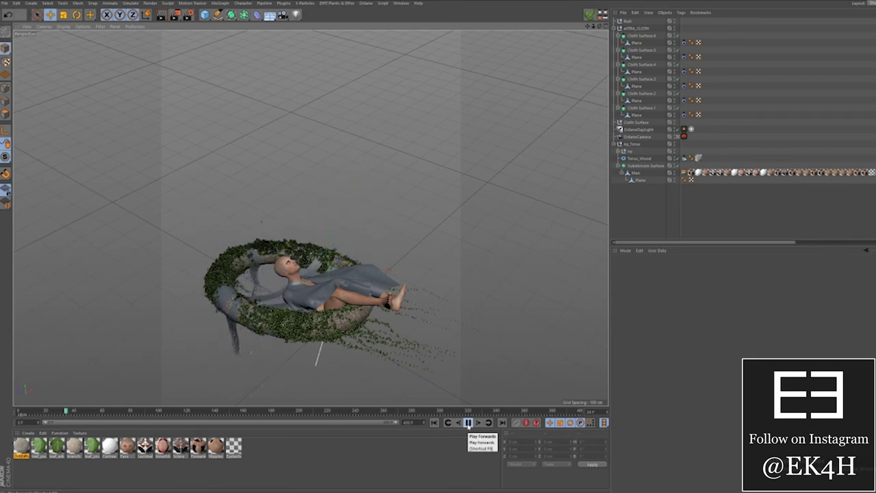
alt+drag(432, 308, 391, 355)
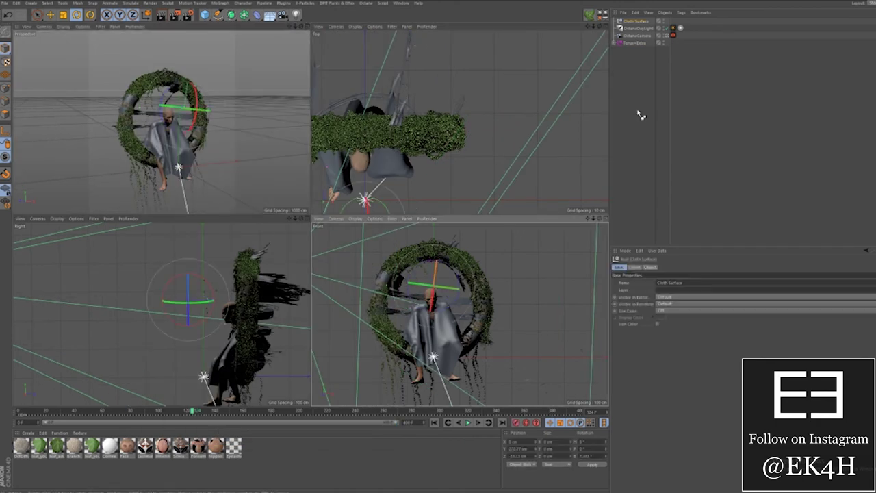
- Rotate the Torus+Extra group slightly and delete the leftover Cloth Surface null
click(635, 43)
drag(430, 294, 449, 303)
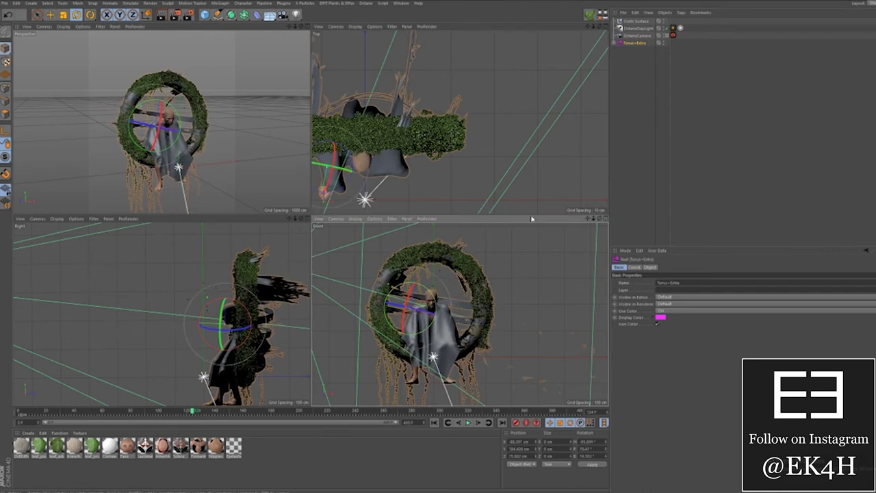
click(628, 22)
key(Delete)
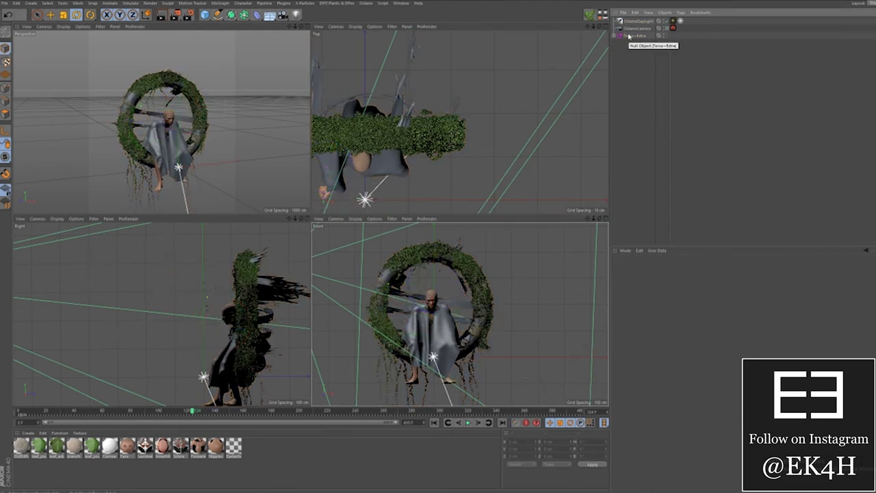
- Create a new Octane glossy material and name it Cloth
click(211, 79)
click(234, 118)
double_click(26, 449)
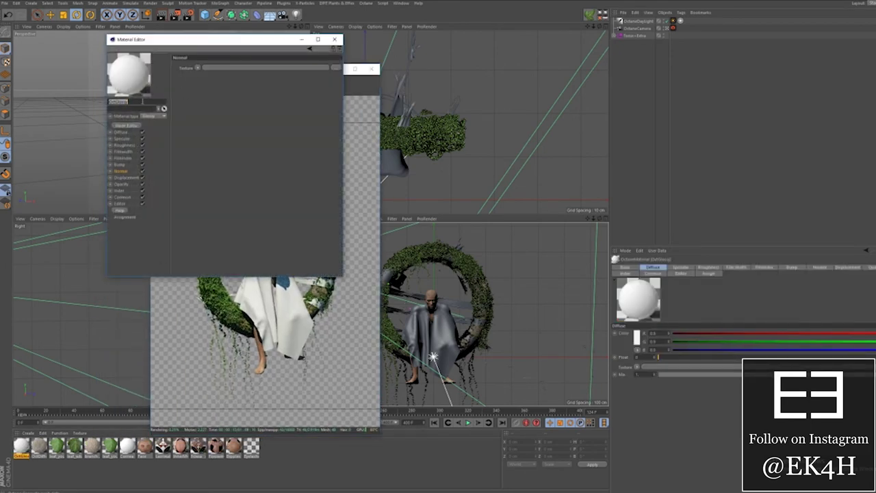
text(Cloth)
key(Return)
- Load the red fabric's colour, specular and roughness images into the matching Cloth material channels without copying them to the project
click(121, 133)
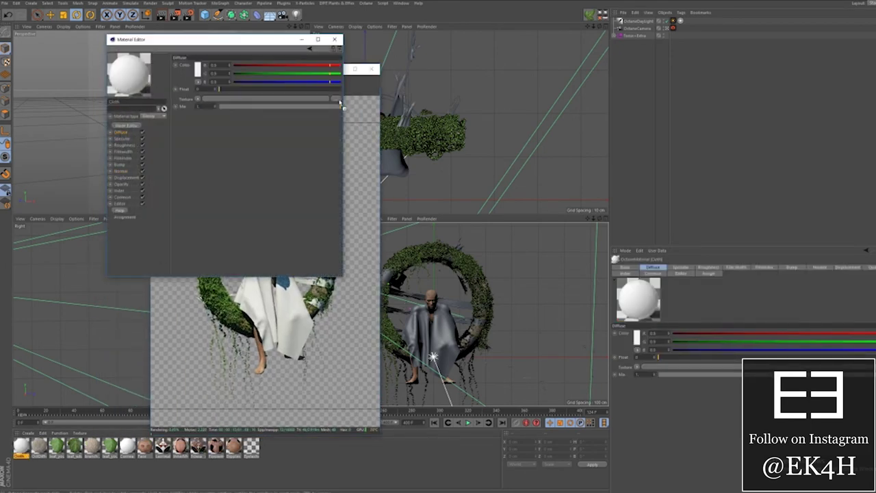
drag(341, 102, 335, 99)
click(122, 138)
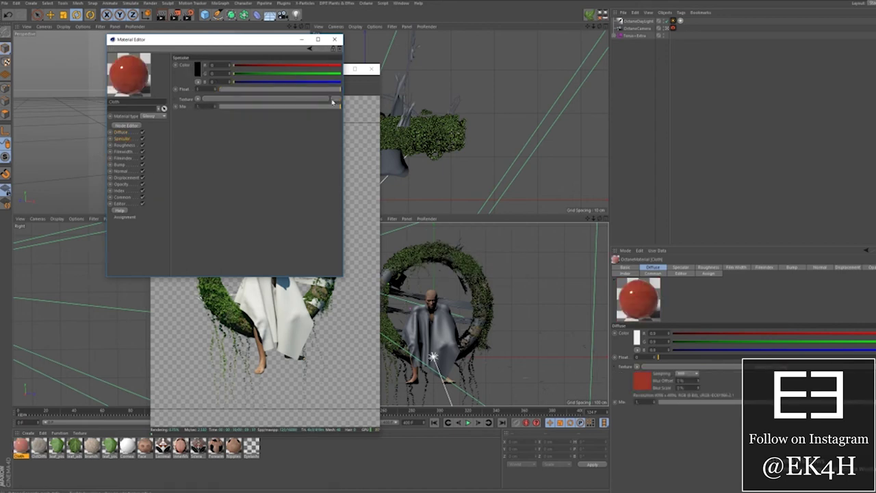
click(500, 270)
click(124, 145)
click(335, 98)
click(500, 271)
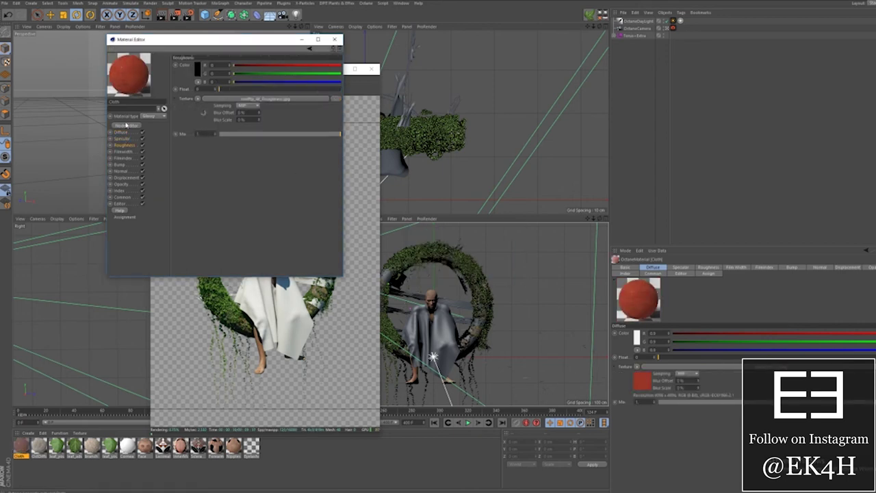
- Set the Cloth material's specular texture mix to 1 and lower its roughness texture mix
click(122, 138)
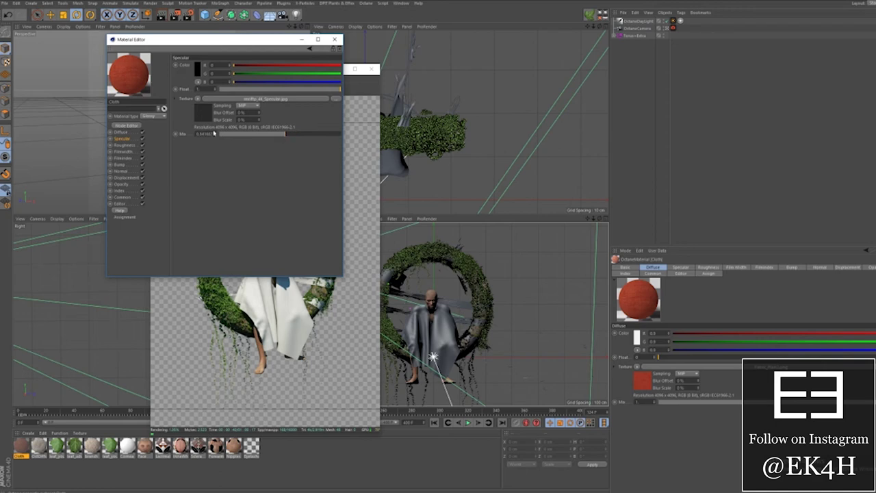
click(336, 136)
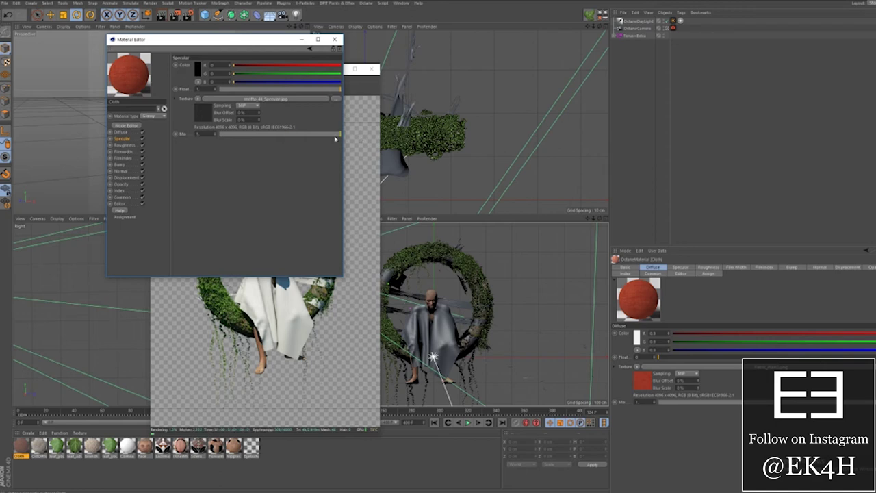
click(122, 146)
click(288, 135)
- Load the fabric's normal image into the Cloth material's Normal channel, copying it to the project location
click(119, 165)
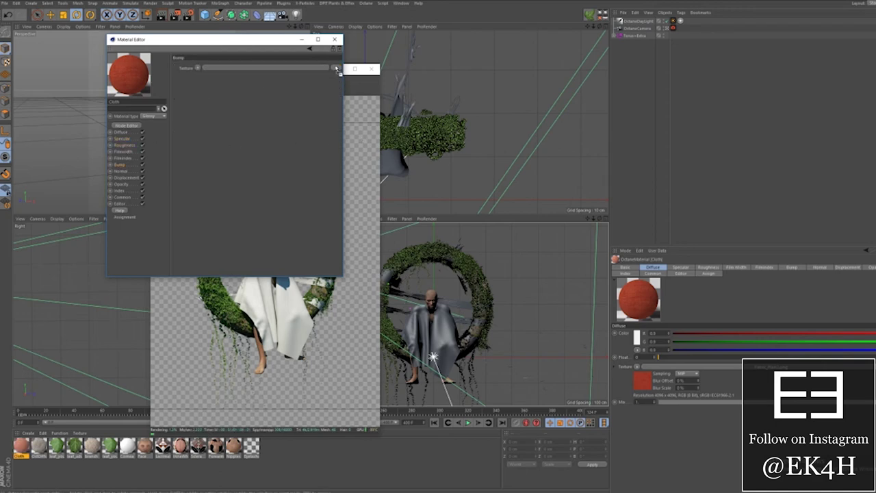
click(121, 171)
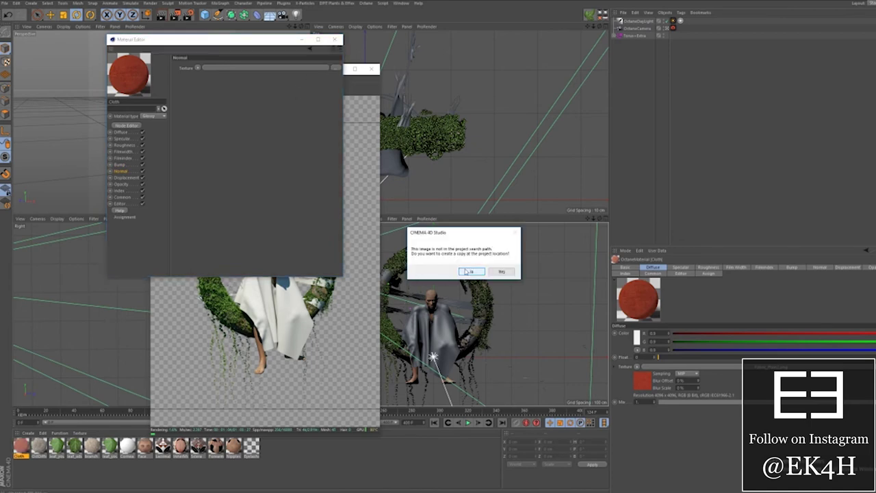
click(466, 271)
click(334, 39)
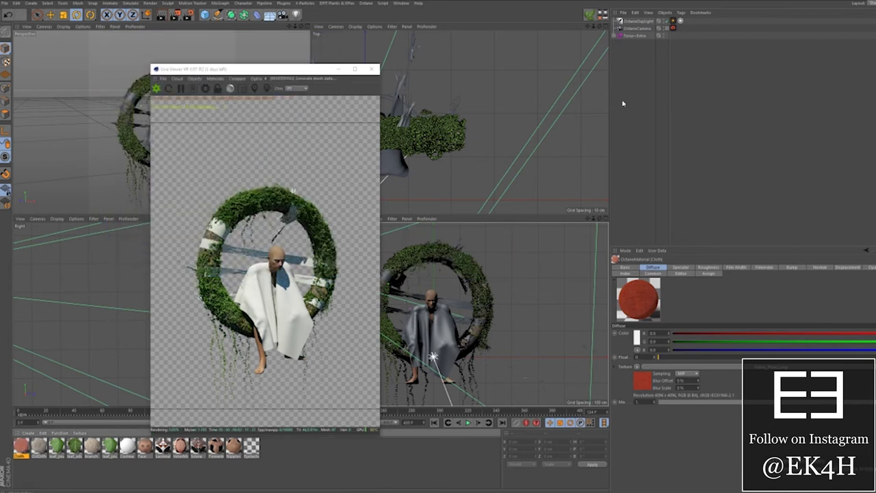
- Apply the Cloth material to the first strip's plane under EXTRA_CLOTH and copy its texture tag to the other strips' planes
click(614, 36)
click(618, 42)
drag(21, 446, 640, 57)
ctrl+drag(701, 57, 700, 71)
ctrl+drag(700, 71, 701, 100)
ctrl+drag(701, 100, 701, 130)
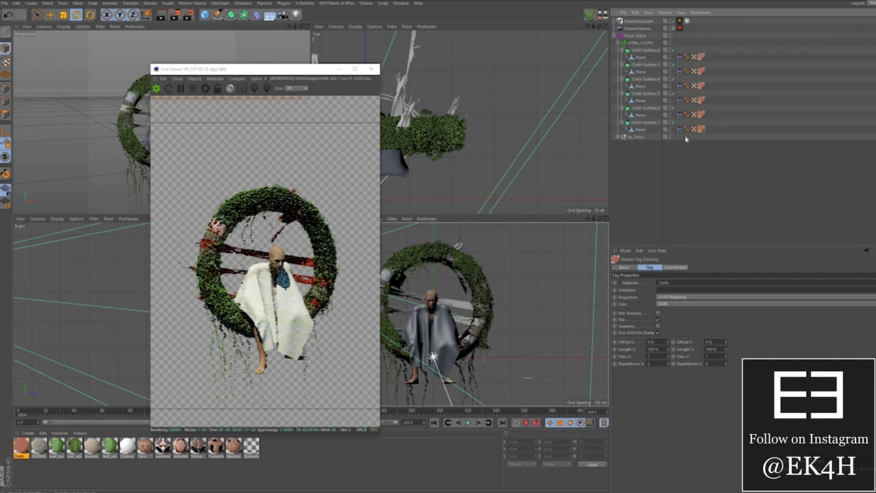
- Copy the Cloth texture tag to the Man_cloth object inside the torus group and close the render preview
click(619, 138)
click(705, 173)
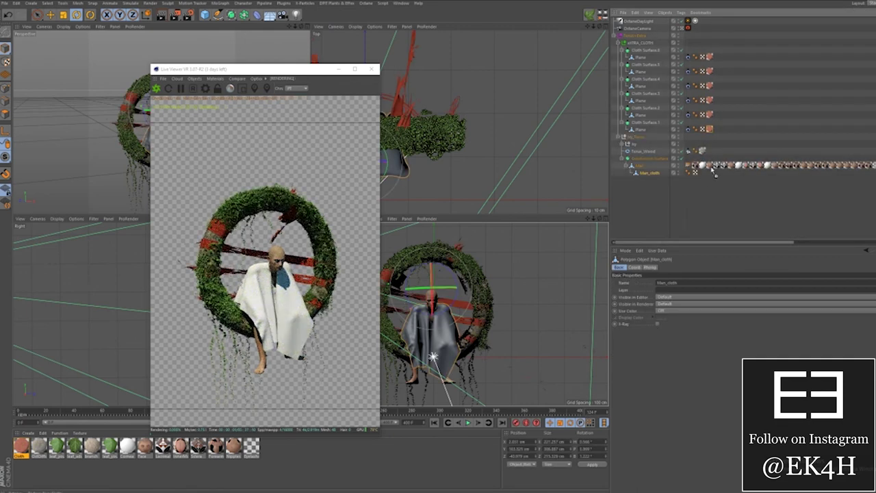
ctrl+drag(704, 174, 703, 173)
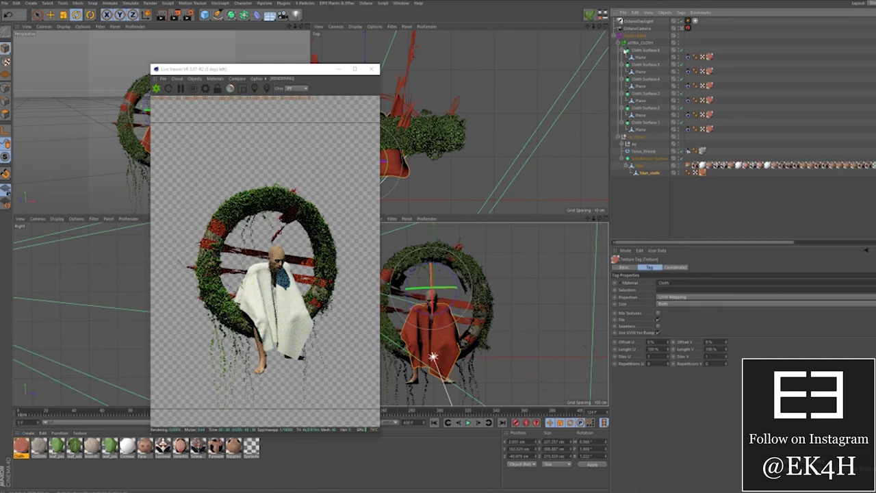
click(372, 69)
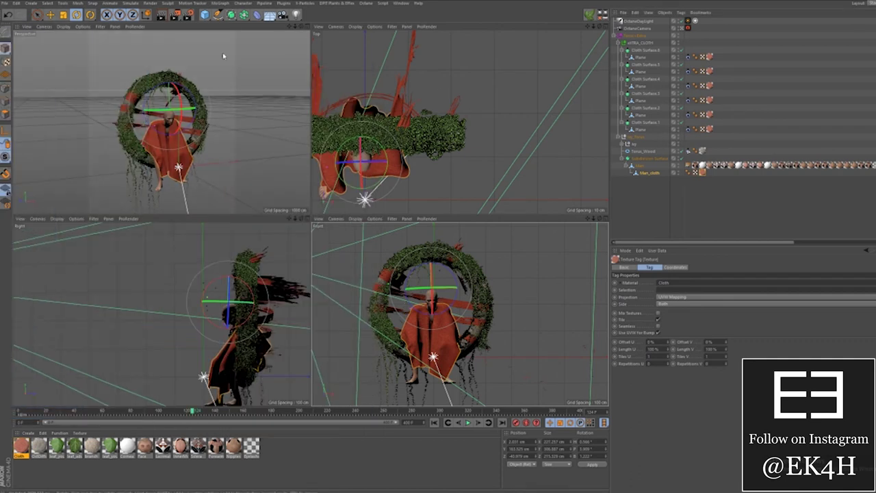
- Maximize the perspective view and rotate the whole Torus+Extra group slightly
click(308, 26)
click(615, 36)
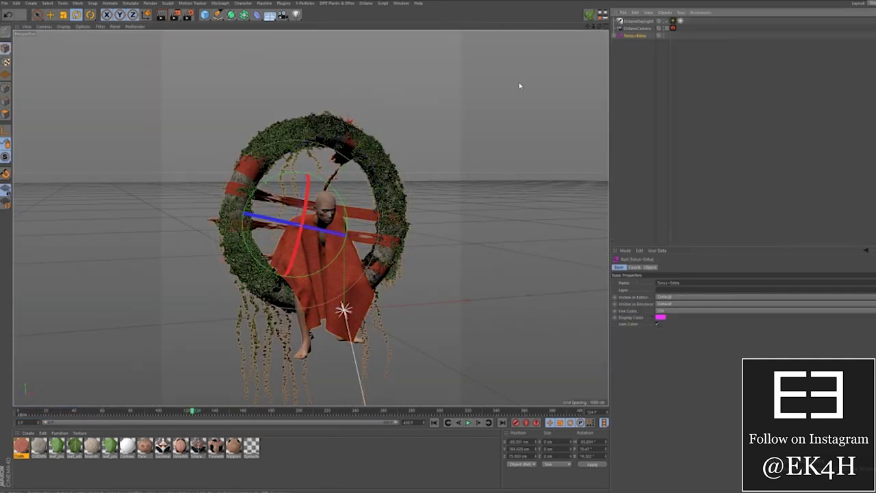
drag(275, 179, 279, 177)
drag(303, 212, 315, 228)
- Show the OctaneCamera's grid, diagonal, triangle, golden section, golden spiral and crosshair composition guides and reframe the torus with them
click(672, 28)
click(641, 28)
click(849, 268)
click(647, 297)
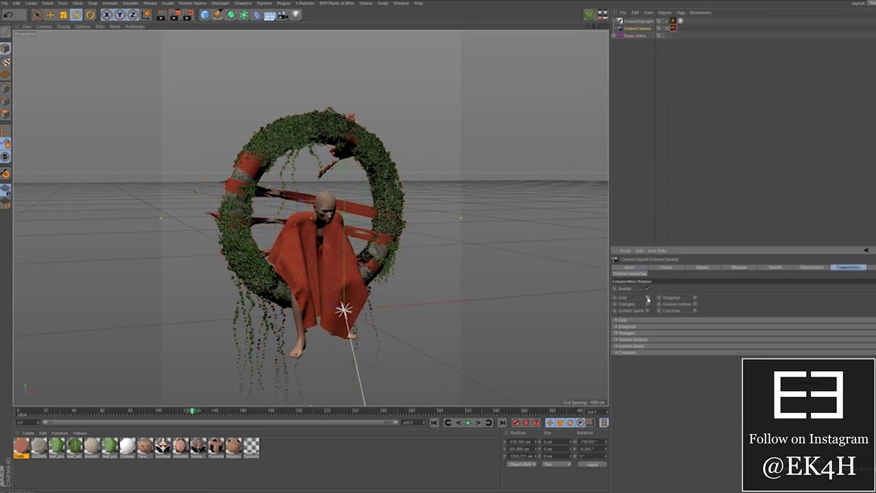
click(648, 304)
click(647, 311)
click(694, 297)
click(694, 304)
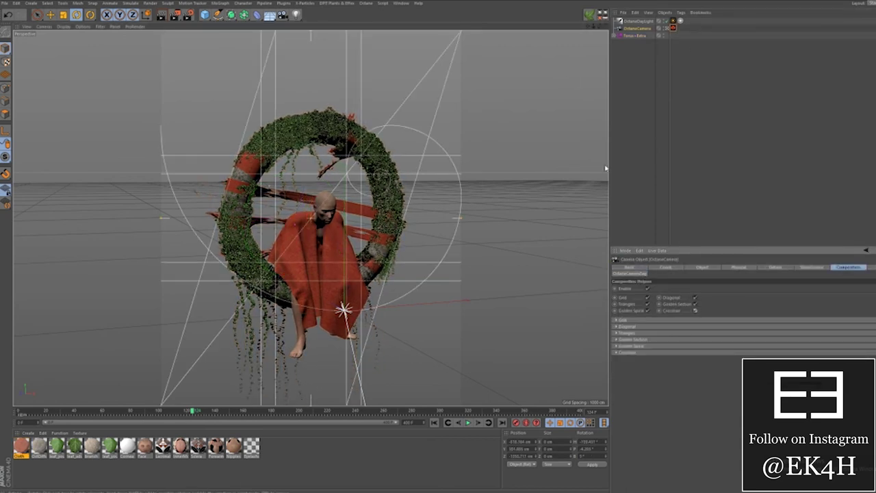
drag(588, 27, 593, 22)
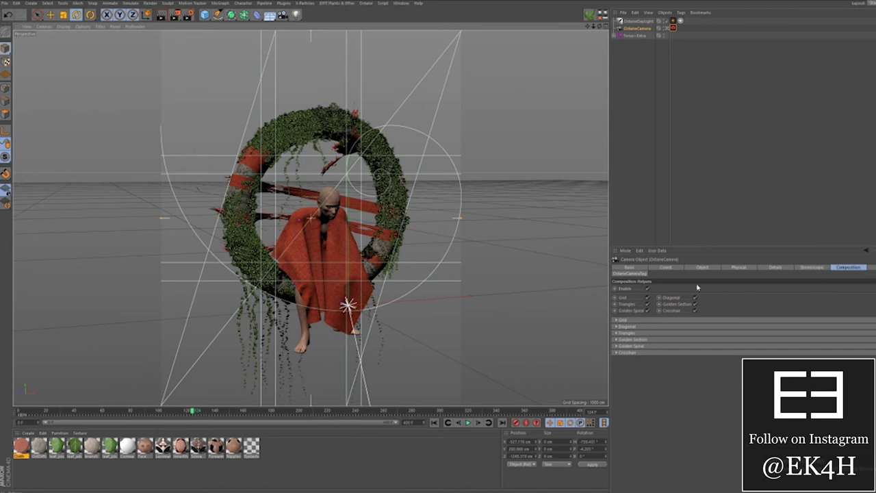
- Disable the composition helpers and lock the OctaneCamera with a Protection tag
click(647, 288)
right_click(638, 28)
click(828, 148)
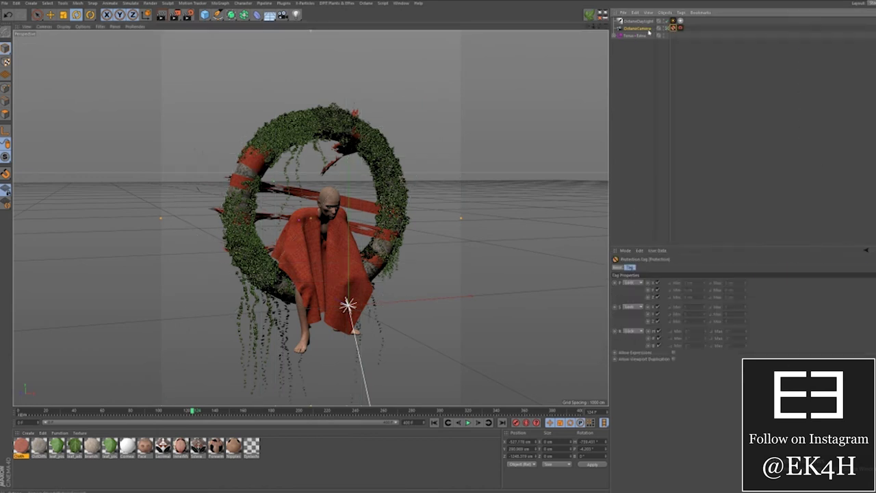
- Duplicate the OctaneCamera, delete the copy's Protection tag and name the copy Free_cam
ctrl+drag(646, 29, 649, 25)
click(673, 28)
key(Delete)
double_click(641, 28)
text(e)
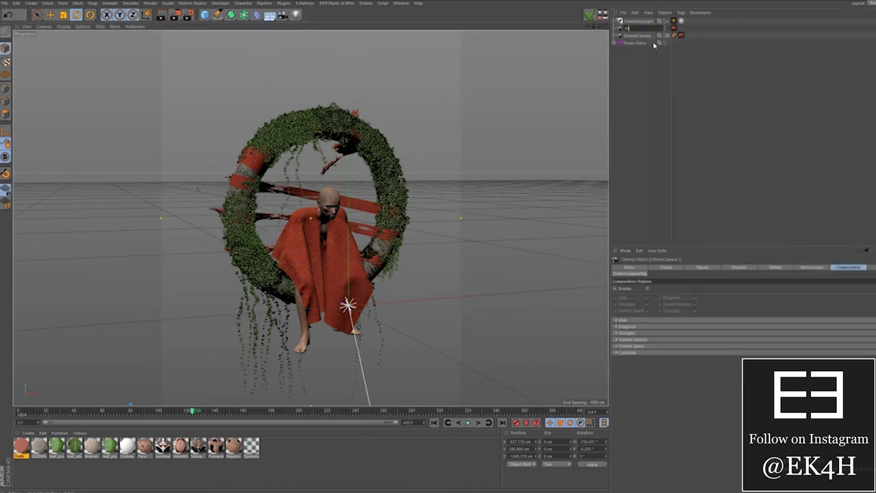
text(ree_cam)
key(Return)
- Save the scene and open a new Octane diffuse material in the Octane Node Editor
click(636, 36)
click(5, 3)
click(28, 56)
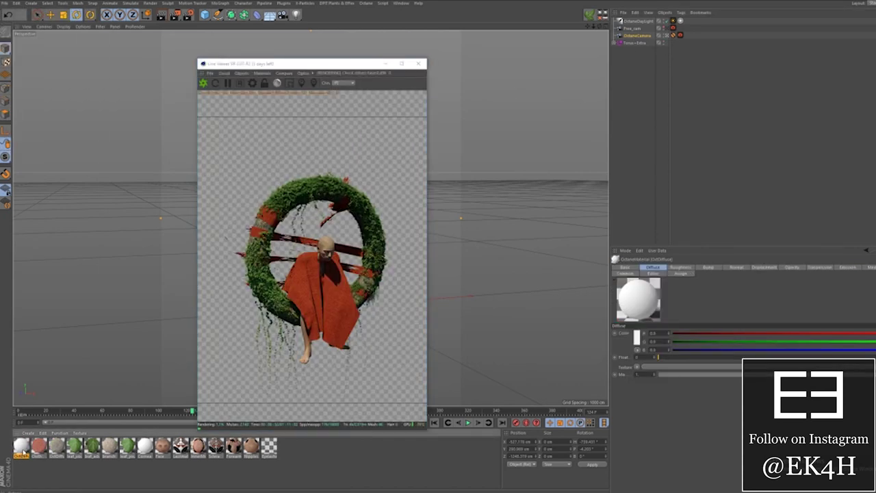
double_click(22, 446)
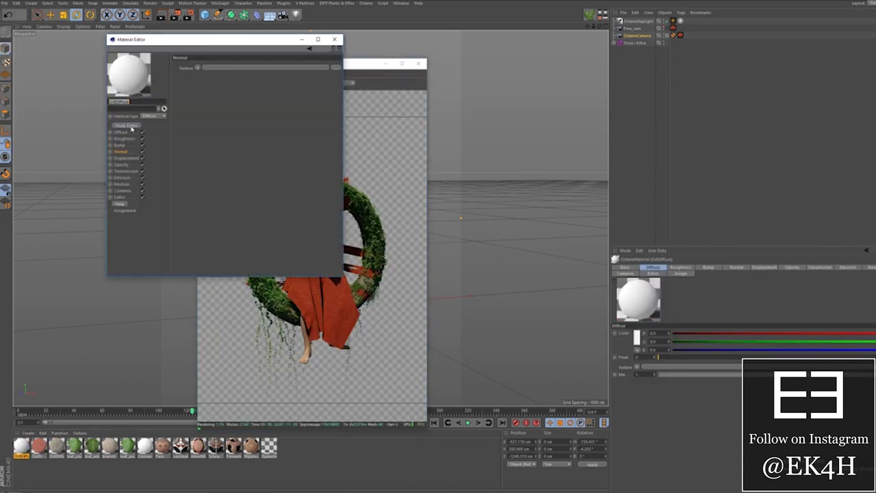
click(129, 126)
- Add two RGB Spectrum nodes and a Blackbody Emission node beside the OctDiffuse material node
drag(229, 198, 287, 186)
click(215, 146)
text(rg)
drag(164, 165, 212, 223)
text(bl)
drag(215, 147, 204, 234)
- Set the first RGB Spectrum node's colour to a pale yellow
click(209, 209)
click(405, 178)
click(388, 173)
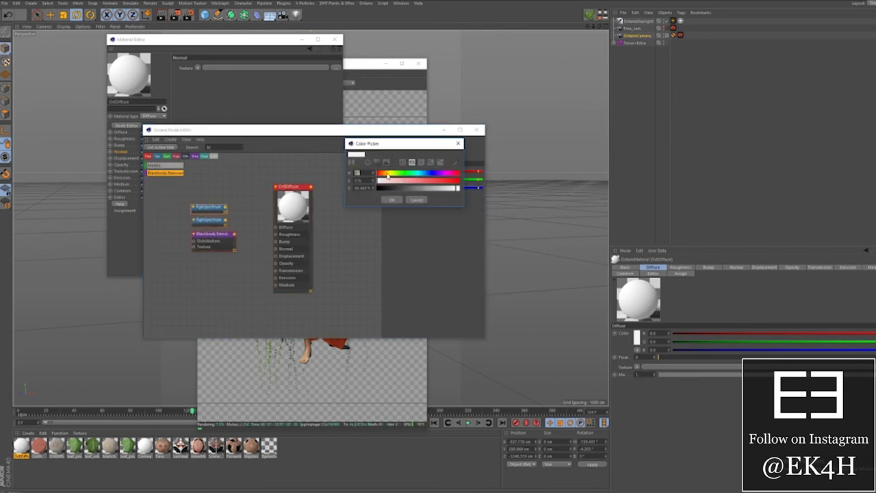
click(402, 180)
click(440, 189)
click(392, 199)
- Set the second RGB Spectrum node's colour to a saturated golden yellow
click(214, 221)
click(405, 178)
click(387, 174)
click(443, 181)
click(391, 200)
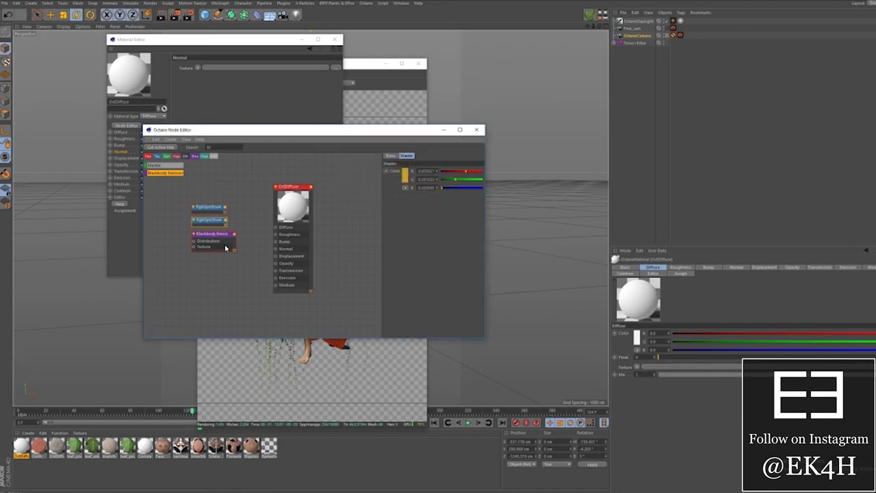
- Give the Blackbody Emission node power 25, feed the golden colour to its texture and the pale one to distribution, and connect it to Emission
click(223, 243)
drag(441, 190, 386, 190)
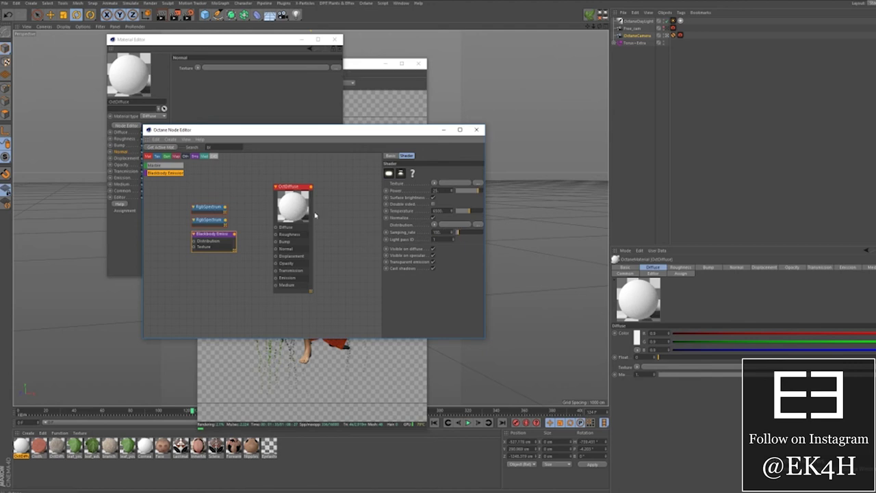
drag(224, 206, 195, 246)
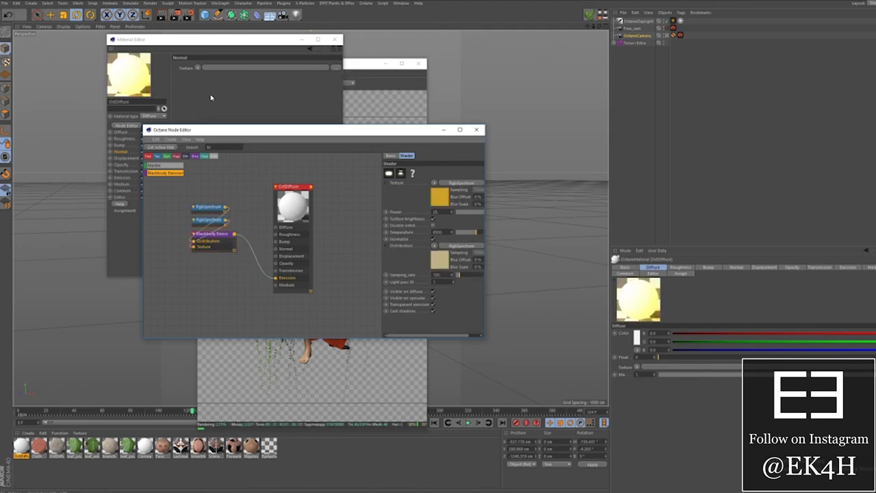
click(476, 129)
- Assign the yellow emissive OctDiffuse material to two of the Man object's texture tags
ctrl+click(615, 43)
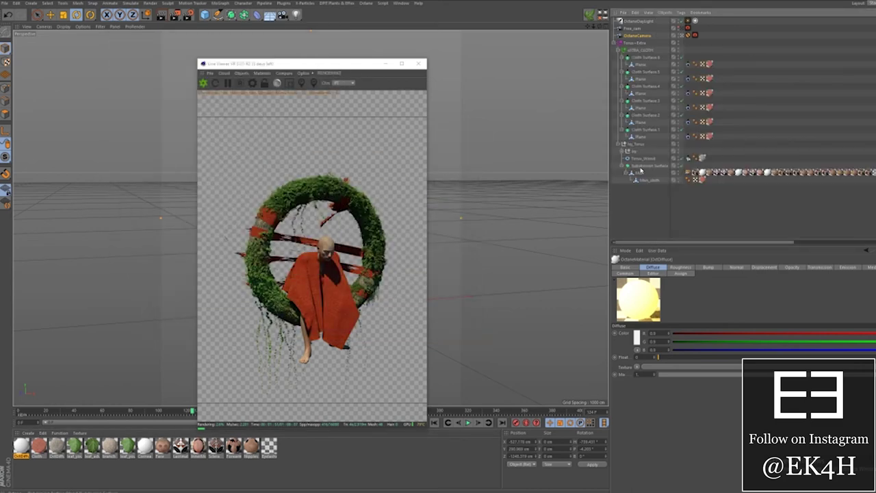
drag(713, 243, 760, 243)
click(778, 174)
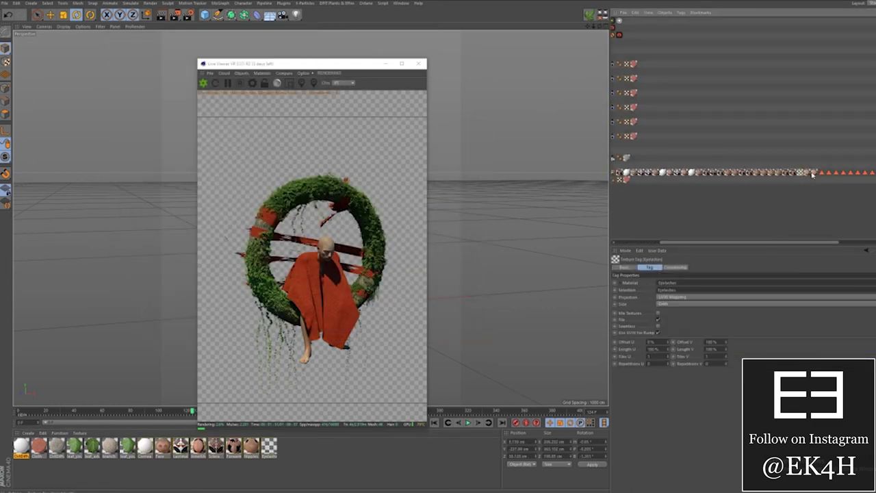
click(718, 173)
click(645, 173)
double_click(21, 447)
click(335, 40)
click(294, 442)
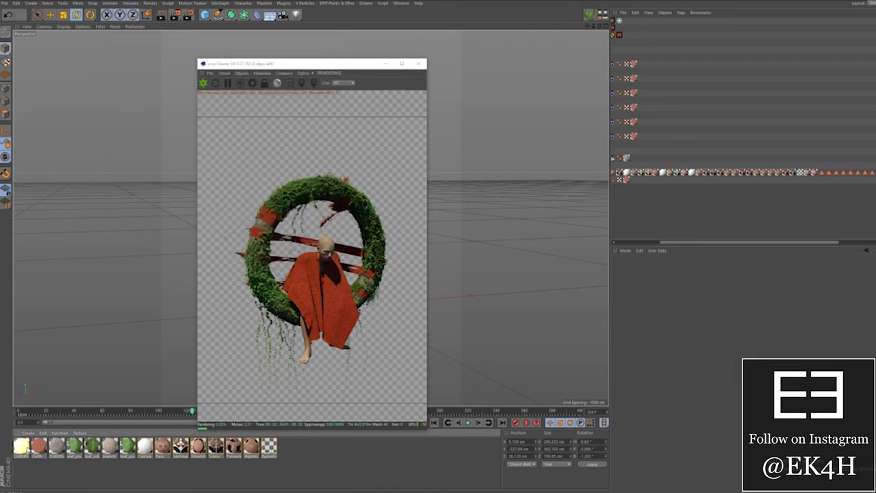
drag(650, 177, 648, 172)
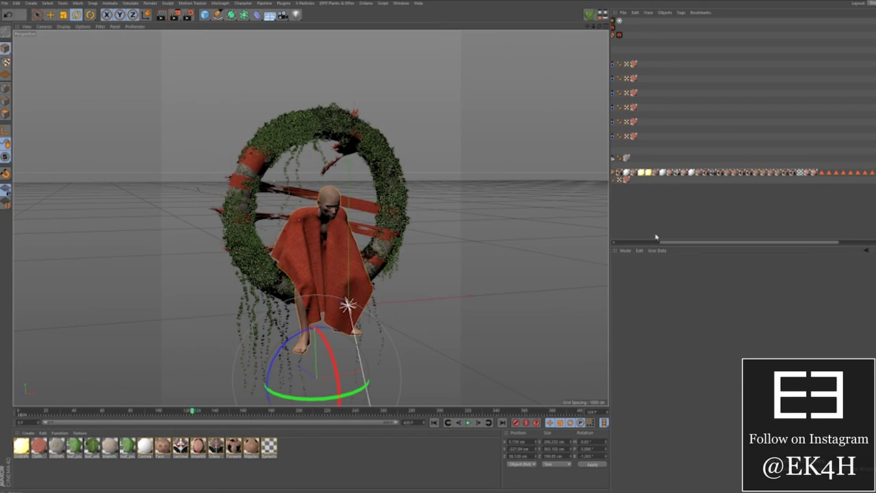
- Select the Man object and look through Free_cam for a close-up of the face
drag(672, 242, 627, 241)
click(638, 173)
click(681, 29)
scroll(339, 211, up, 4)
scroll(331, 214, up, 5)
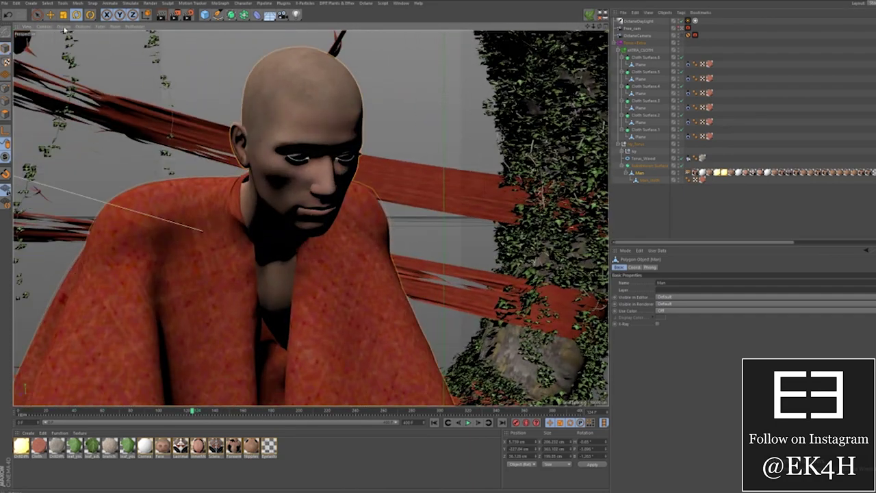
- Switch the viewport to line display and disable the man's Subdivision Surface to expose the base mesh
click(63, 26)
click(82, 82)
click(63, 26)
click(79, 34)
click(64, 25)
click(82, 82)
scroll(301, 156, up, 8)
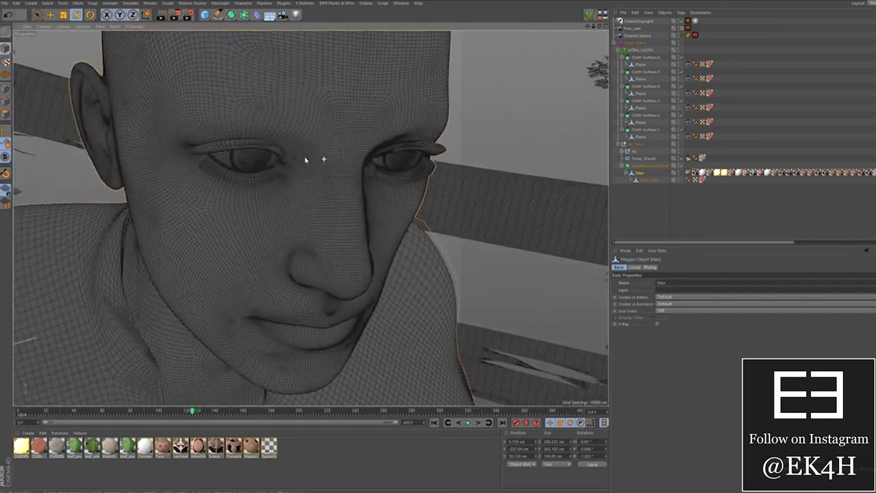
click(680, 166)
scroll(429, 184, down, 3)
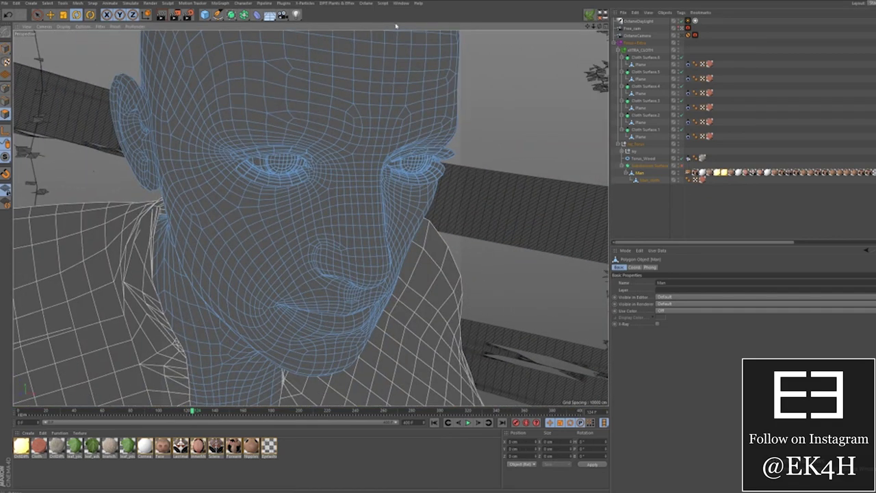
- Select the polygons of both eyeballs and store them as a polygon selection tag
click(46, 3)
click(68, 74)
click(277, 165)
shift+click(408, 166)
click(46, 3)
click(69, 180)
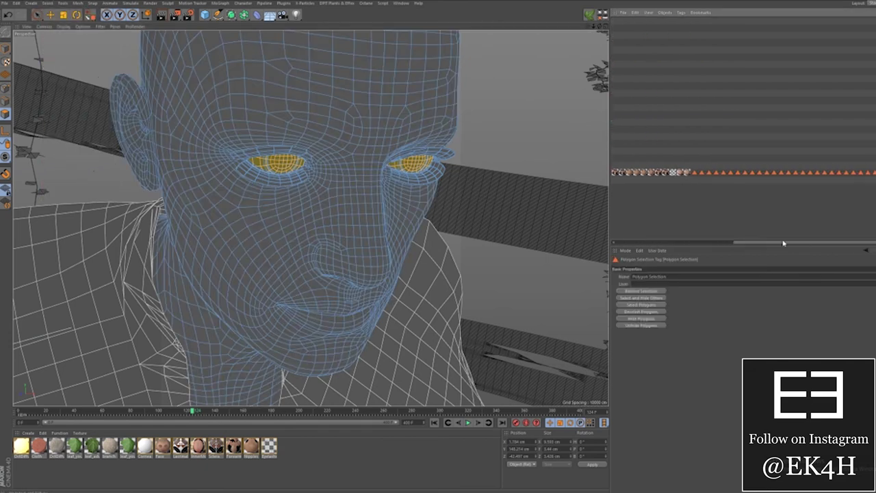
- Restrict the yellow emissive texture tag to the eyeball polygon selection and preview the glowing eyes in the Live Viewer
mouse_move(784, 243)
mouse_down()
mouse_move(697, 243)
mouse_move(779, 244)
mouse_up()
click(631, 173)
drag(875, 77, 317, 76)
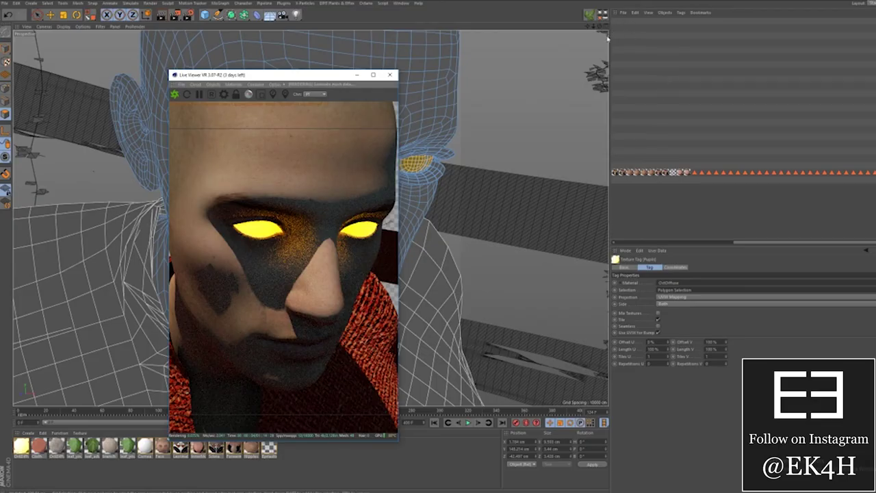
drag(741, 244, 620, 244)
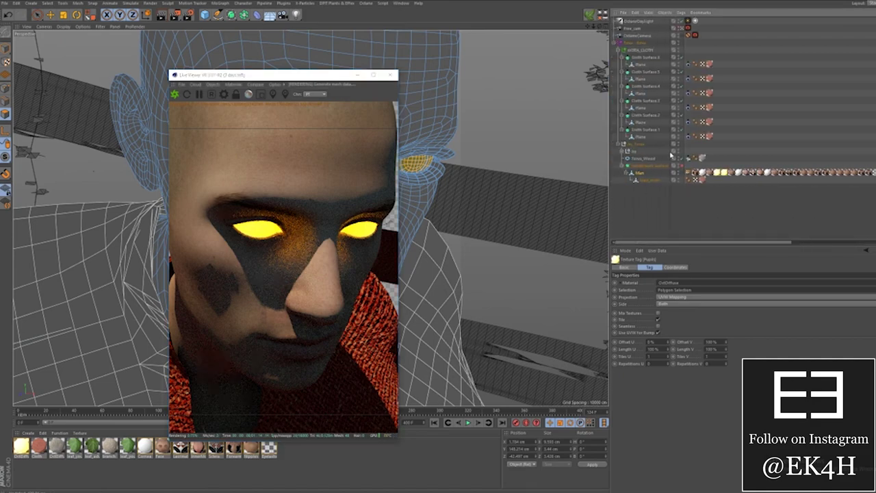
- Look through OctaneCamera with the render preview moved aside, and save the project
click(681, 36)
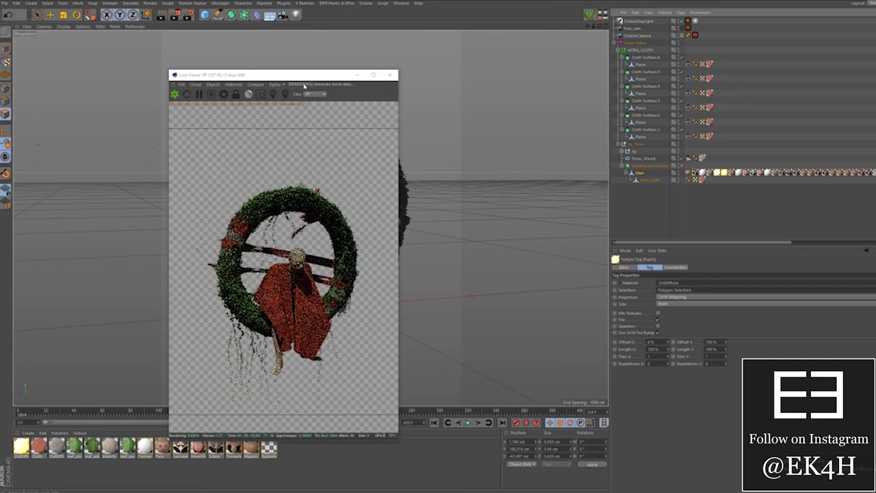
drag(310, 77, 0, 74)
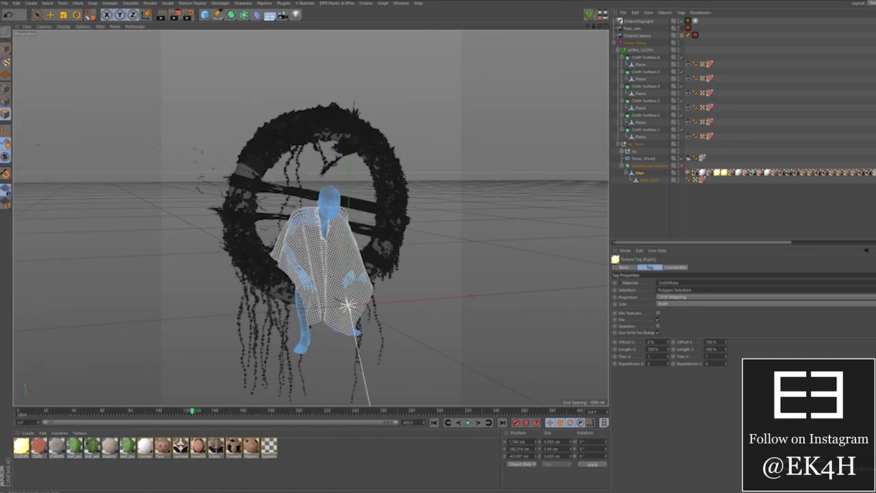
click(4, 3)
click(17, 62)
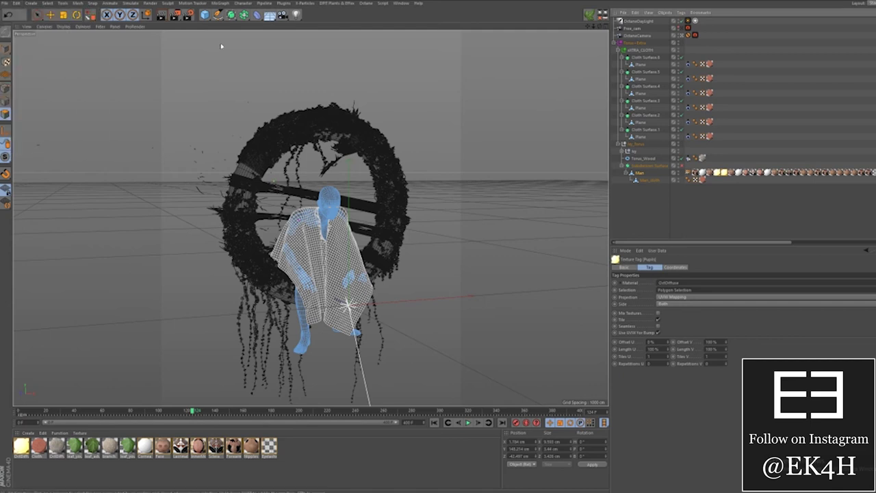
- Add a cylinder primitive with a height of 1000 cm and place it beside the torus
click(206, 15)
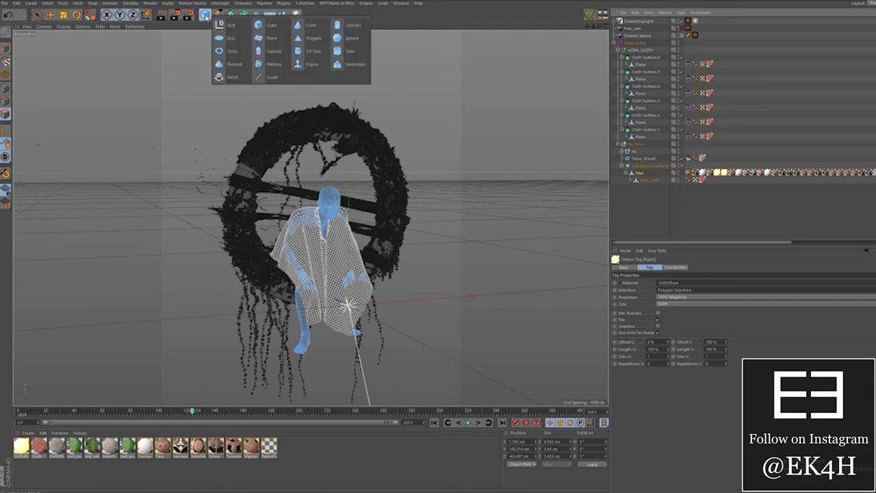
click(342, 27)
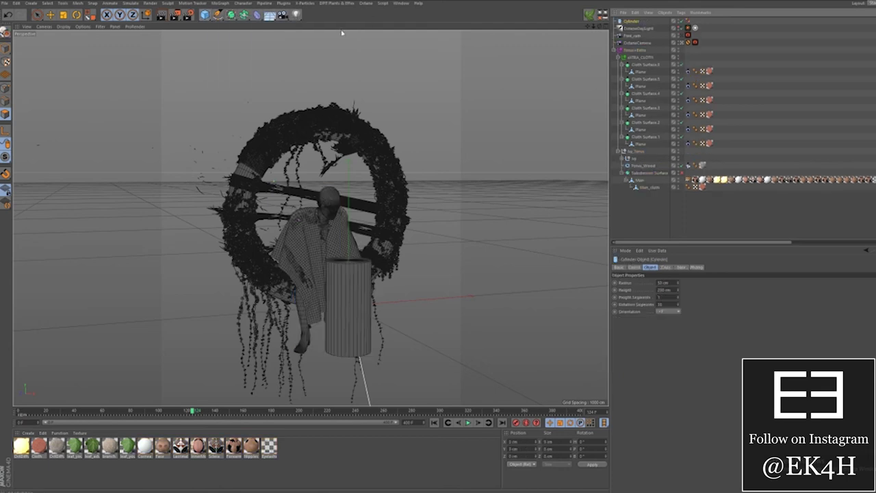
click(50, 15)
drag(326, 297, 171, 250)
click(630, 21)
double_click(664, 289)
text(1000)
key(Return)
drag(178, 174, 186, 116)
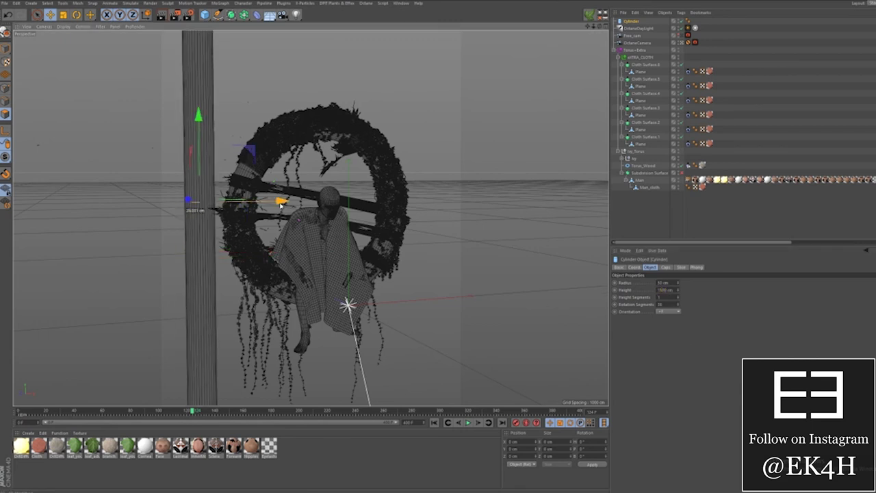
- Put the cylinder in a MoGraph Cloner in Grid Array mode with a grid size of 500 cm
click(219, 3)
alt+click(238, 82)
click(654, 282)
click(650, 311)
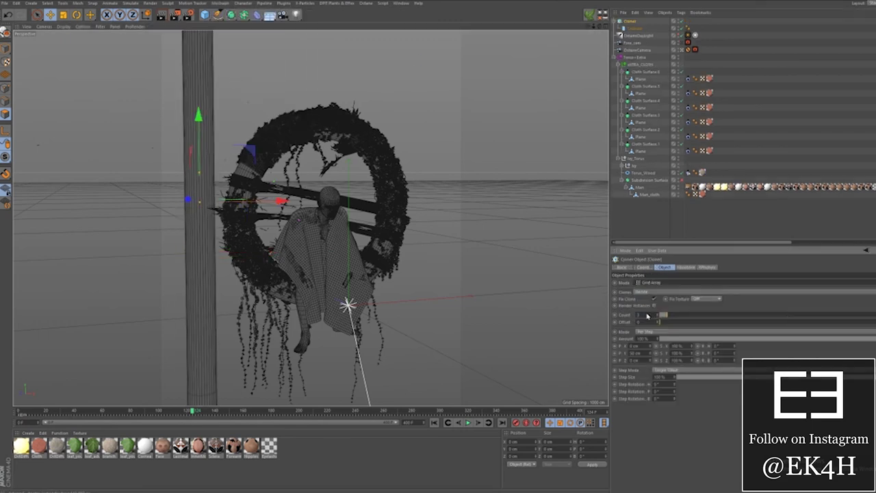
double_click(641, 331)
text(500)
double_click(667, 331)
text(500)
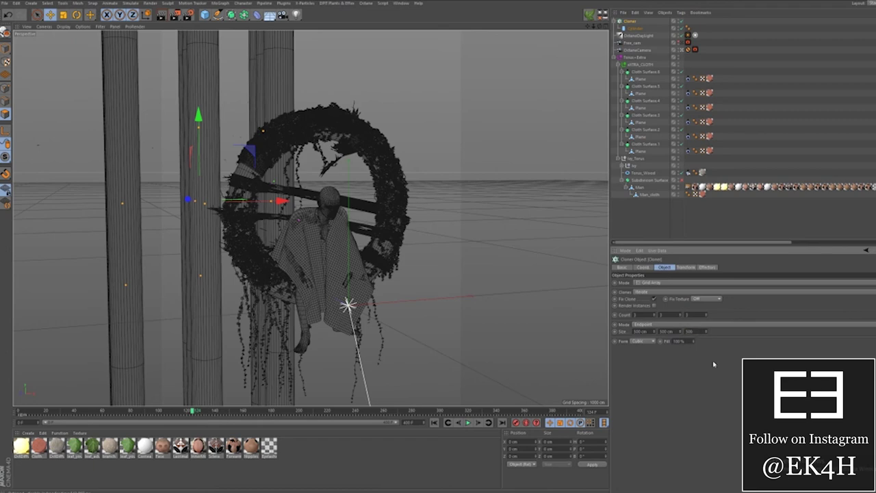
key(Return)
- Move the cloner behind the torus and set the cylinder's height to 1700 cm
drag(281, 200, 370, 201)
drag(293, 147, 293, 188)
click(635, 28)
drag(675, 290, 656, 292)
text(1700)
key(Return)
- Save the project and hide the ivy on the torus in the viewport
click(6, 3)
click(21, 70)
click(614, 58)
click(613, 58)
alt+double_click(678, 165)
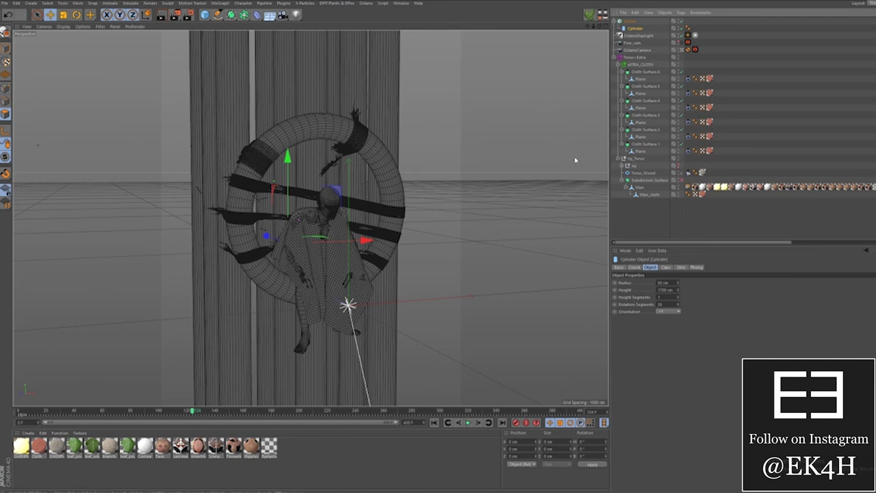
- Check the torus's wood texture tag and apply the same wood material to the cloned cylinder
click(702, 172)
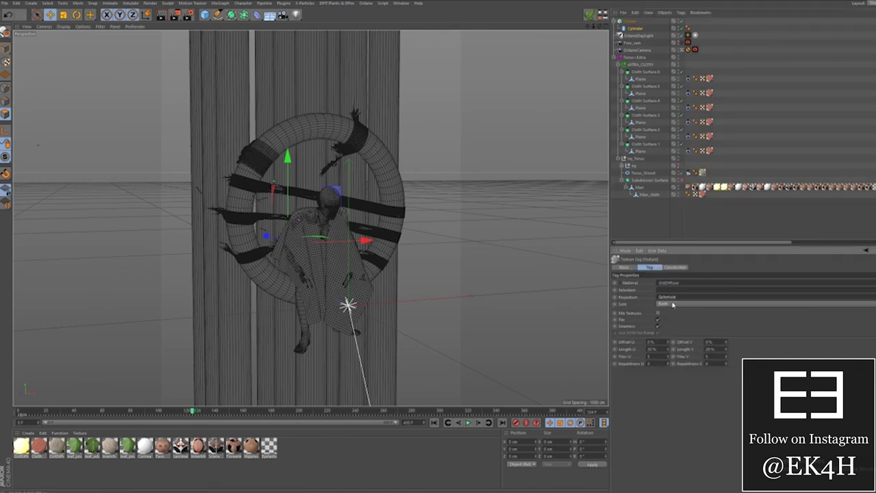
click(673, 297)
click(670, 339)
drag(57, 448, 631, 28)
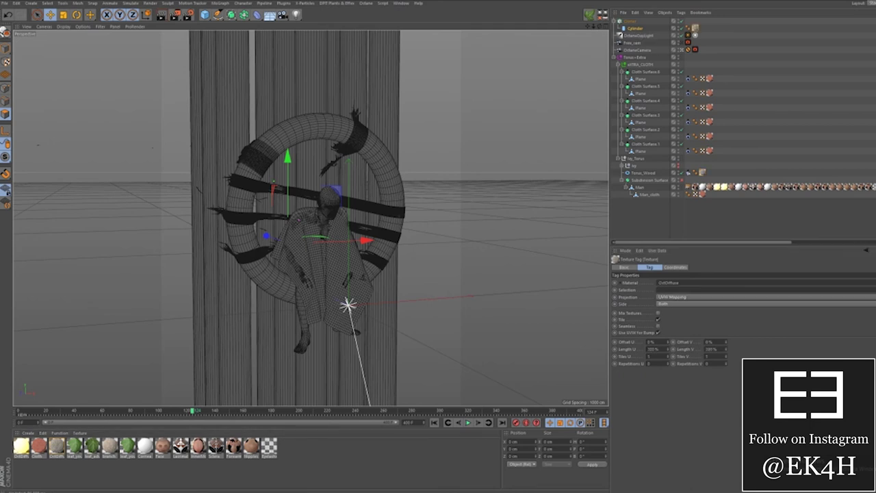
- Load a bark image into the new Octane material's Diffuse channel and set its material type to Glossy
double_click(21, 446)
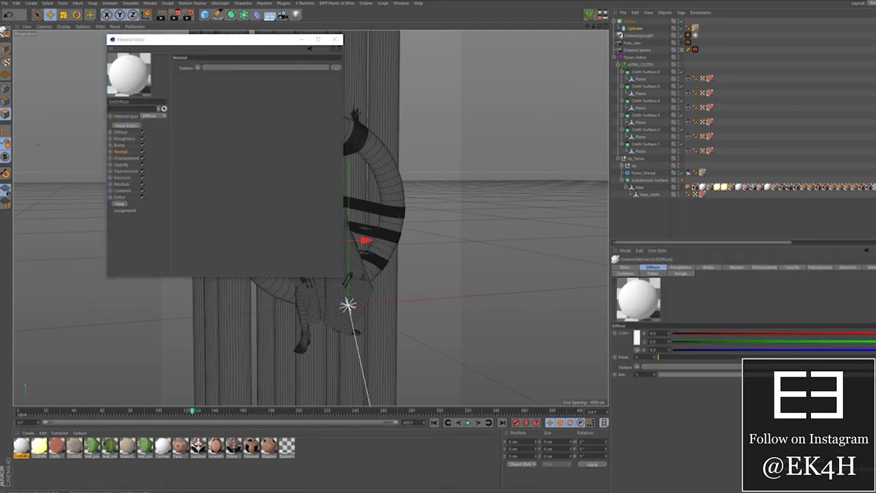
click(121, 131)
click(336, 98)
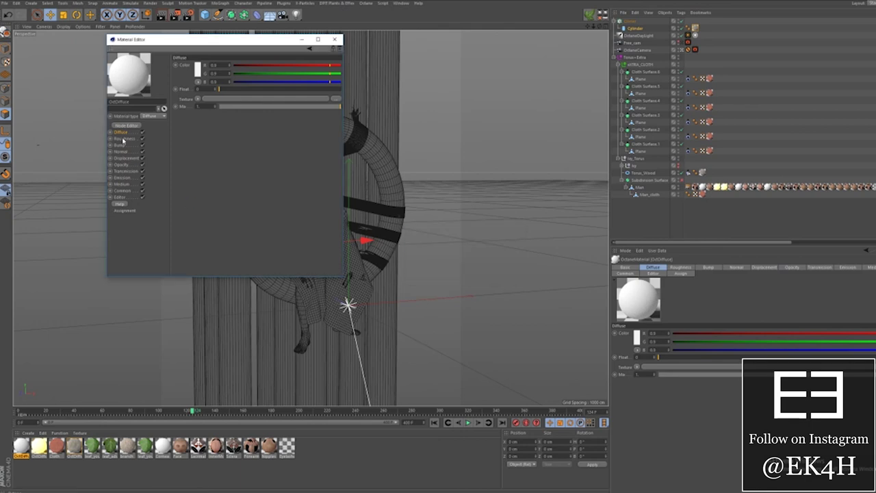
click(153, 115)
click(150, 129)
- Load the bark images into the material's Specular and Roughness channels, copying them to the project location
click(123, 139)
click(335, 99)
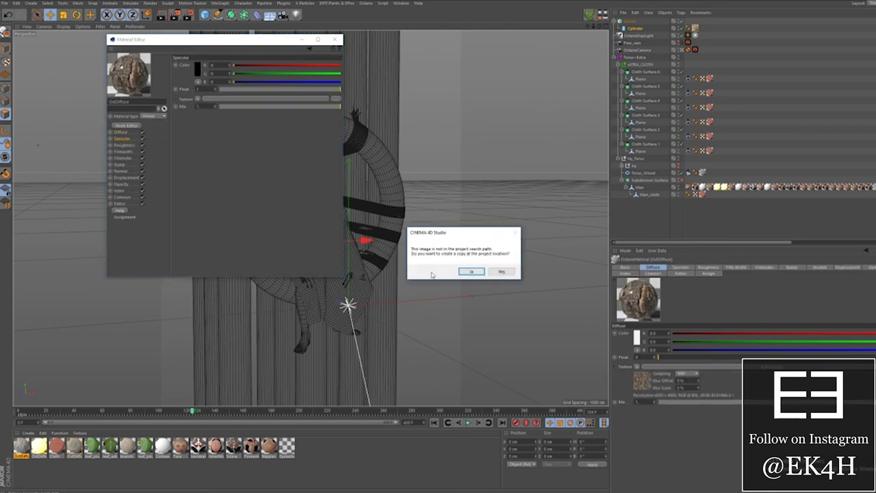
click(470, 272)
click(125, 145)
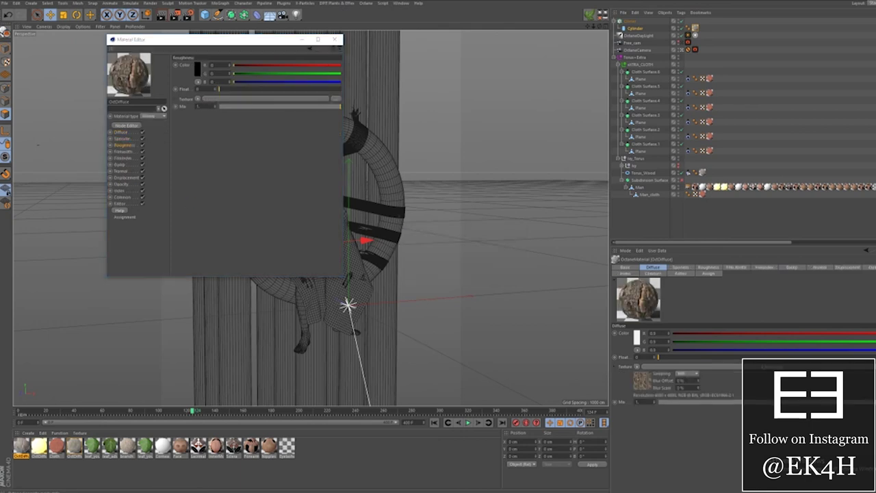
click(335, 98)
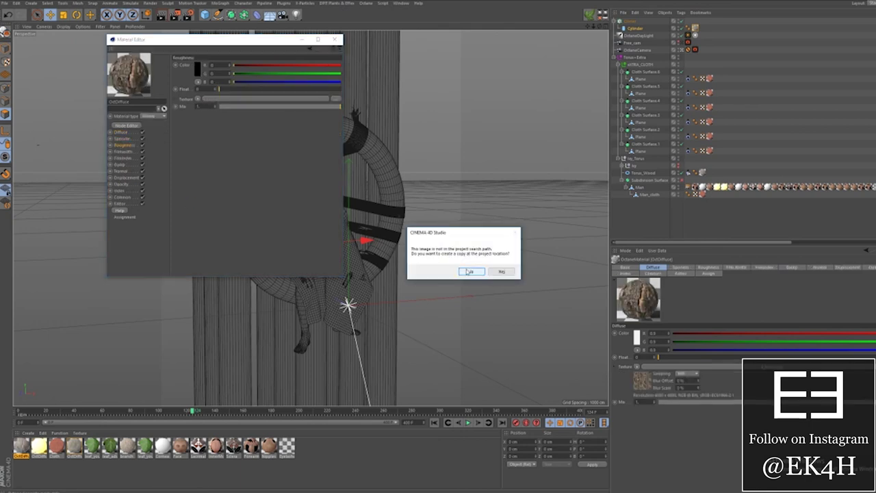
click(470, 272)
- Load the bark images into the material's Bump and Normal channels
click(121, 164)
click(336, 68)
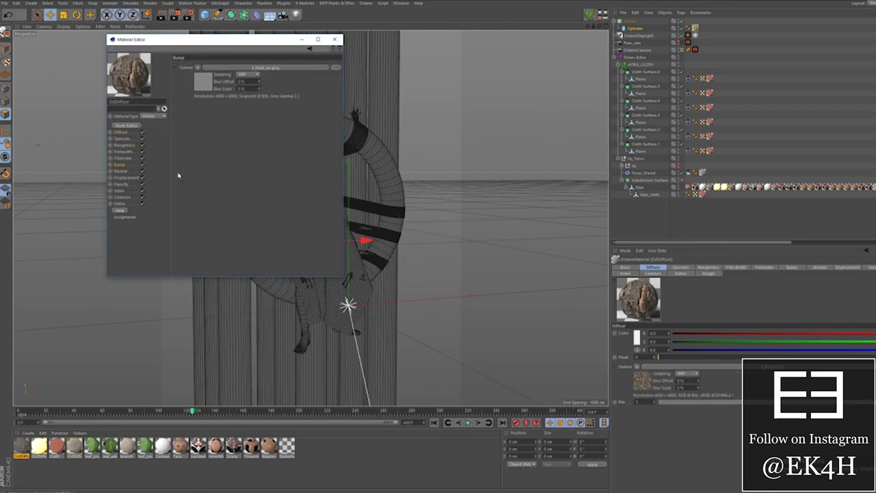
click(121, 171)
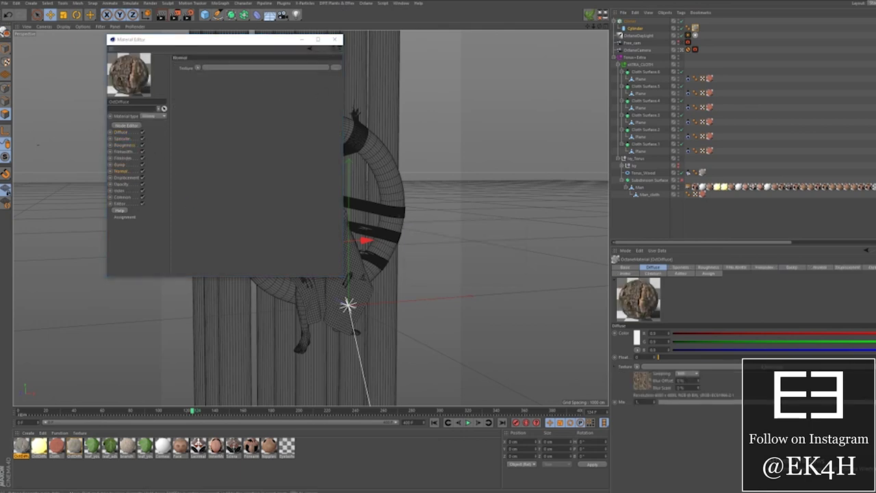
click(335, 67)
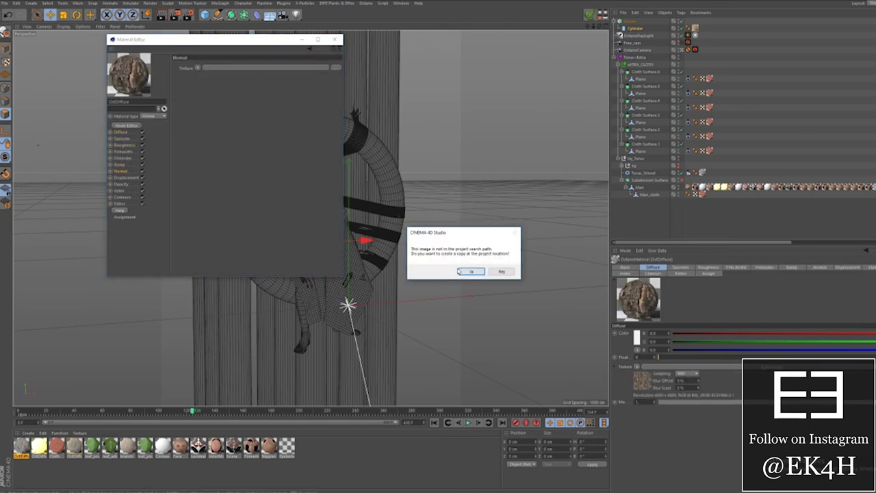
click(470, 271)
click(470, 272)
- Add image texture and displacement nodes in the Node Editor and connect them to the bark material's displacement
click(125, 177)
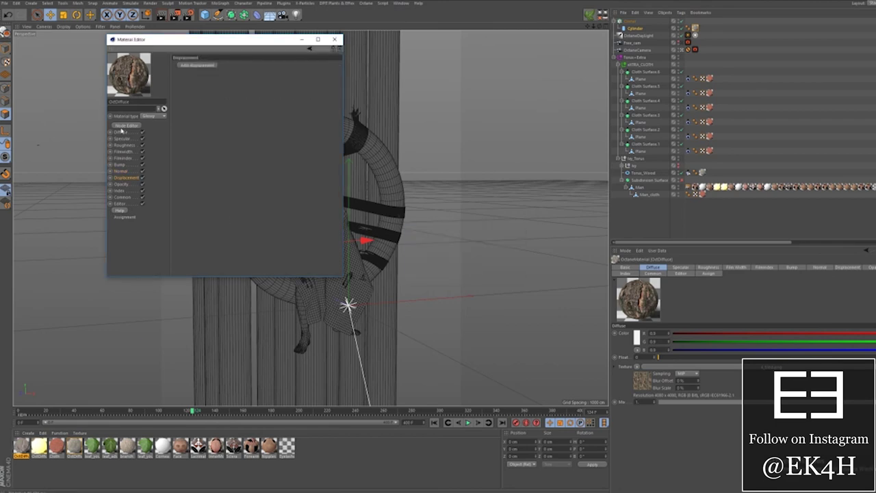
click(126, 125)
click(217, 147)
text(im)
drag(165, 166, 313, 194)
text(di)
drag(217, 147, 321, 260)
drag(330, 194, 308, 268)
click(478, 171)
drag(335, 261, 232, 288)
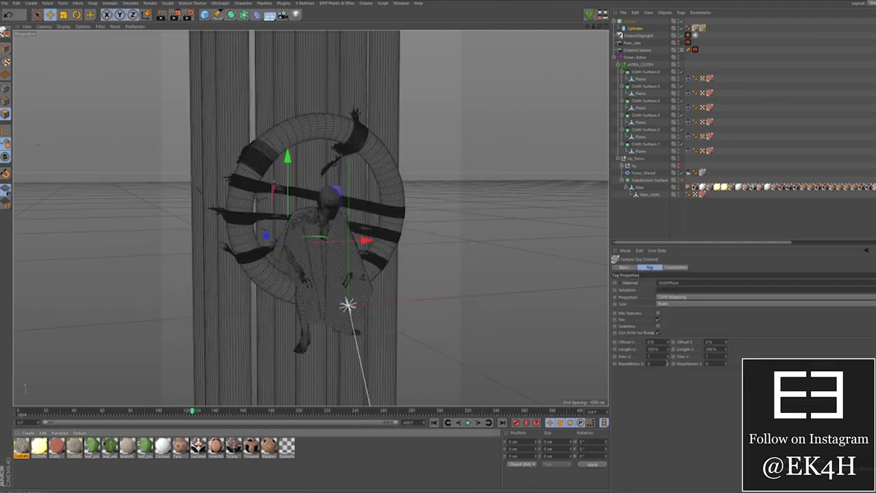
- Set the cylinder's bark texture to Cubic projection and its V length to 75 %
text(0)
key(Return)
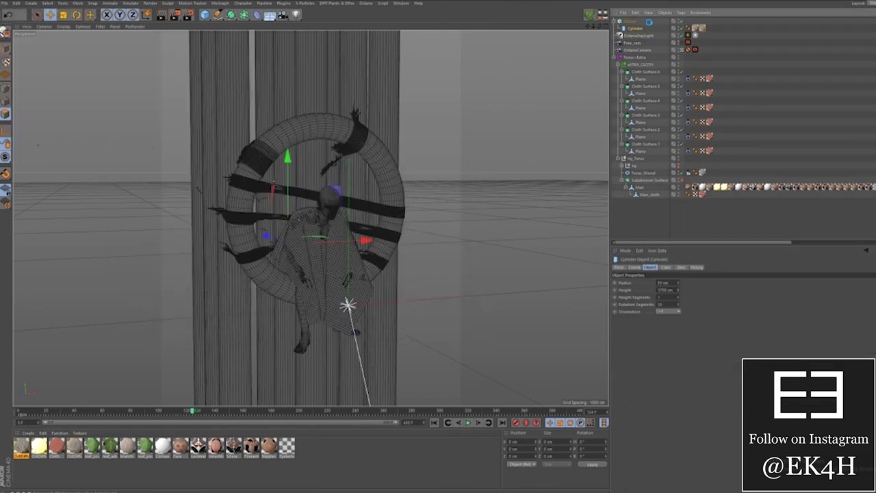
click(677, 296)
click(667, 326)
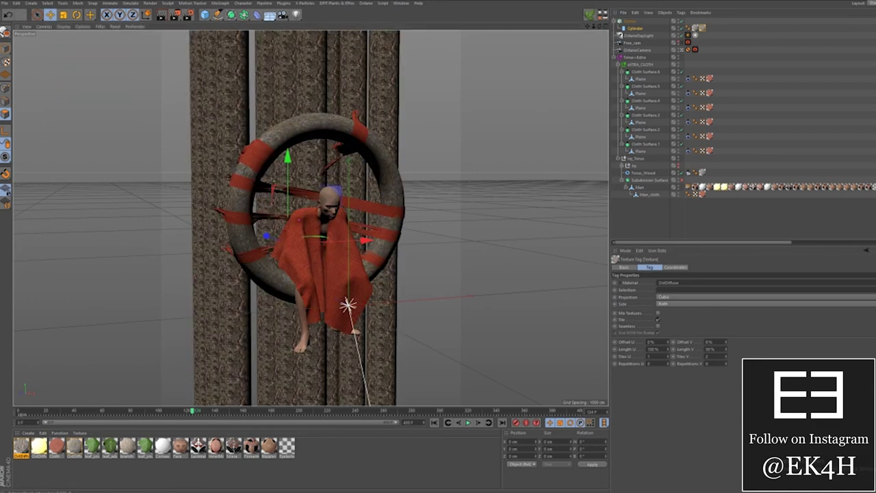
drag(725, 349, 751, 418)
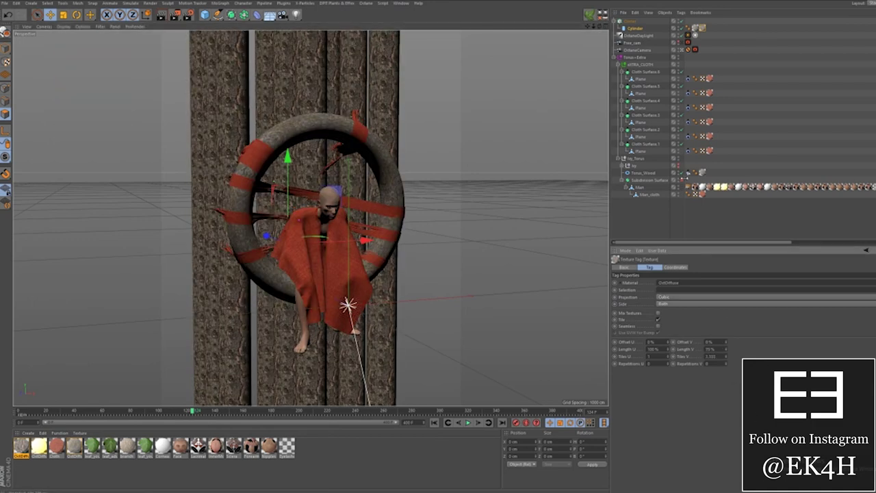
- Revise the bark material's Diffuse, Specular and Normal channels for a greyer, rougher bark
double_click(21, 446)
click(121, 132)
click(122, 139)
click(121, 170)
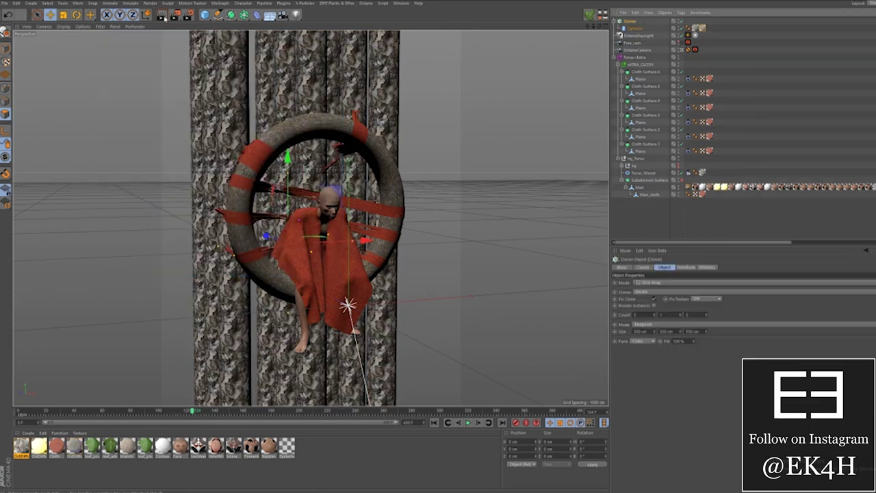
- Add a Random effector to the cloner with position variation of 400 cm in X and 100 cm in Z
click(219, 3)
mouse_move(240, 14)
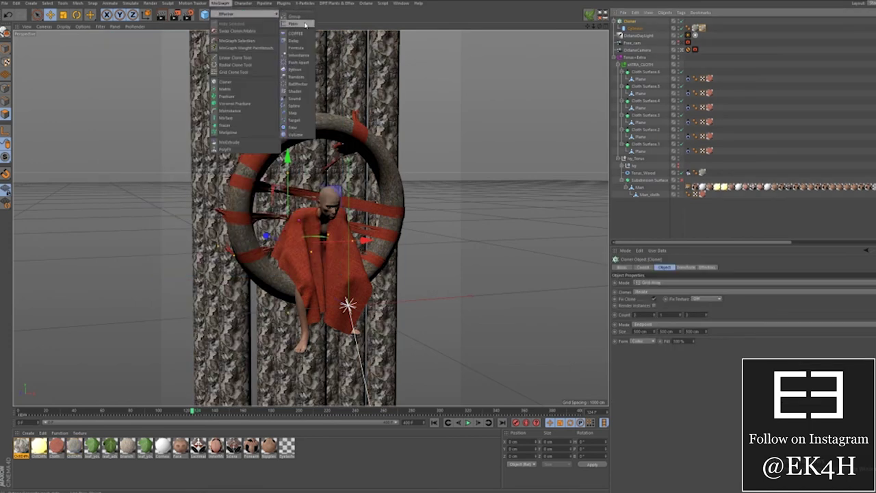
click(295, 83)
click(678, 267)
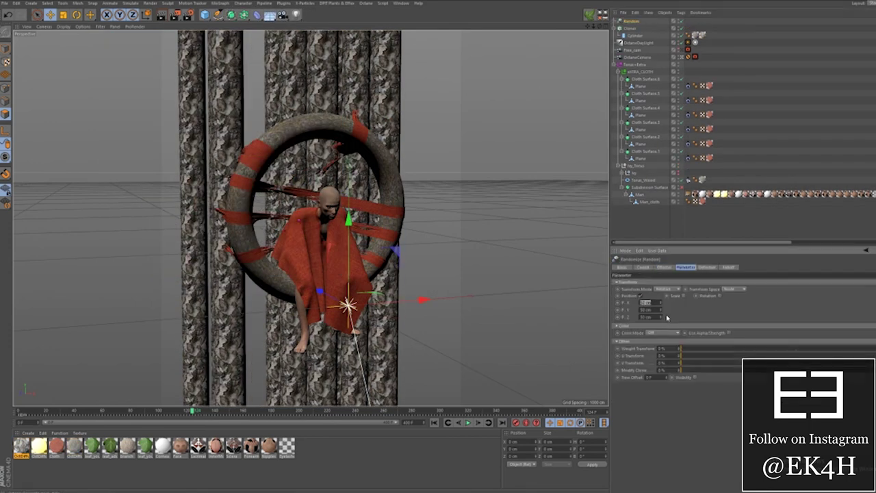
text(100)
key(Return)
text(100)
key(Return)
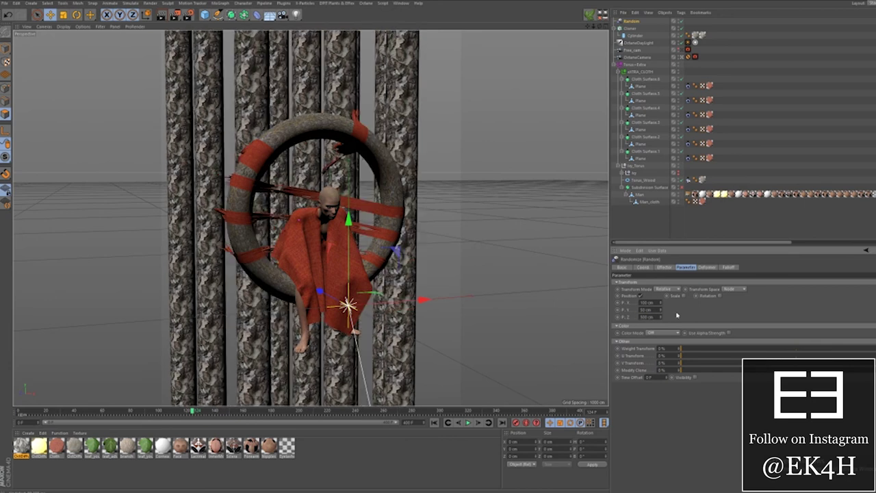
double_click(649, 302)
text(400)
key(Return)
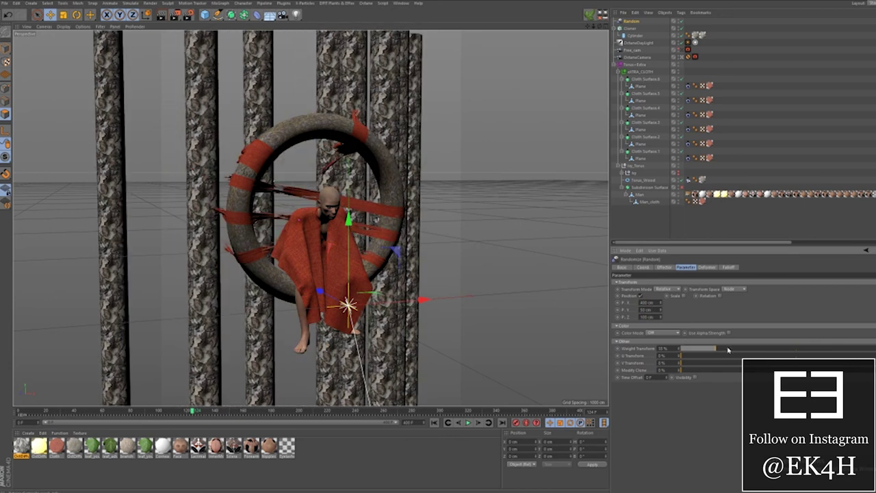
- Enable rotation on the Random effector with 90° heading and 3° bank variation
click(719, 295)
text(90)
key(Return)
double_click(719, 317)
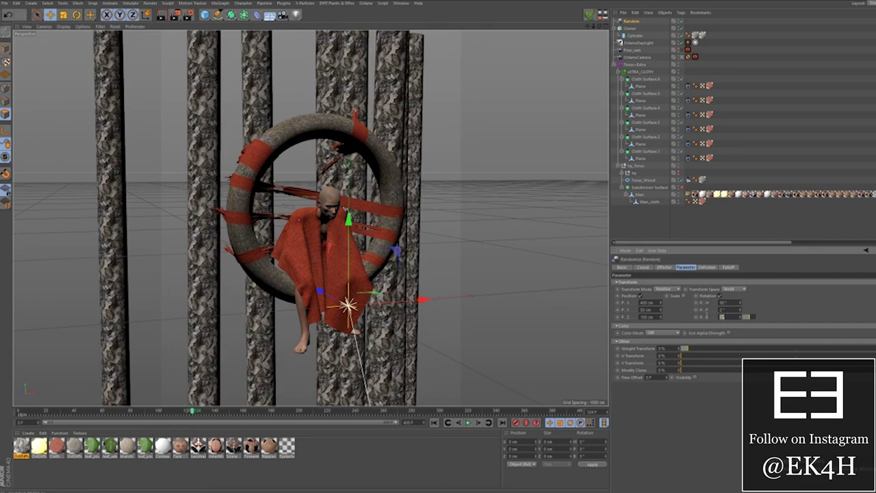
text(3)
key(Return)
- Add a Push Apart effector to the cloner to keep the trunks from overlapping
click(220, 3)
click(302, 67)
drag(659, 282, 660, 201)
drag(660, 282, 659, 272)
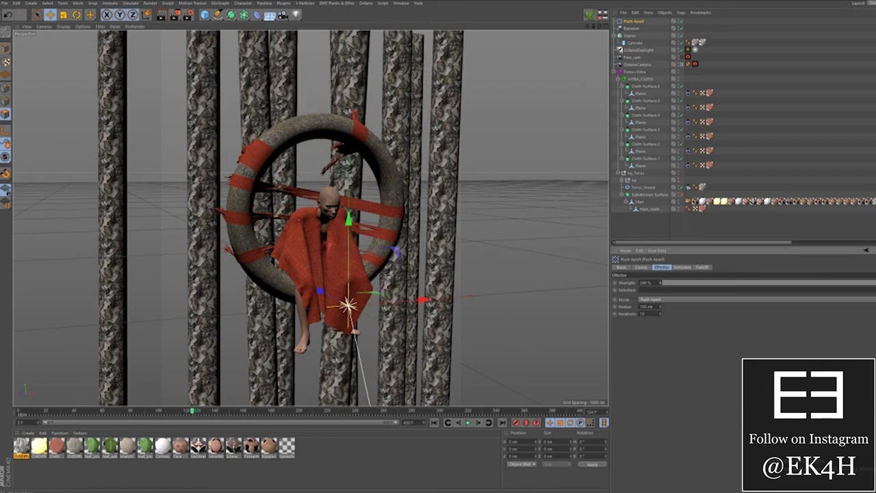
- Try different grid counts on the cloner to adjust the number and spread of trunks behind the torus
click(632, 36)
click(654, 317)
click(654, 312)
click(705, 316)
click(705, 313)
click(679, 313)
click(680, 316)
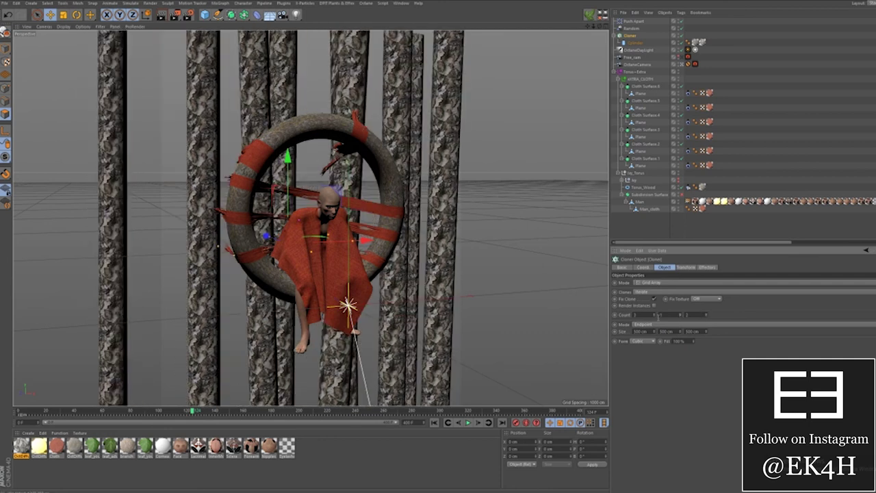
click(654, 316)
click(654, 316)
click(654, 313)
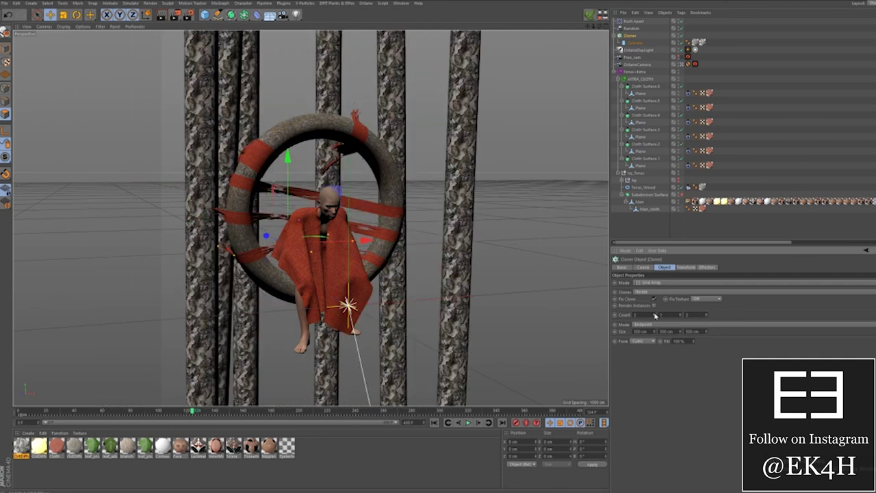
- Bring up the Live Viewer, unhide the torus ivy, and put the Protection tag on Free_cam
drag(2, 43, 176, 42)
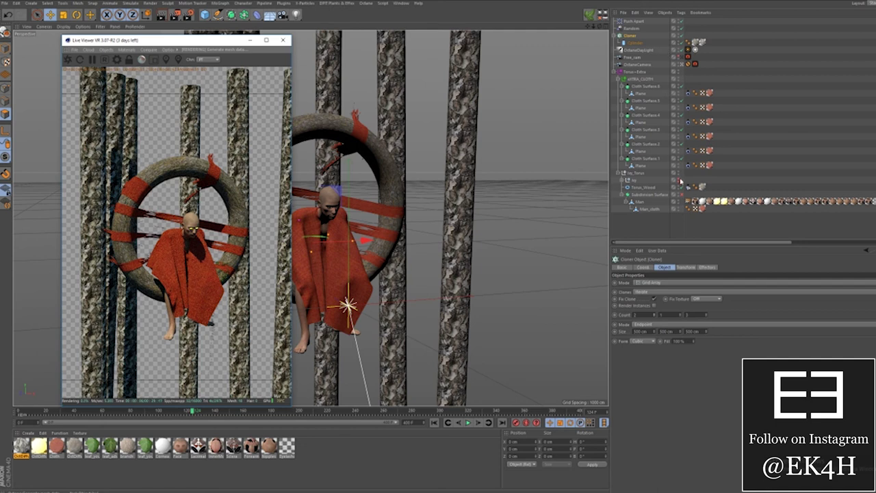
click(679, 180)
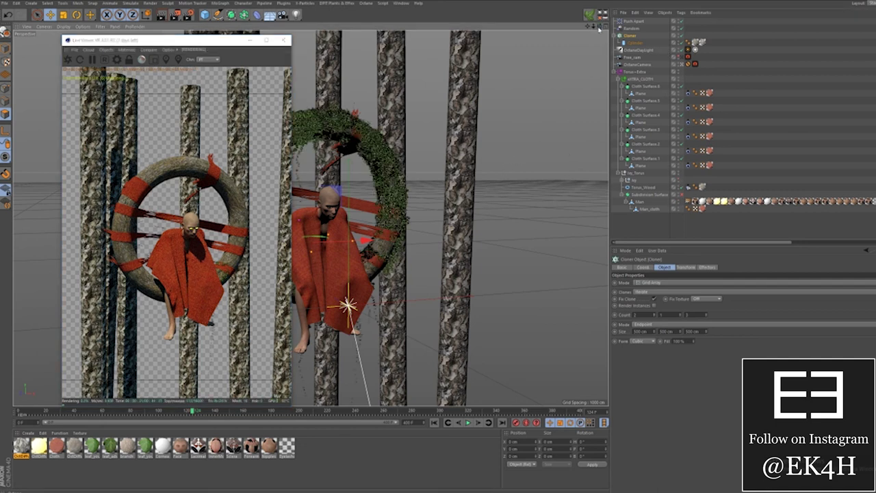
click(695, 56)
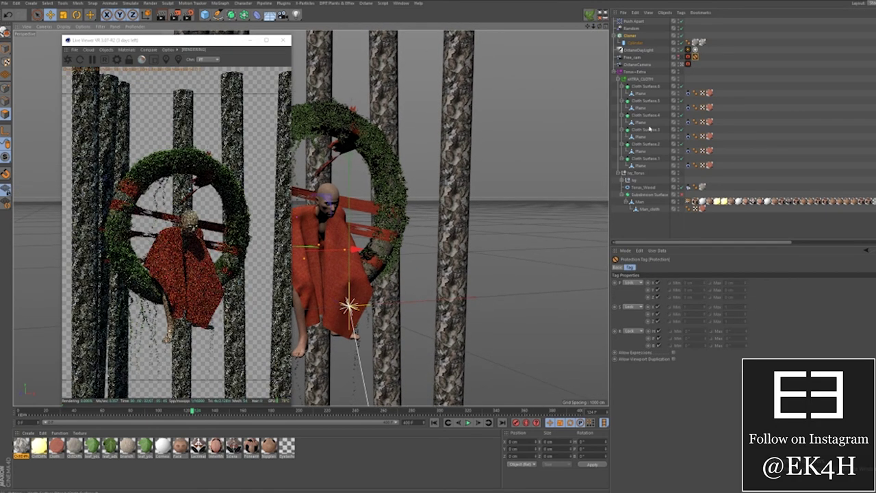
- Nudge the Torus+Extra group slightly in front of the trunks and check its framing in the Live Viewer
click(649, 71)
click(643, 65)
click(635, 274)
click(634, 71)
drag(324, 135, 329, 141)
drag(233, 40, 289, 64)
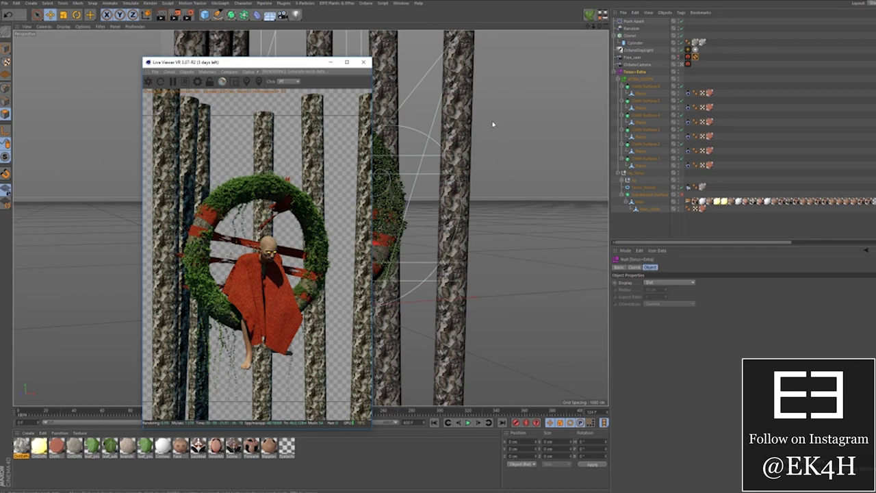
drag(297, 62, 0, 62)
- Duplicate the trunk cloner, take the copied cylinder out of it, and hide the original cloner and Torus+Extra group
click(614, 72)
click(631, 43)
ctrl+drag(629, 36, 631, 87)
click(630, 87)
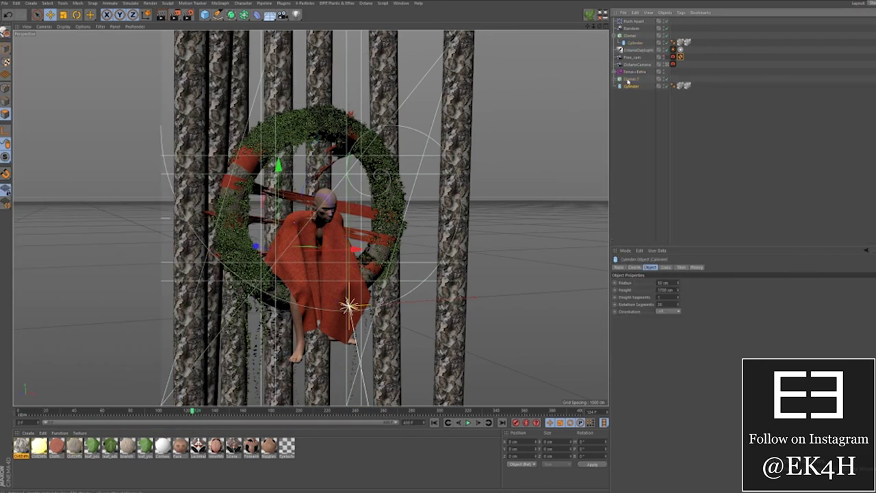
click(665, 35)
click(663, 72)
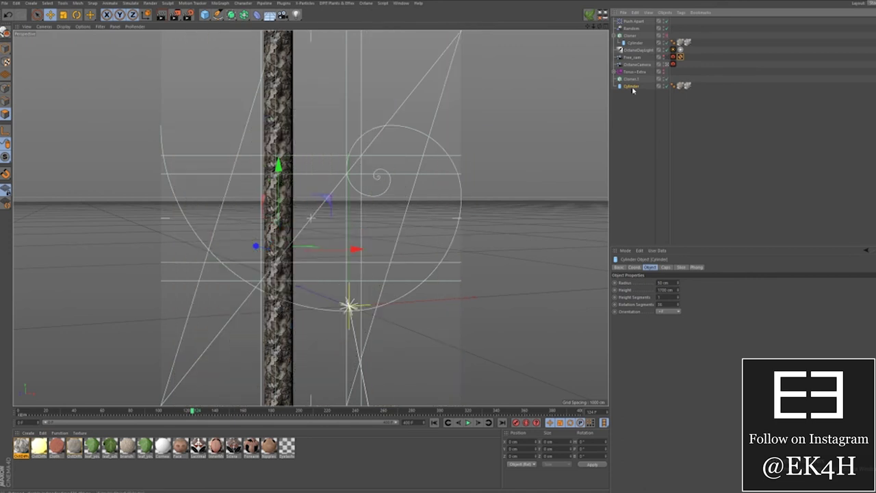
- Adjust the bark texture mapping on the isolated cylinder
drag(587, 27, 609, 88)
click(686, 87)
click(657, 325)
click(668, 297)
click(672, 312)
drag(672, 349, 672, 340)
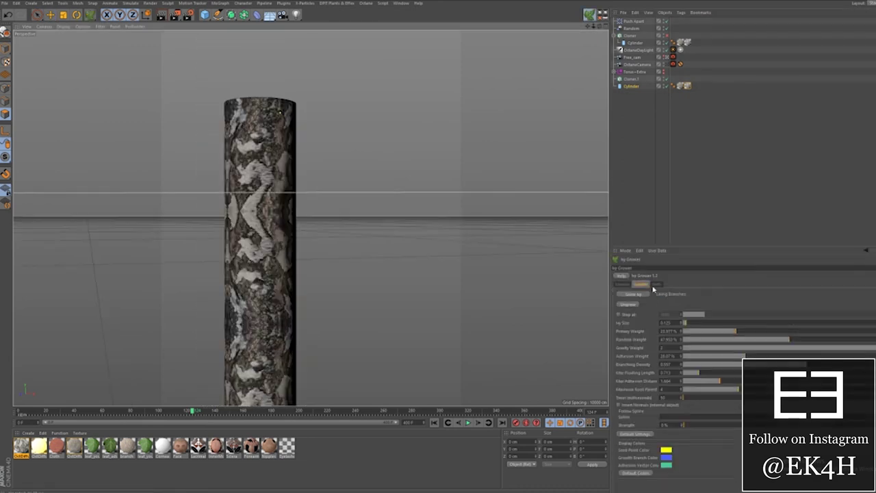
- Grow ivy over the cylinder with Ivy Grower and generate its mesh with a leaf size of 0.27
click(636, 294)
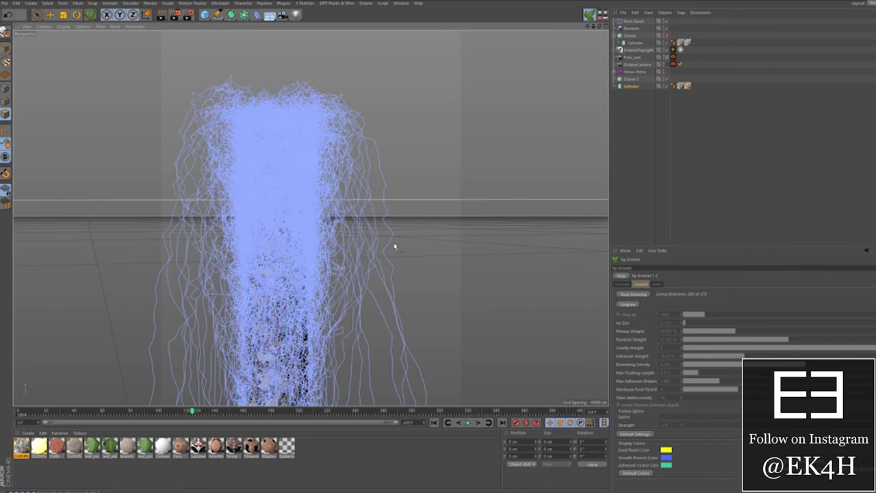
click(656, 284)
drag(697, 313, 755, 313)
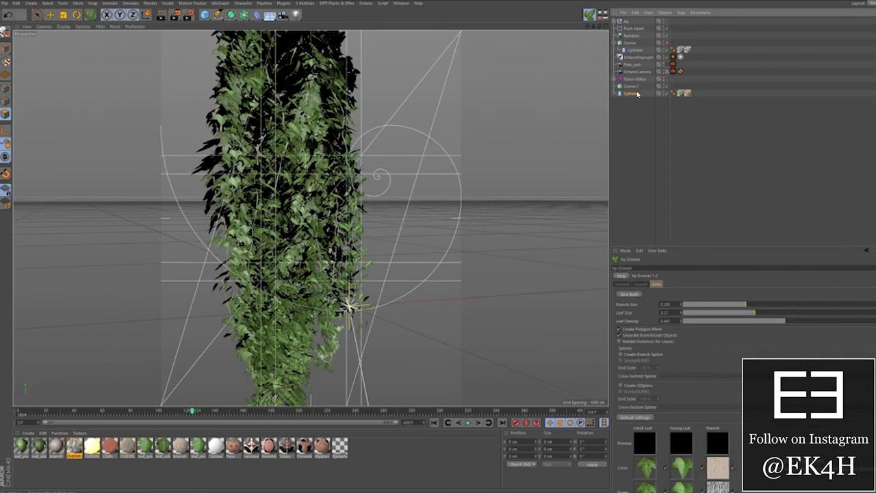
- Delete the temporary cylinder and rotate the ivy copy on the far trunk
click(631, 93)
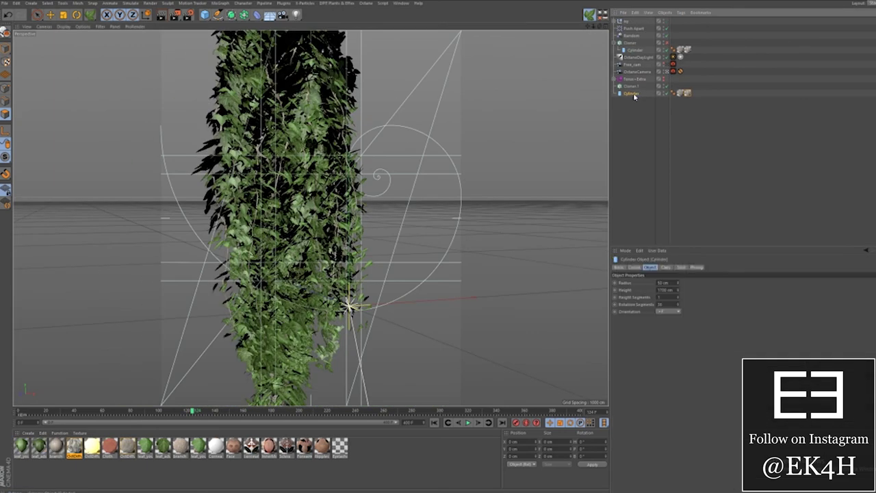
key(Delete)
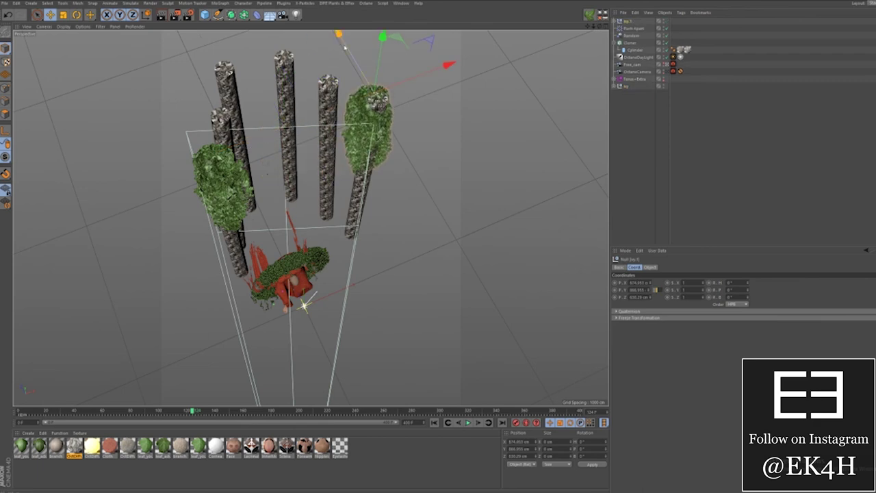
key(r)
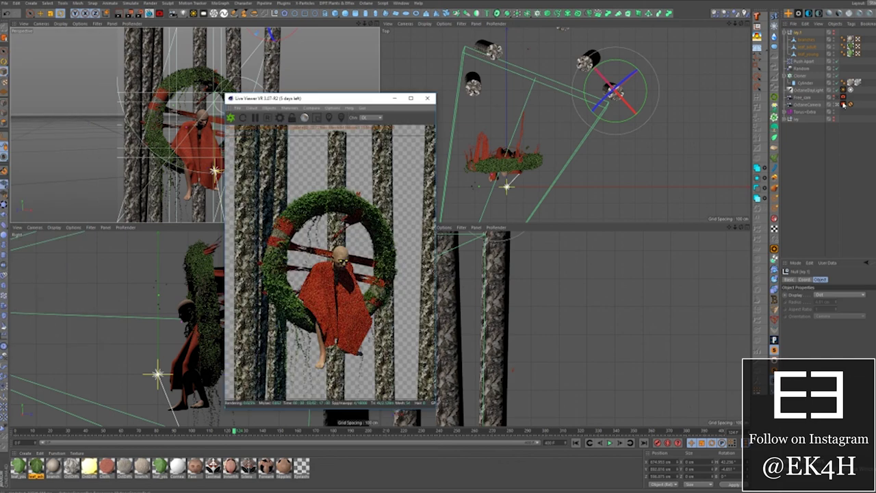
- Set the Octane camera's thin-lens aperture to 10 cm with auto focus off and pick the man's face as the focus point
click(843, 104)
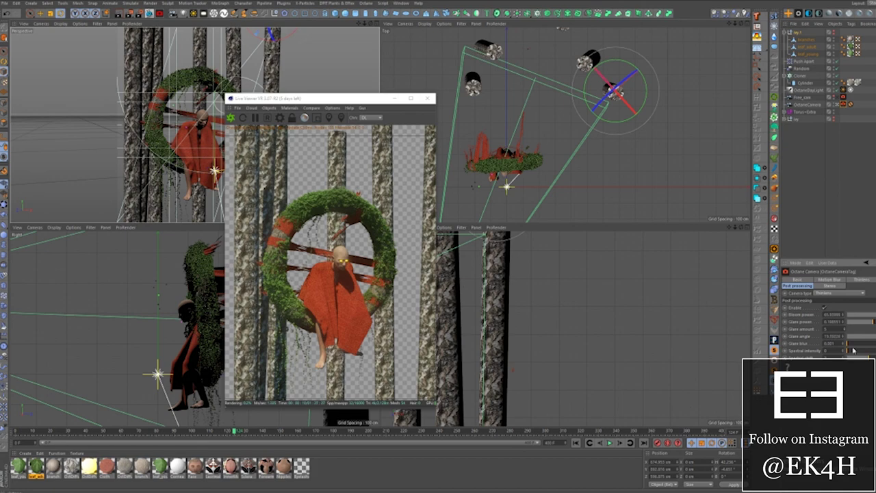
click(861, 280)
click(832, 308)
drag(856, 321, 872, 322)
click(329, 117)
click(342, 262)
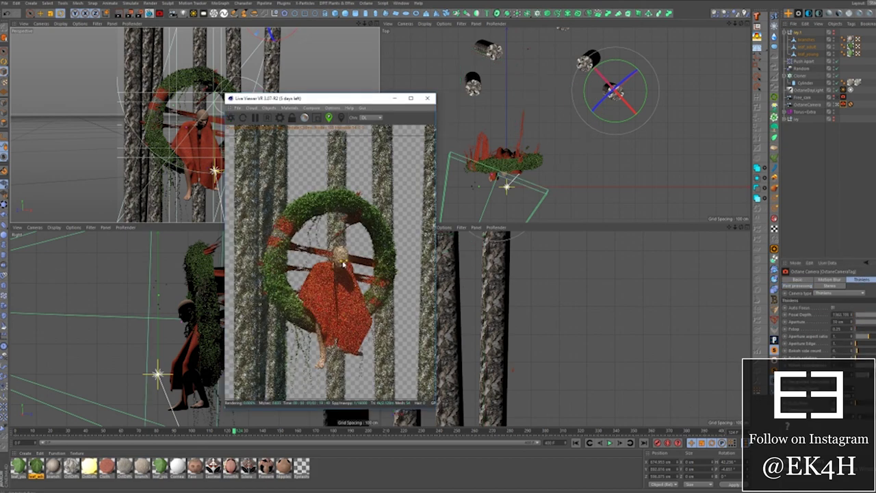
click(315, 119)
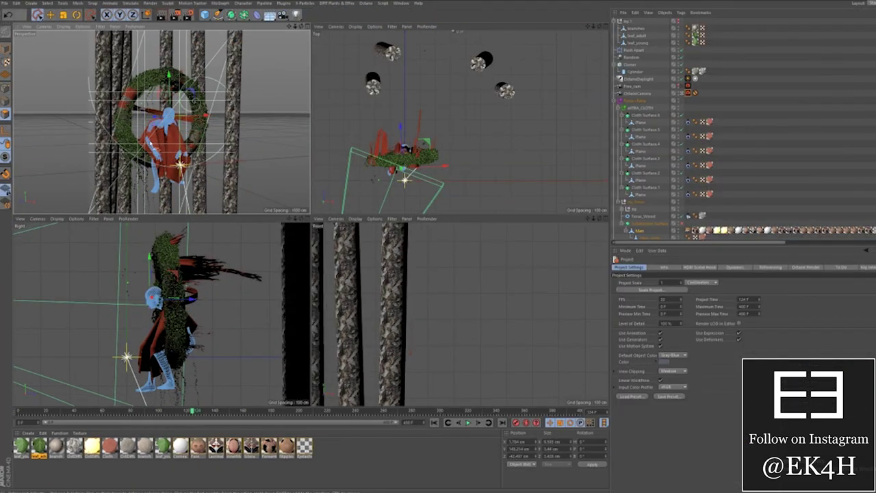
- Remove the man's leg and lower-body polygons with Lasso Selection and reopen the Live Viewer to check the result
click(37, 14)
click(75, 43)
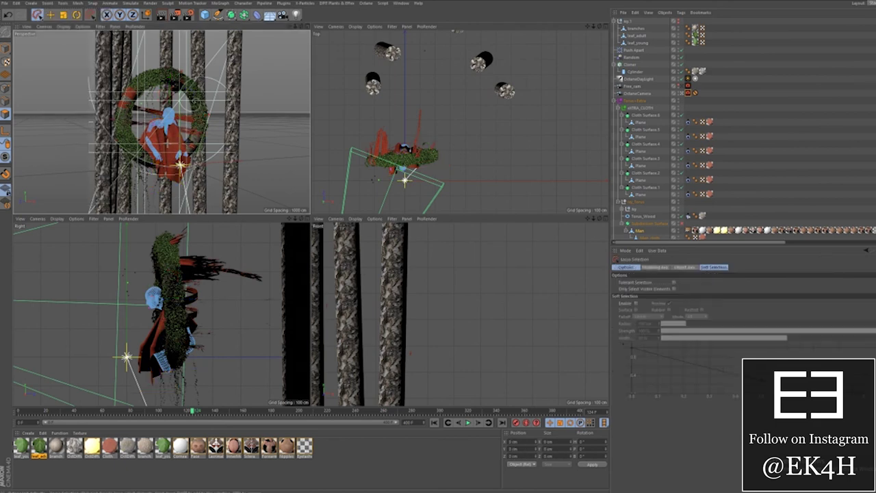
scroll(400, 153, up, 6)
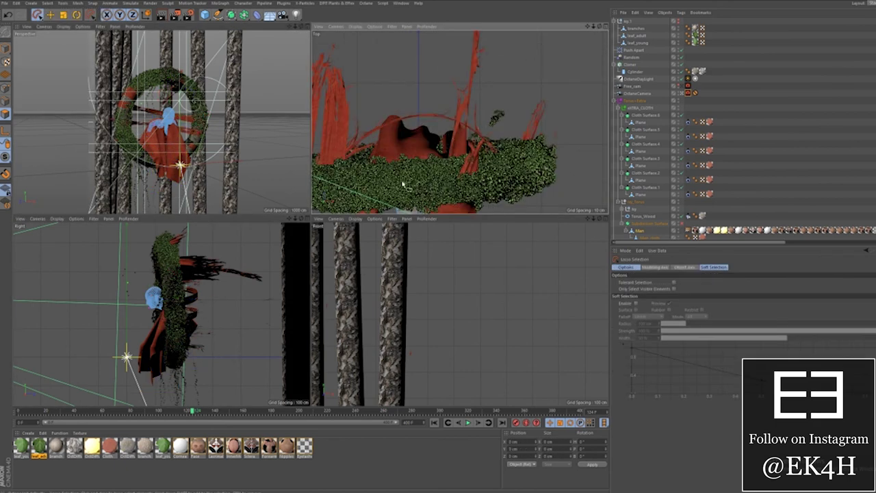
click(632, 224)
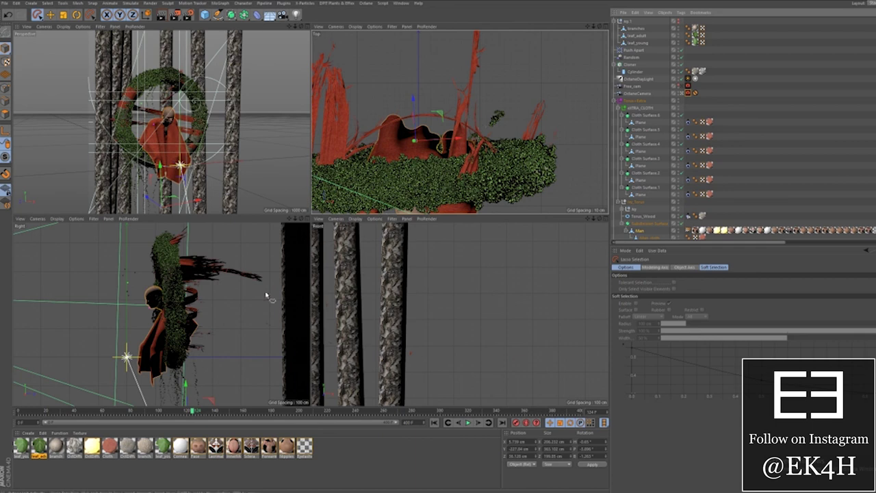
click(366, 4)
click(377, 19)
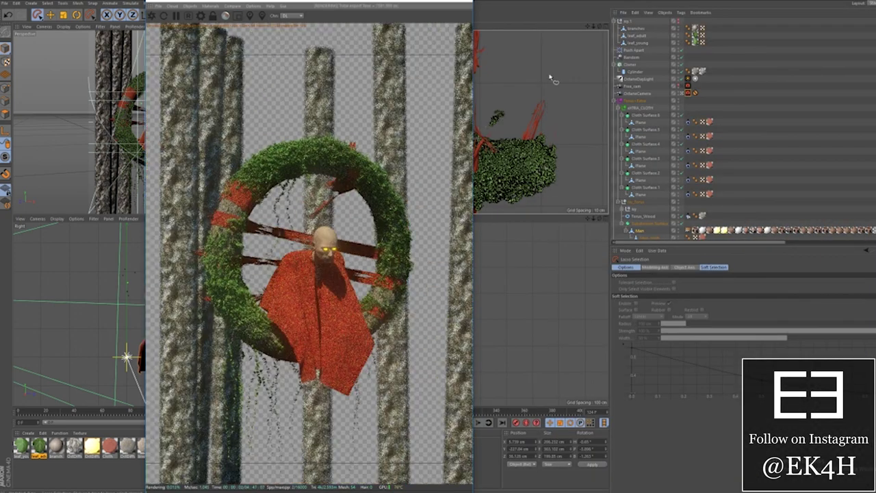
- Group the Push Apart effector, Random effector and trunk cloner in a null named Trees
click(637, 93)
click(614, 101)
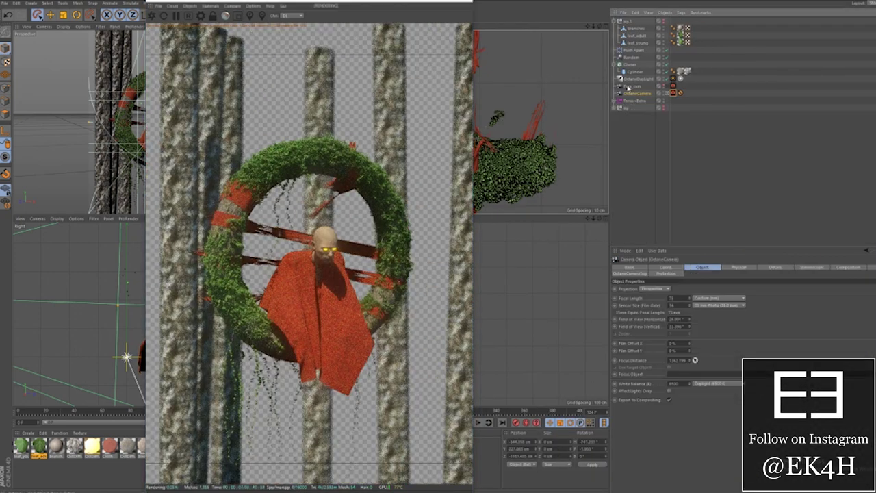
click(614, 64)
drag(653, 47, 628, 65)
key(alt+g)
double_click(628, 50)
text(Trees)
click(614, 22)
- Give the Trees null a custom icon color and the ivy null a bright green one
click(618, 267)
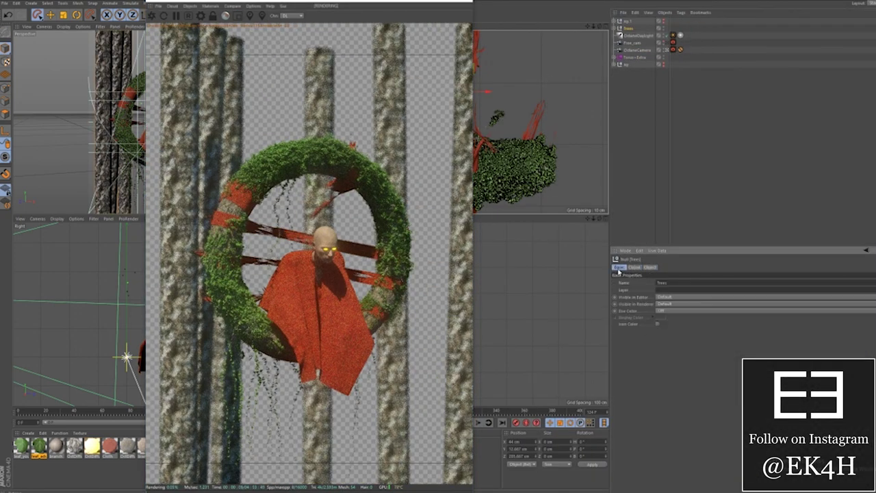
click(661, 310)
click(661, 332)
click(661, 318)
click(647, 343)
click(625, 64)
click(662, 312)
click(661, 332)
click(661, 317)
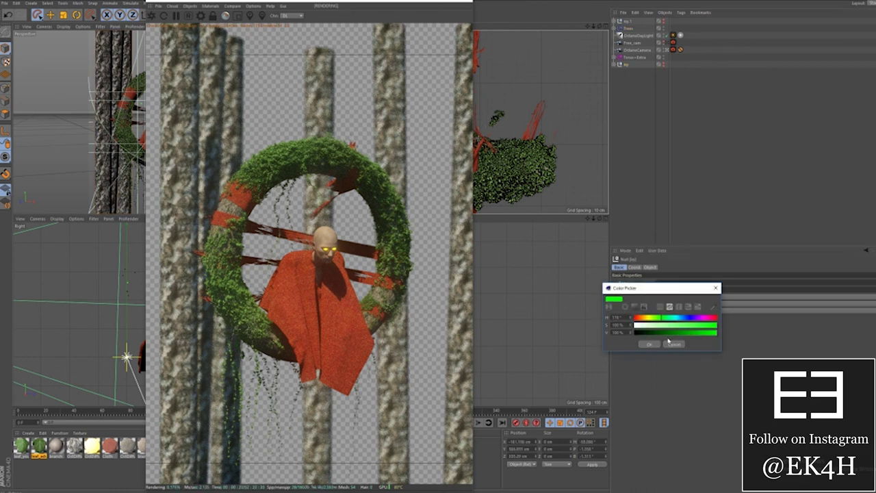
click(652, 346)
- Move the cameras to the end of the object list and create a group null named Lights
click(635, 102)
click(628, 51)
ctrl+click(630, 43)
drag(629, 50, 635, 87)
key(alt+g)
double_click(629, 58)
text(Lights)
key(Return)
- Duplicate OctaneCamera and adjust the saturation and gamma in the copy's camera imager
click(632, 64)
ctrl+click(640, 72)
click(674, 79)
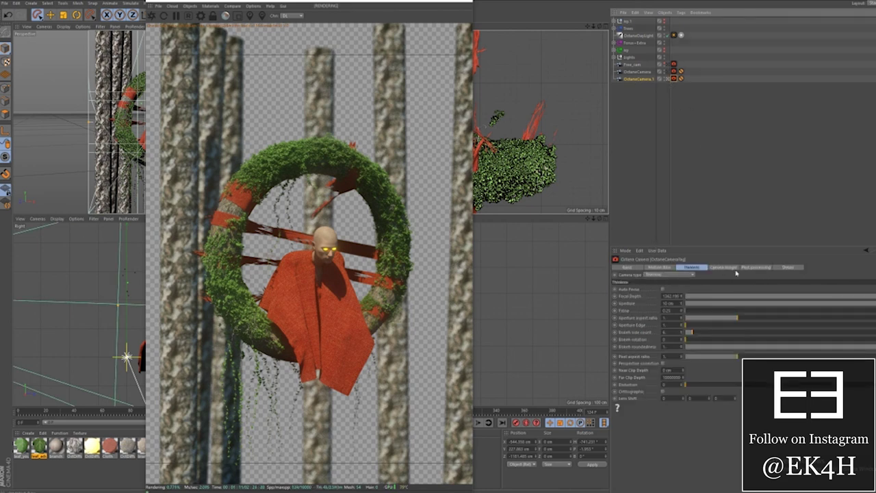
drag(748, 340, 745, 340)
drag(783, 303, 780, 305)
- Create two more OctaneCamera copies and try different film responses in their camera imagers
ctrl+drag(638, 78, 643, 94)
click(674, 86)
click(707, 318)
click(659, 95)
click(674, 93)
click(698, 317)
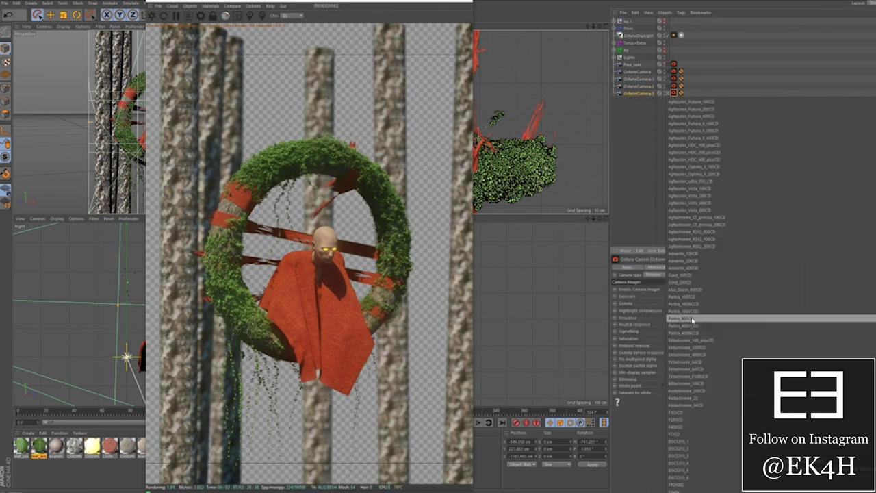
click(682, 400)
click(694, 318)
click(694, 145)
- Paste another camera copy, adjust its exposure and gamma, and compare the looks of the camera variants
key(ctrl+v)
click(845, 296)
drag(781, 303, 800, 305)
click(667, 93)
click(667, 86)
click(667, 100)
- Fine-tune OctaneCamera.4's saturation, exposure and gamma with the Kodachrome_64CD response, and save the project
drag(744, 338, 739, 339)
click(832, 295)
click(805, 304)
drag(805, 304, 803, 305)
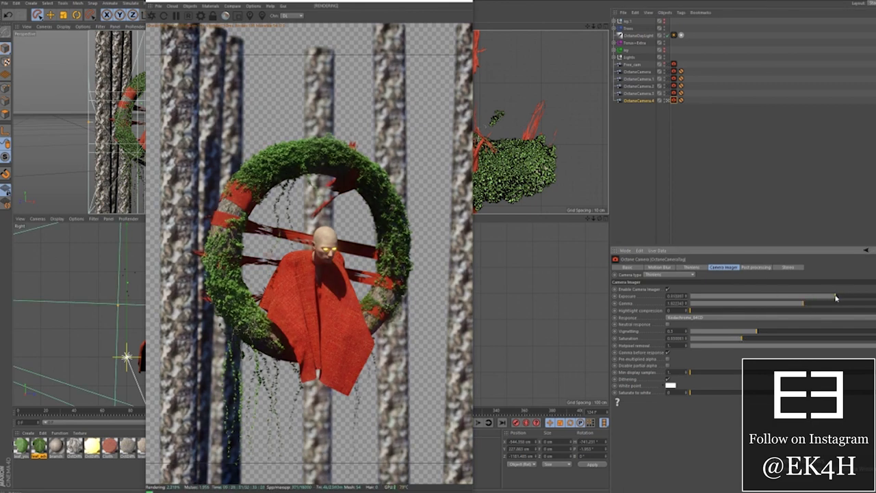
click(833, 297)
click(5, 3)
click(15, 59)
- Delete the other OctaneCamera variants and rename the remaining one Scene_camera
click(639, 93)
shift+click(641, 73)
key(Delete)
double_click(634, 72)
text(Scene_camera)
- Try to group Free_cam and Scene_camera in a null named Cameras
shift+click(631, 65)
key(alt+g)
double_click(631, 64)
text(Cameras)
key(Return)
click(614, 65)
click(667, 72)
key(ctrl+z)
key(ctrl+z)
- With Scene_camera active, set Octane's path tracing diffuse and specular depth to 22 and the GI clamp to about 31.6
click(666, 72)
click(631, 66)
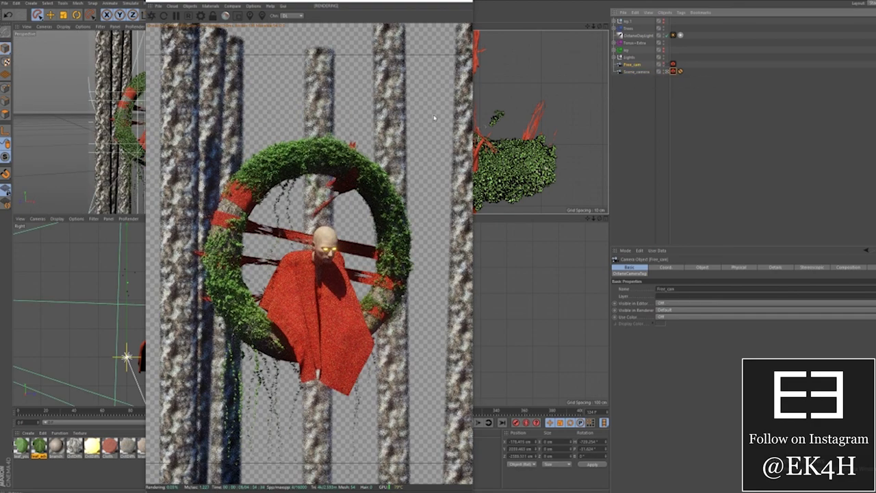
drag(356, 1, 418, 47)
click(263, 60)
click(102, 50)
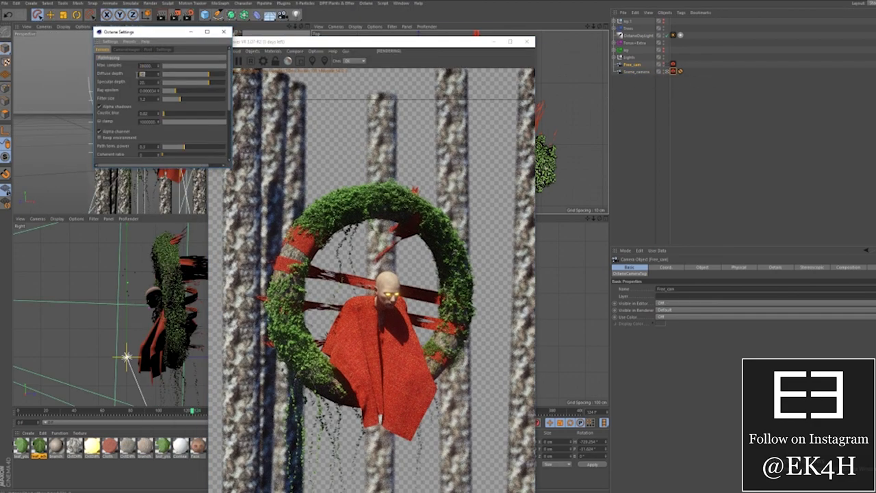
text(22)
key(Tab)
text(22)
key(Return)
click(200, 122)
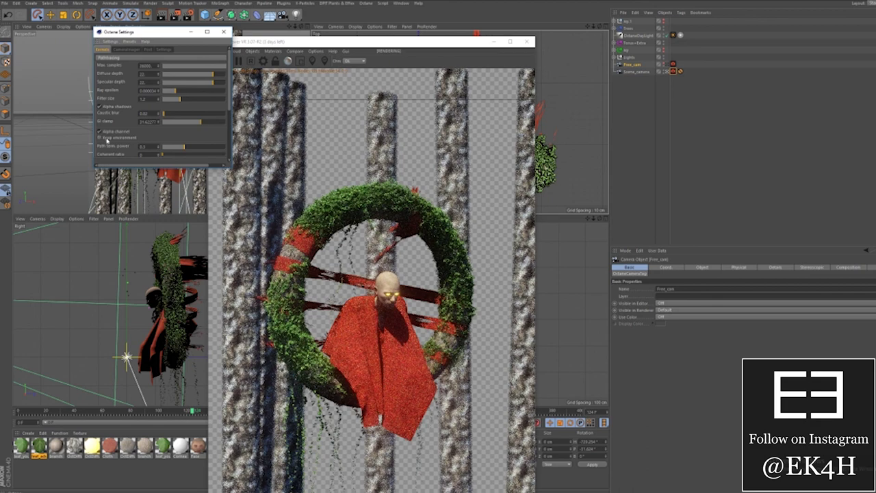
click(223, 31)
- Configure the render settings to save the image as PNG and use the Octane Renderer
click(188, 15)
click(63, 28)
click(185, 42)
click(181, 121)
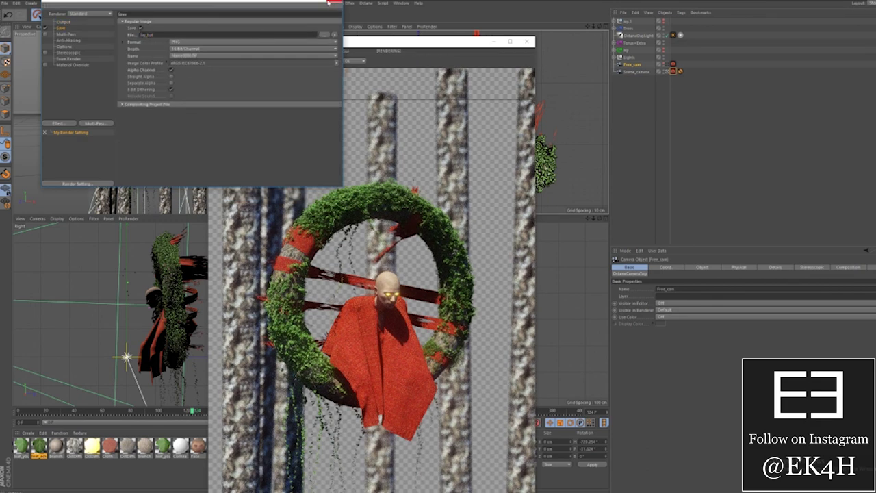
click(90, 14)
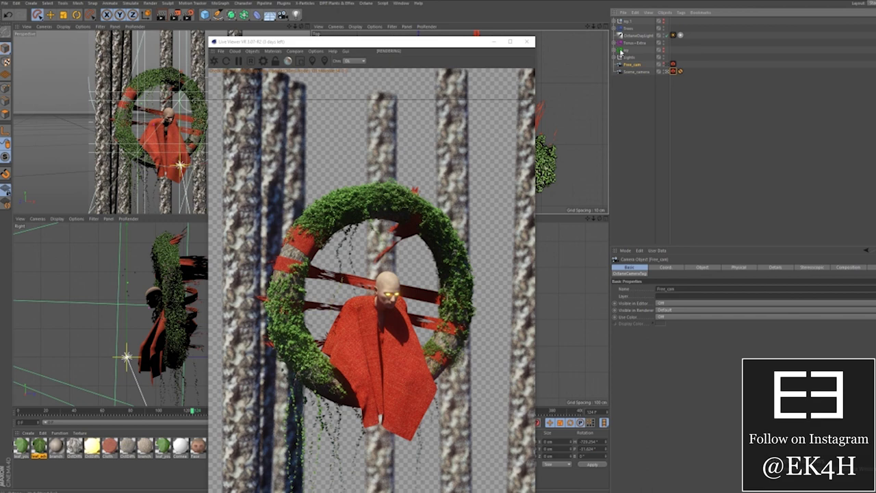
- Unhide the trunk ivy and reposition it around the rear trunks while checking the Live Viewer
click(663, 51)
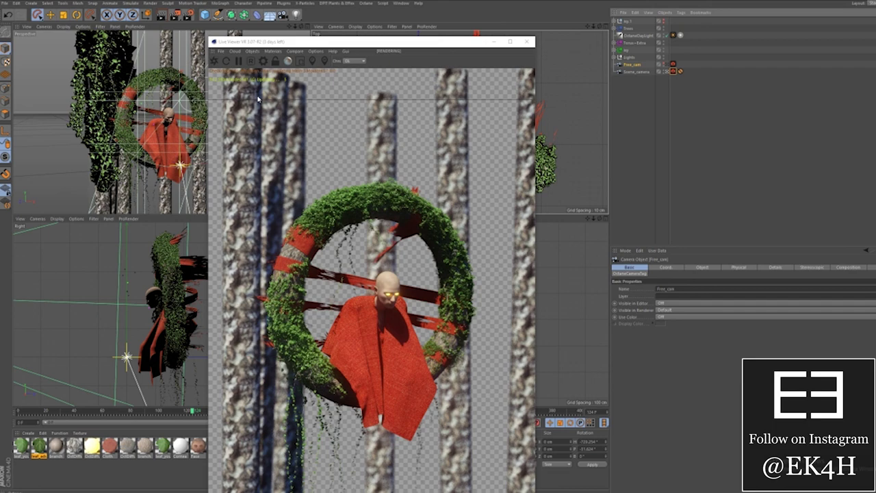
click(663, 53)
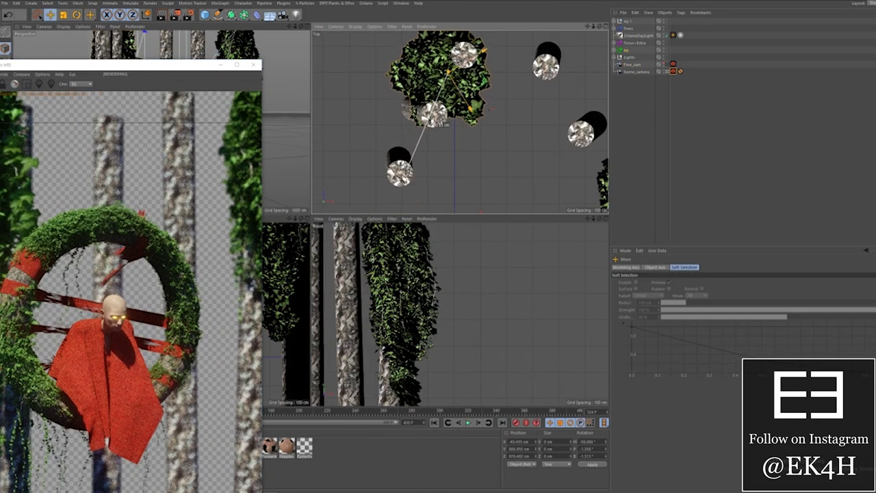
drag(155, 65, 308, 67)
drag(145, 32, 111, 37)
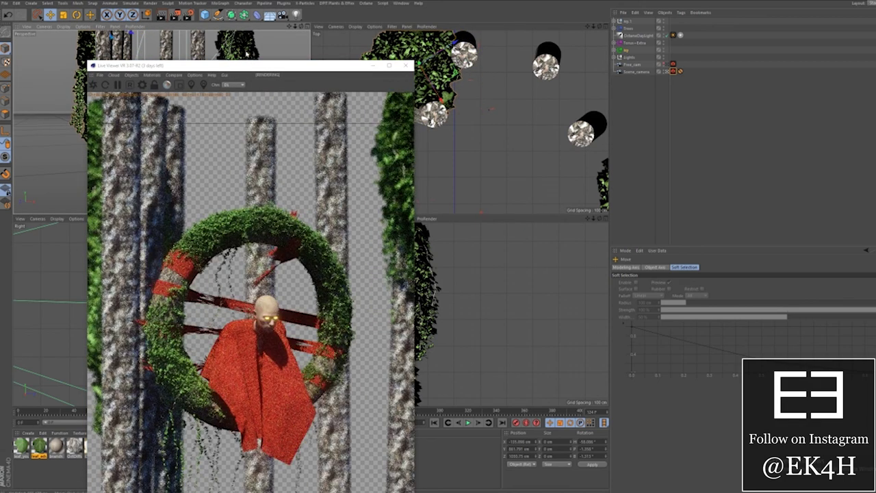
alt+drag(243, 15, 383, 34)
drag(137, 44, 181, 44)
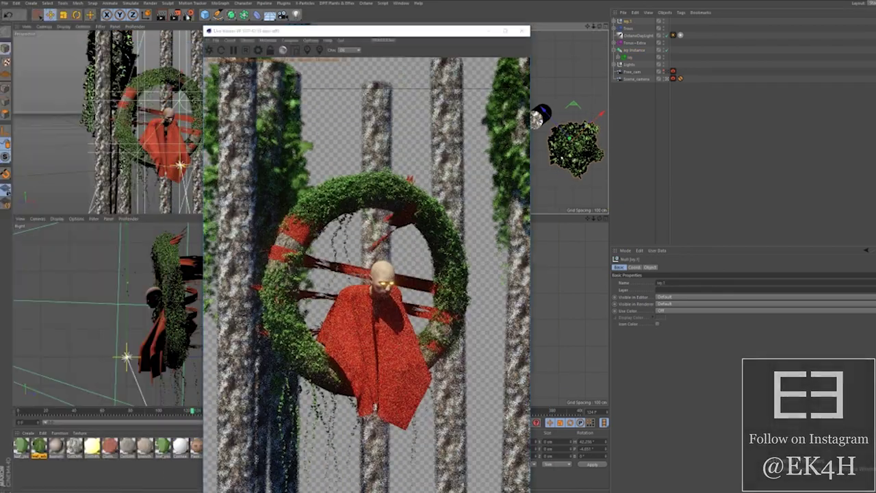
- Open the render settings to review the output size and resolution
key(ctrl+b)
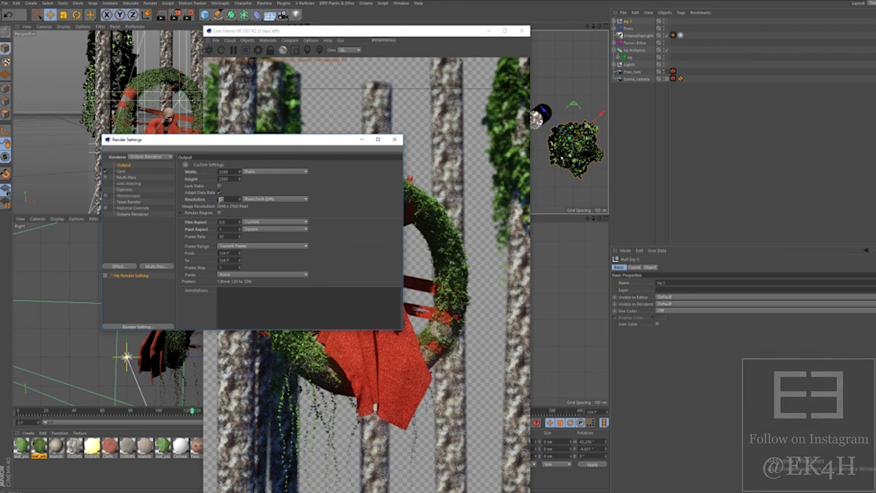